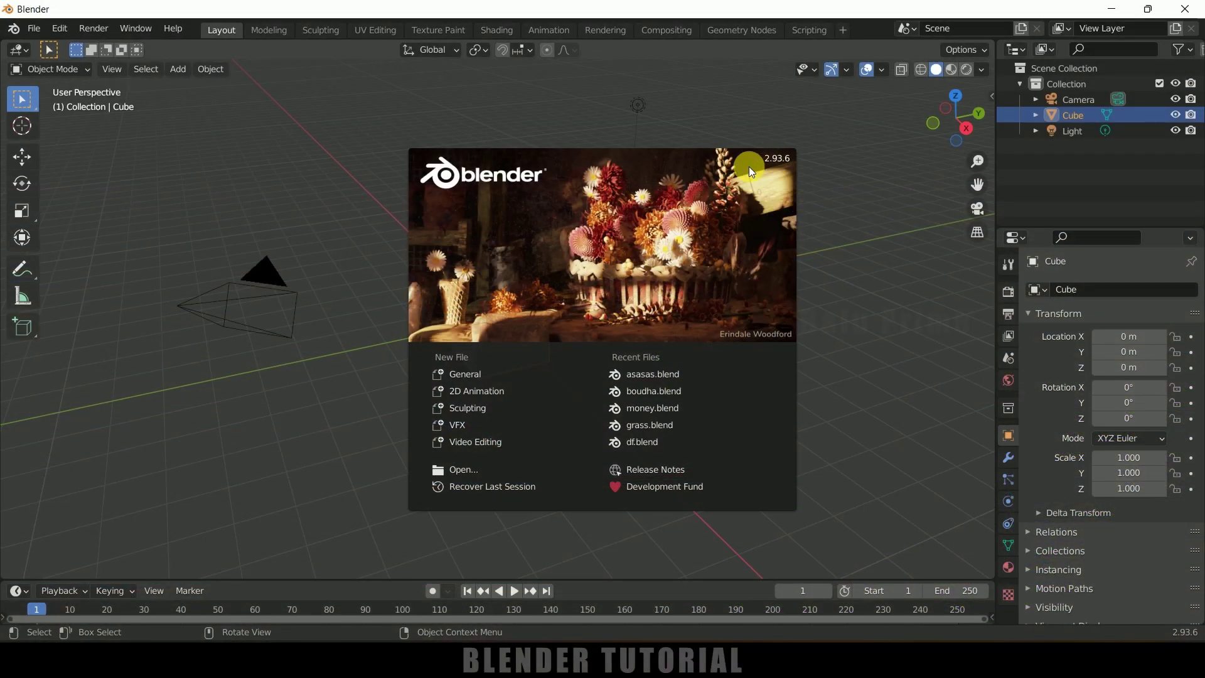
- Clear the default scene by deleting the cube, camera and light
left_click(867, 295)
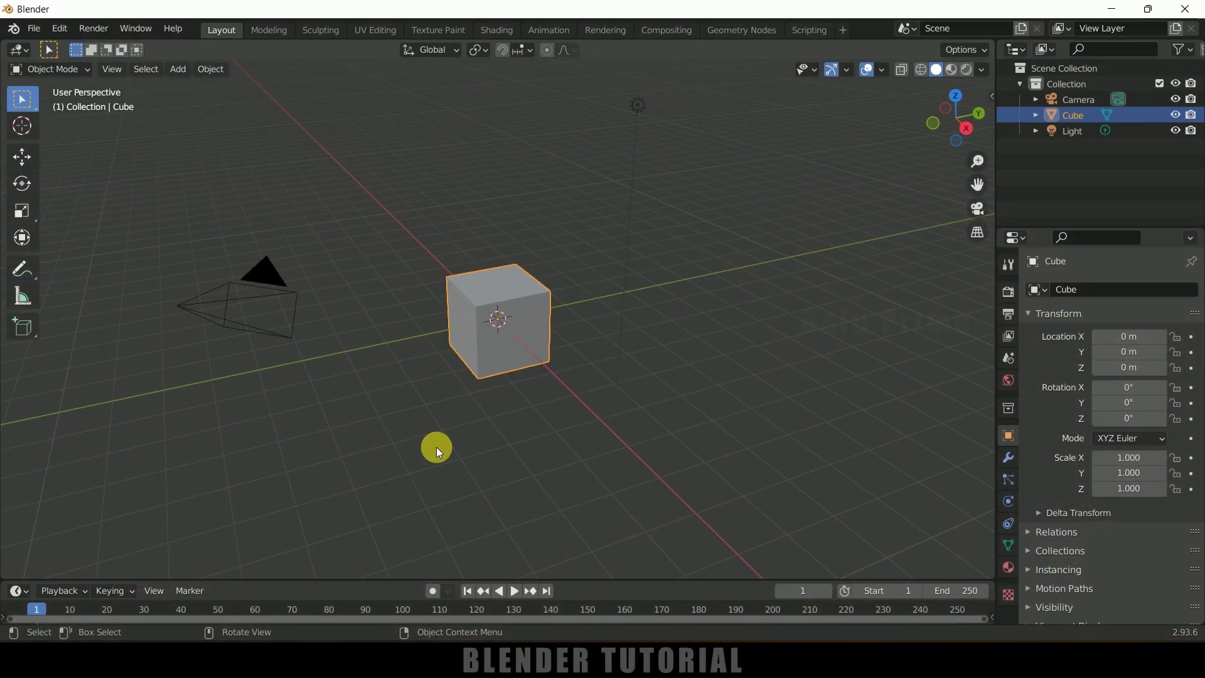
key("a")
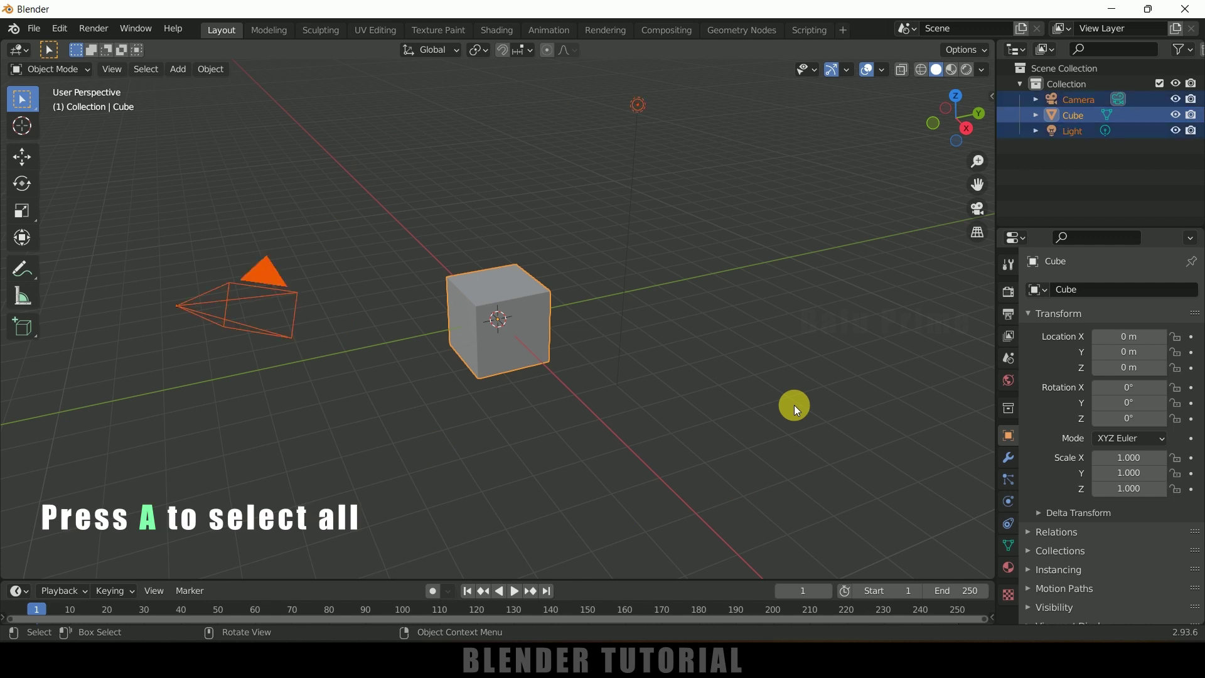
key("Delete")
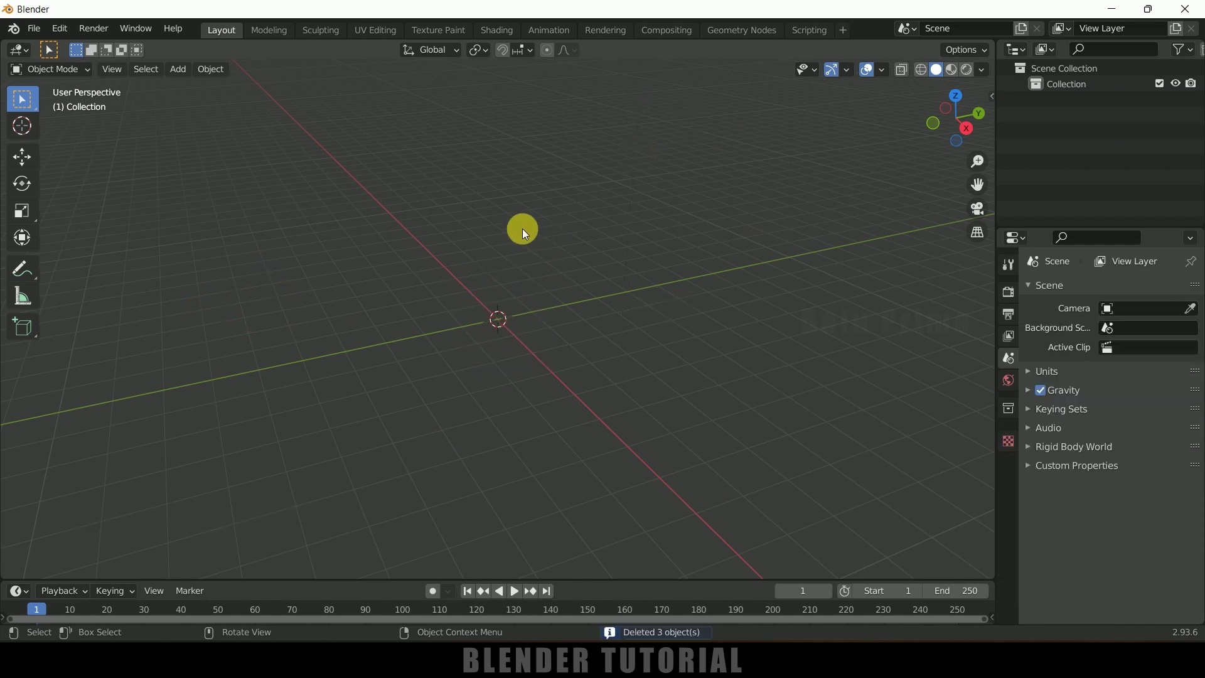
- Add a UV sphere at the world origin and scale it up uniformly to about 3.65
left_click(175, 74)
mouse_move(183, 82)
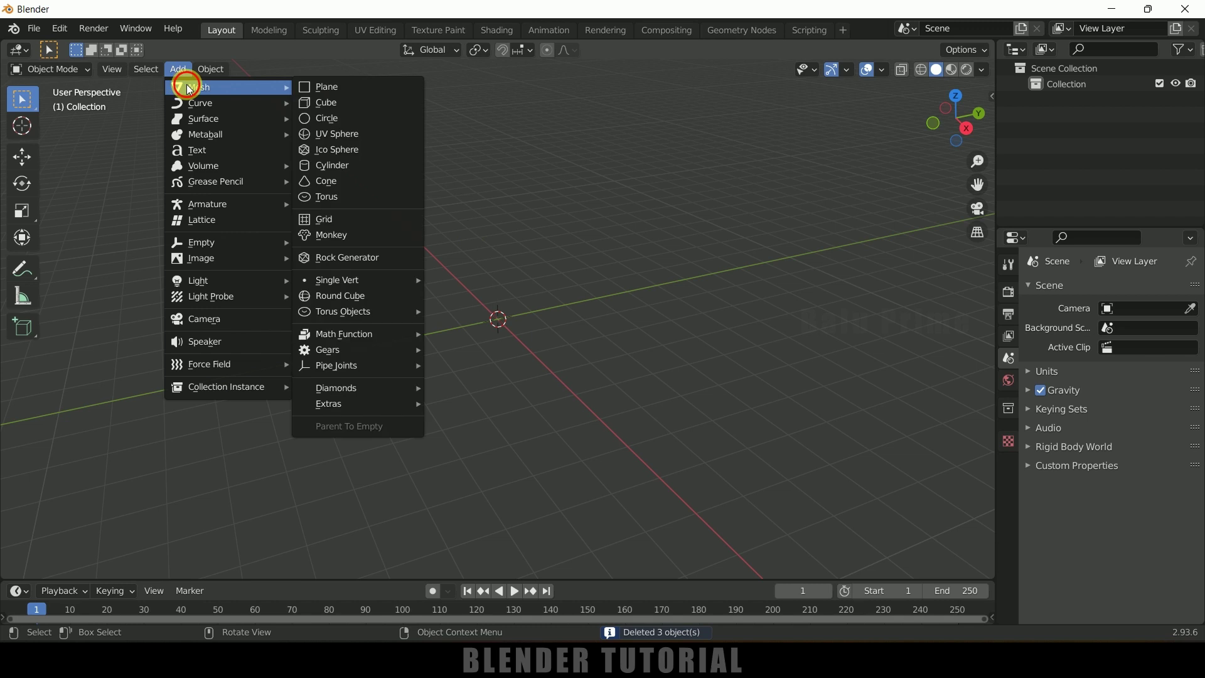
left_click(339, 134)
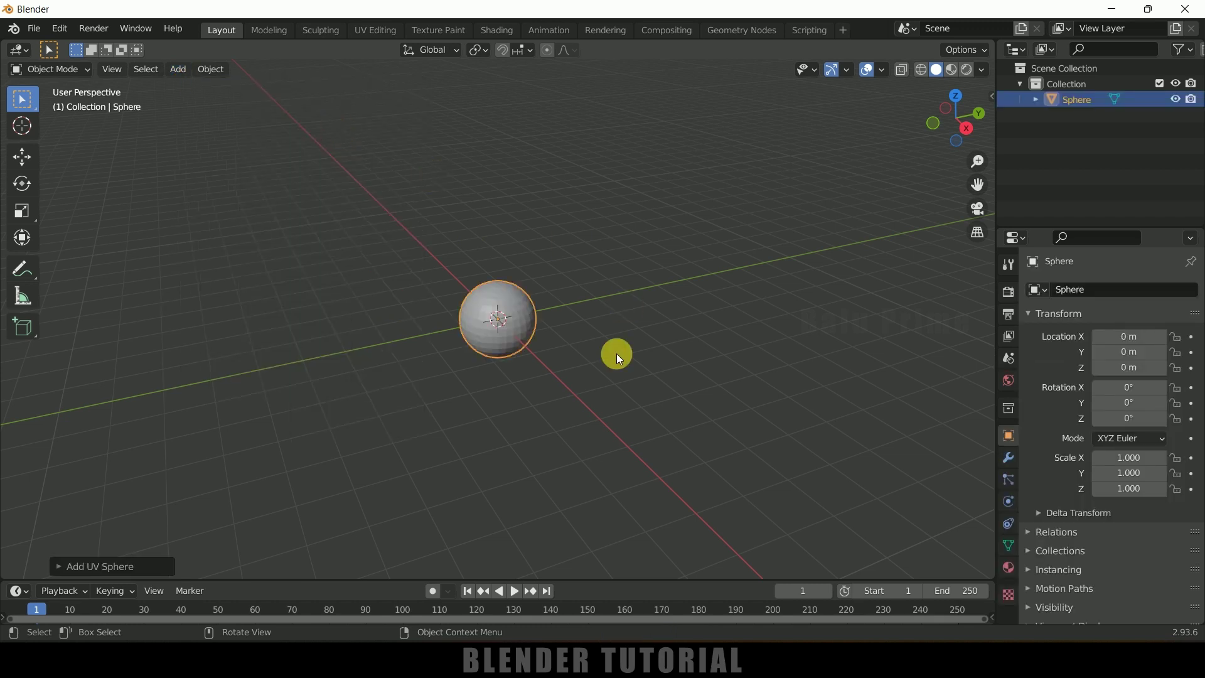
key("s")
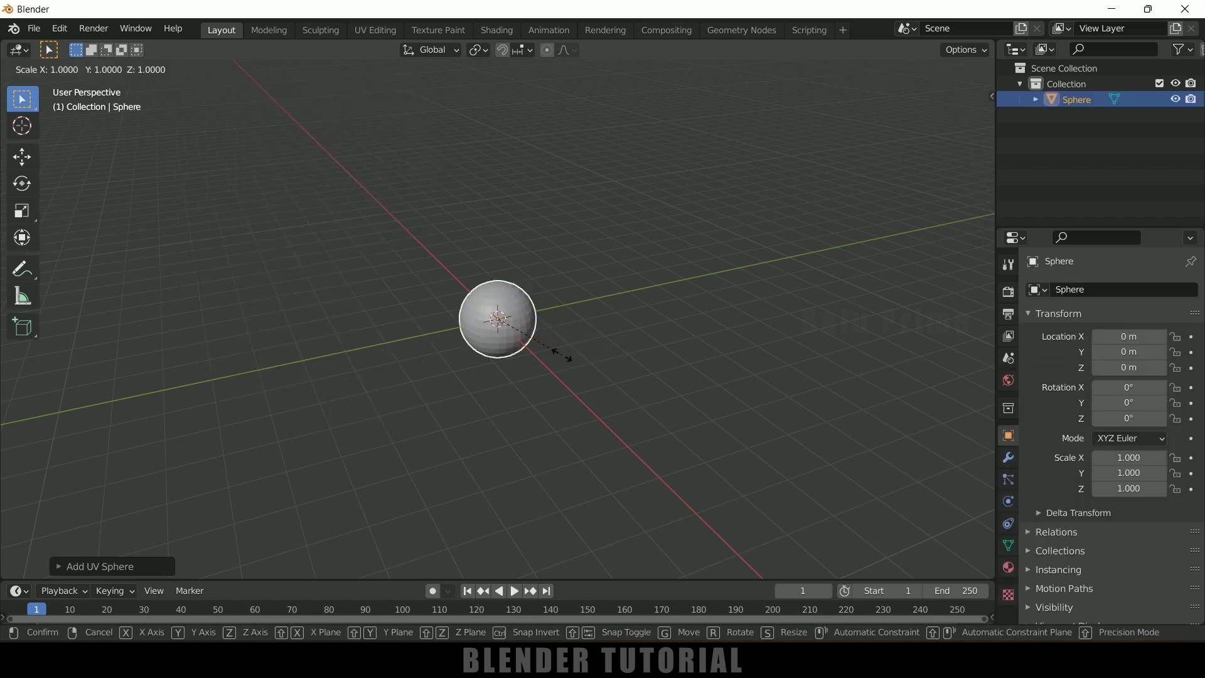
left_click(750, 411)
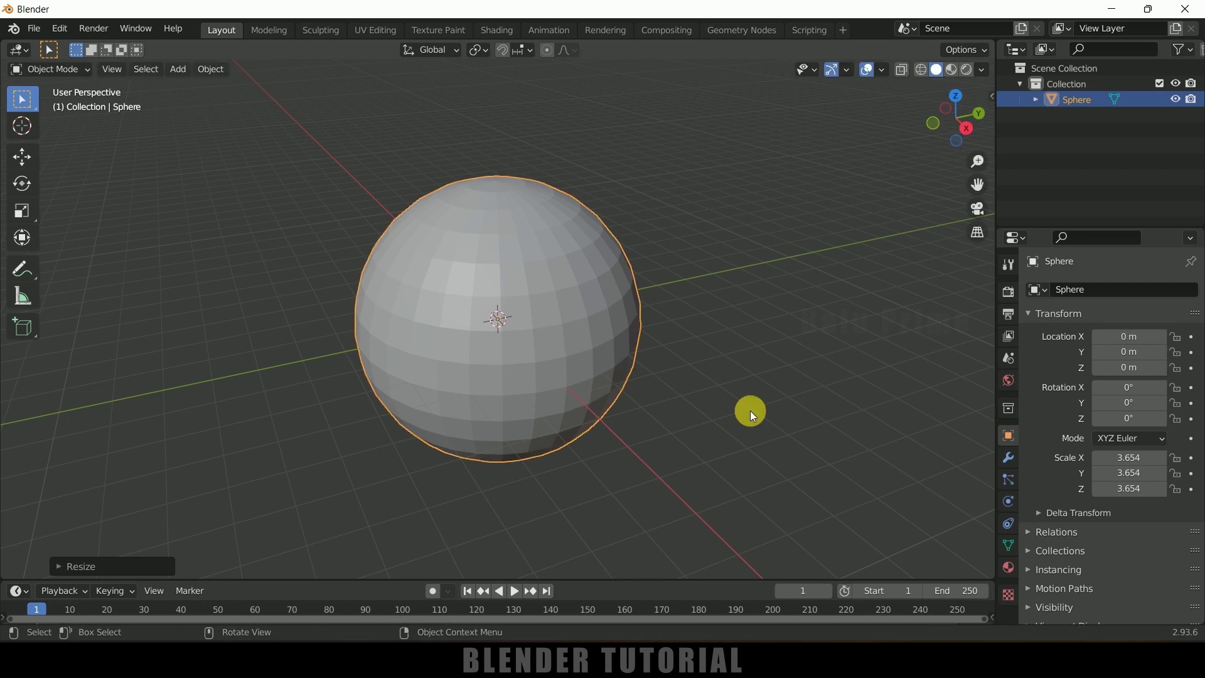
- Raise the sphere along Z by about 3.64 m in right orthographic view so it rests on the ground line
key("KP_3")
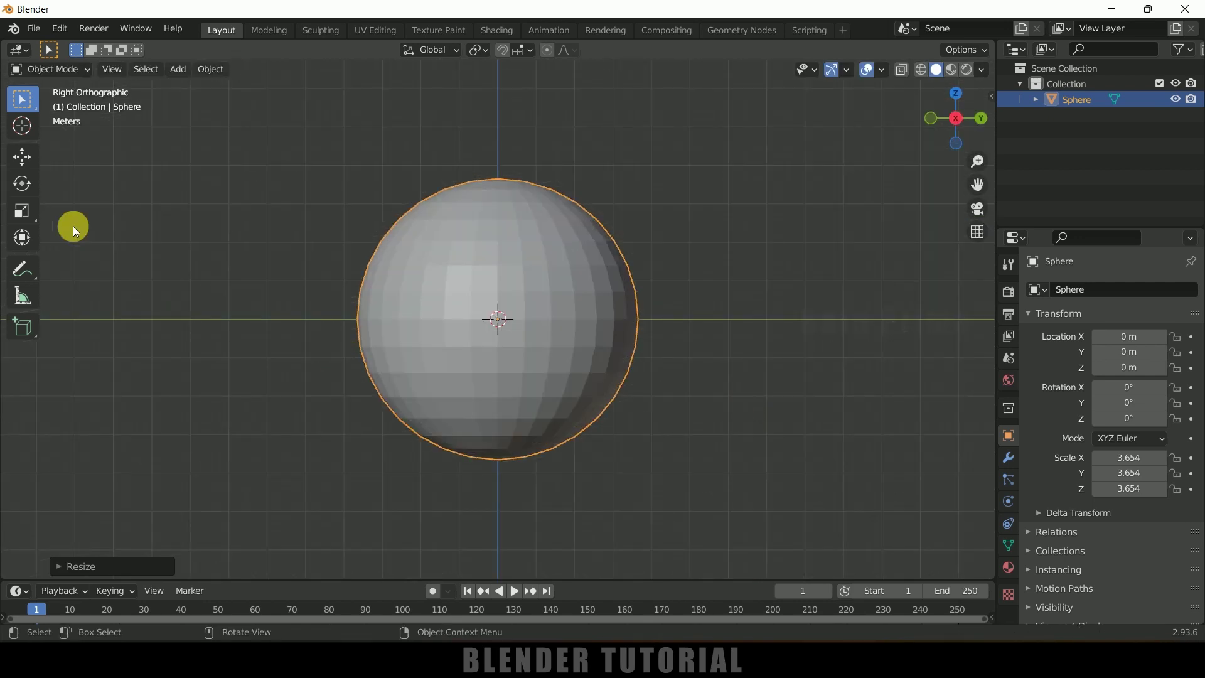
left_click(31, 157)
left_click_drag(496, 257, 509, 121)
scroll(697, 291, "down", 2)
middle_click_drag(696, 291, 672, 362, "shift")
scroll(674, 364, "up", 1)
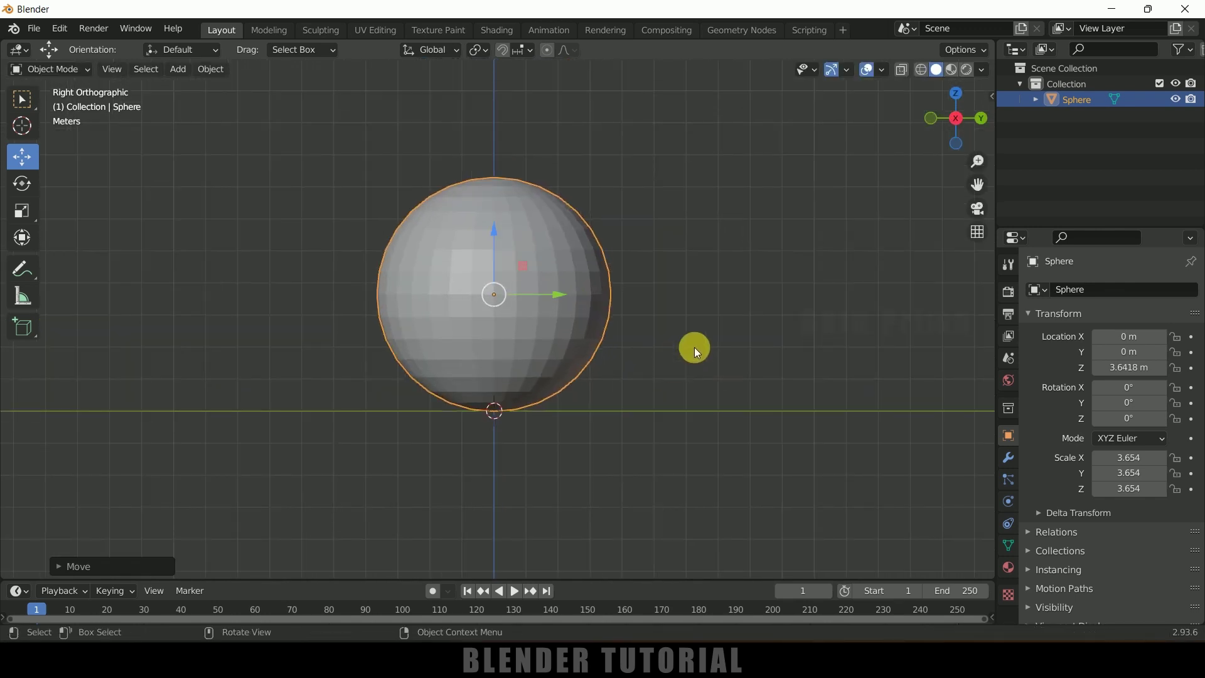
- Delete the vertices of the sphere's upper half in Edit Mode to leave an open bowl, and return to Object Mode with solid shading
left_click(653, 314)
left_click(569, 276)
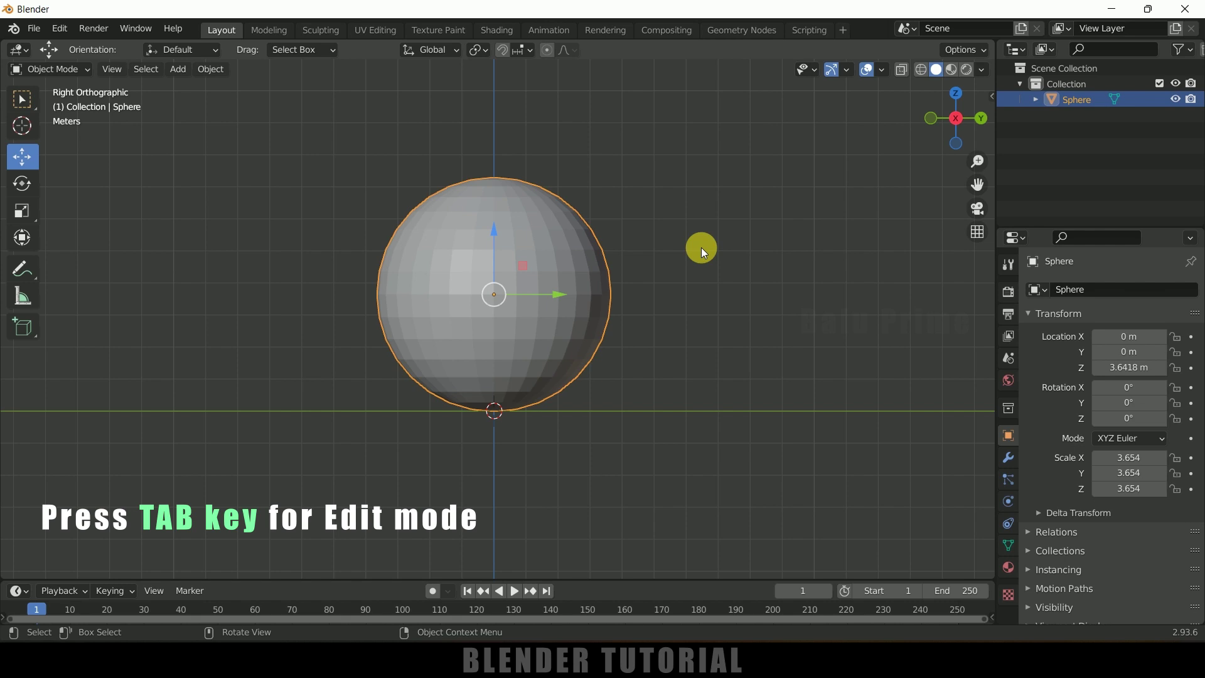
key("Tab")
left_click(920, 70)
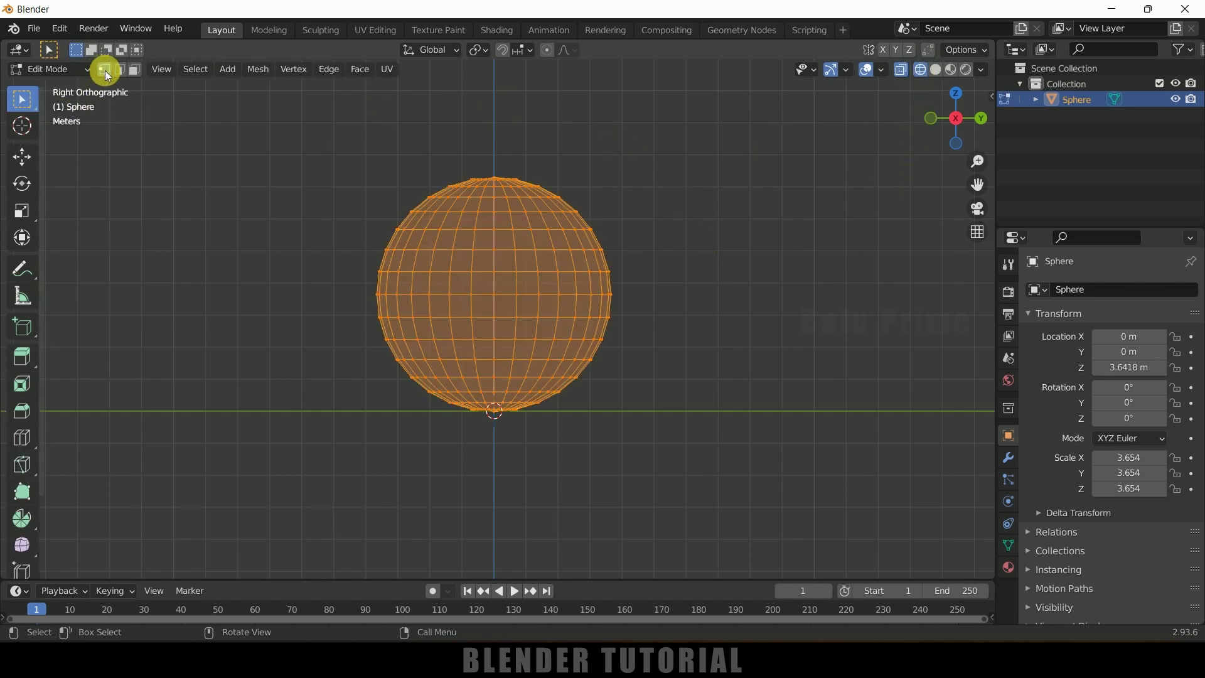
left_click_drag(271, 145, 723, 307)
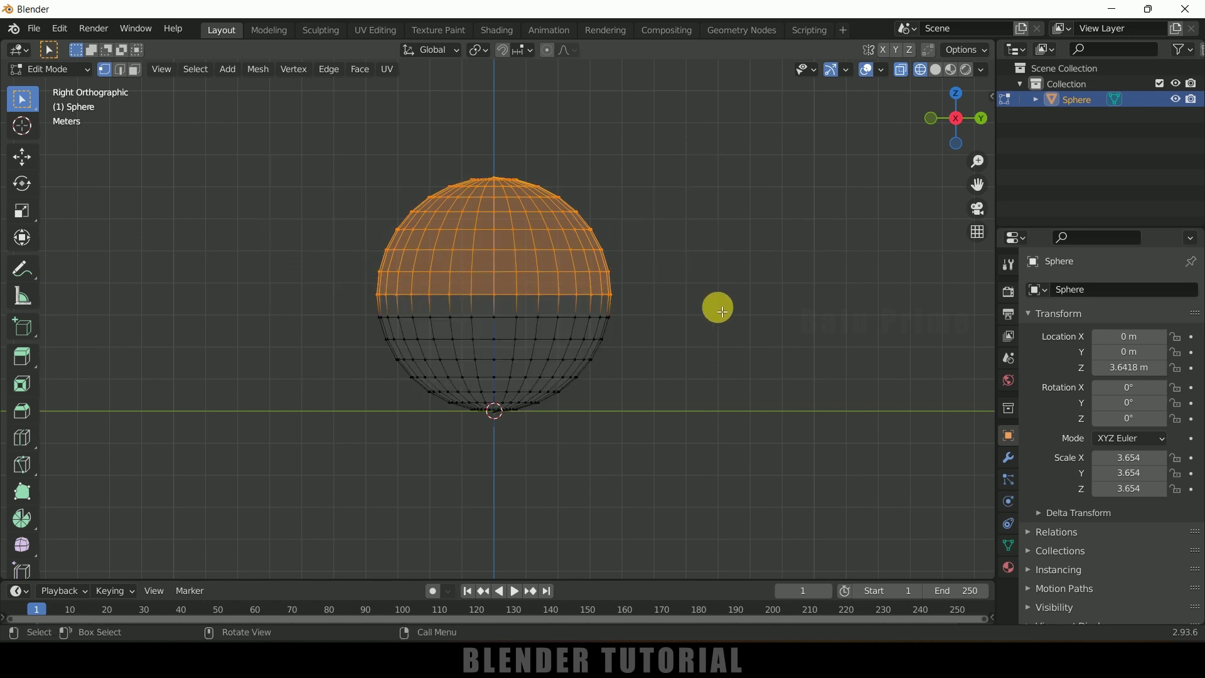
mouse_move(651, 318)
middle_mouse_down()
mouse_move(686, 358)
mouse_move(796, 363)
mouse_move(832, 337)
mouse_move(640, 320)
middle_mouse_up()
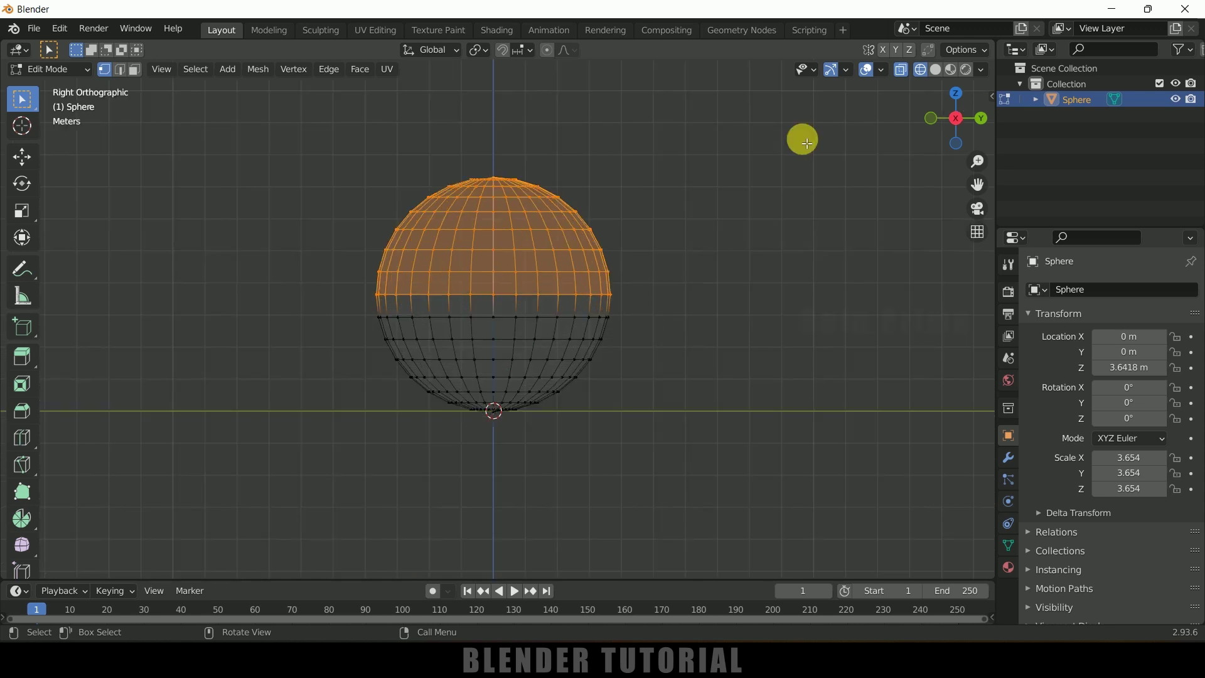
key("x")
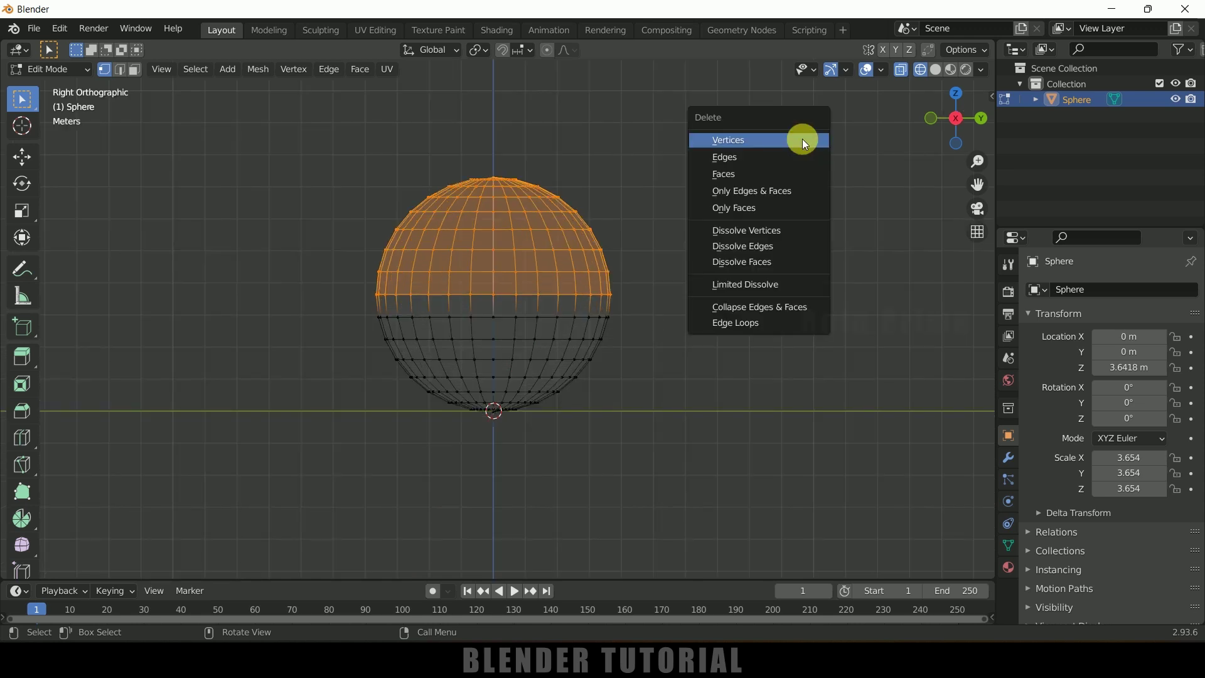
left_click(753, 141)
mouse_move(694, 240)
middle_mouse_down()
mouse_move(707, 295)
mouse_move(719, 287)
mouse_move(690, 295)
middle_mouse_up()
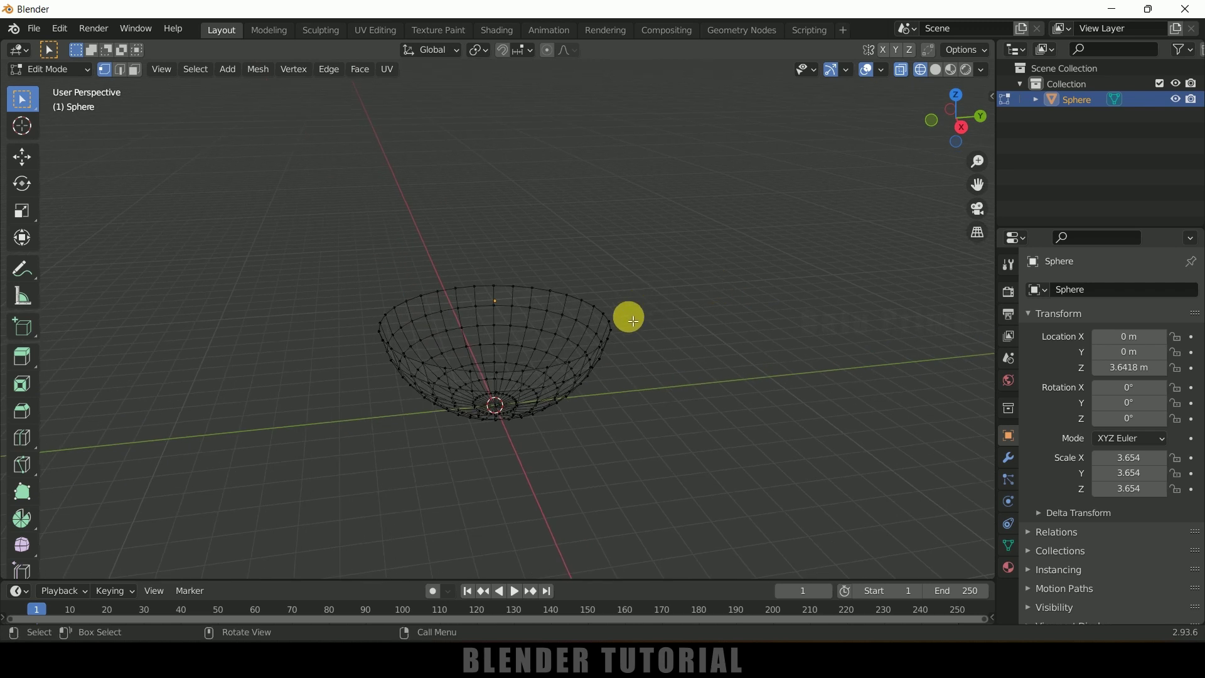
left_click(936, 69)
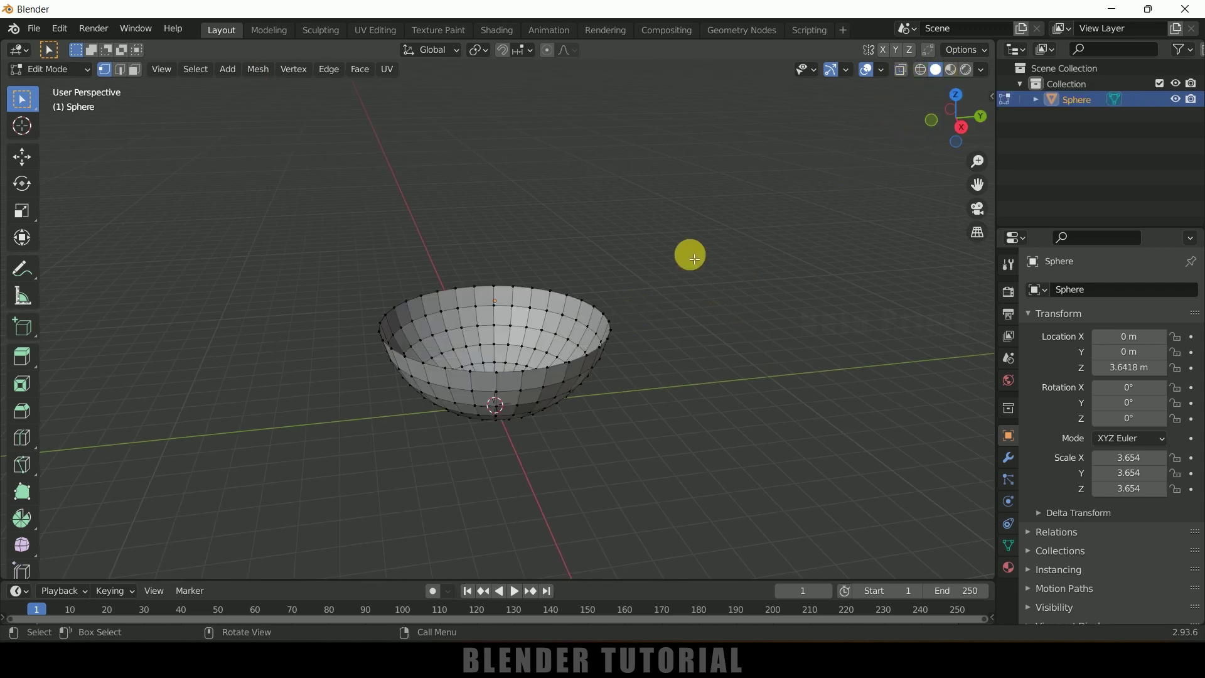
key("Tab")
scroll(691, 304, "up", 2)
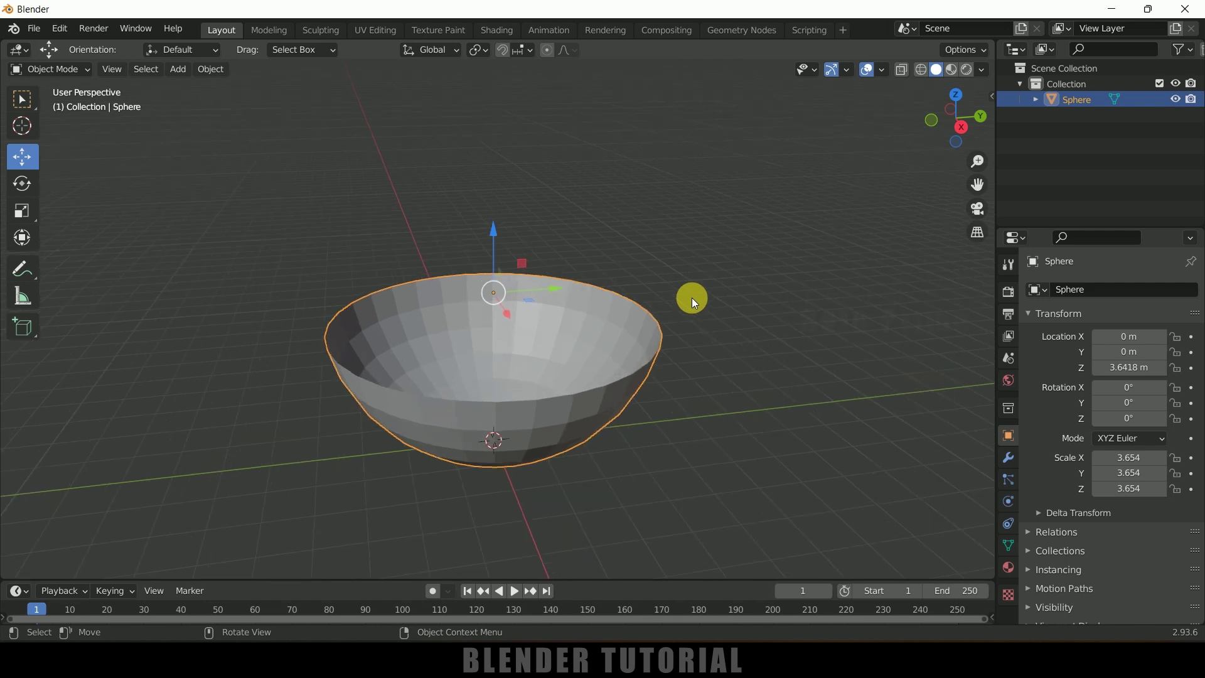
- Add a Subdivision Surface modifier to the bowl with viewport levels set to 2
left_click(1007, 455)
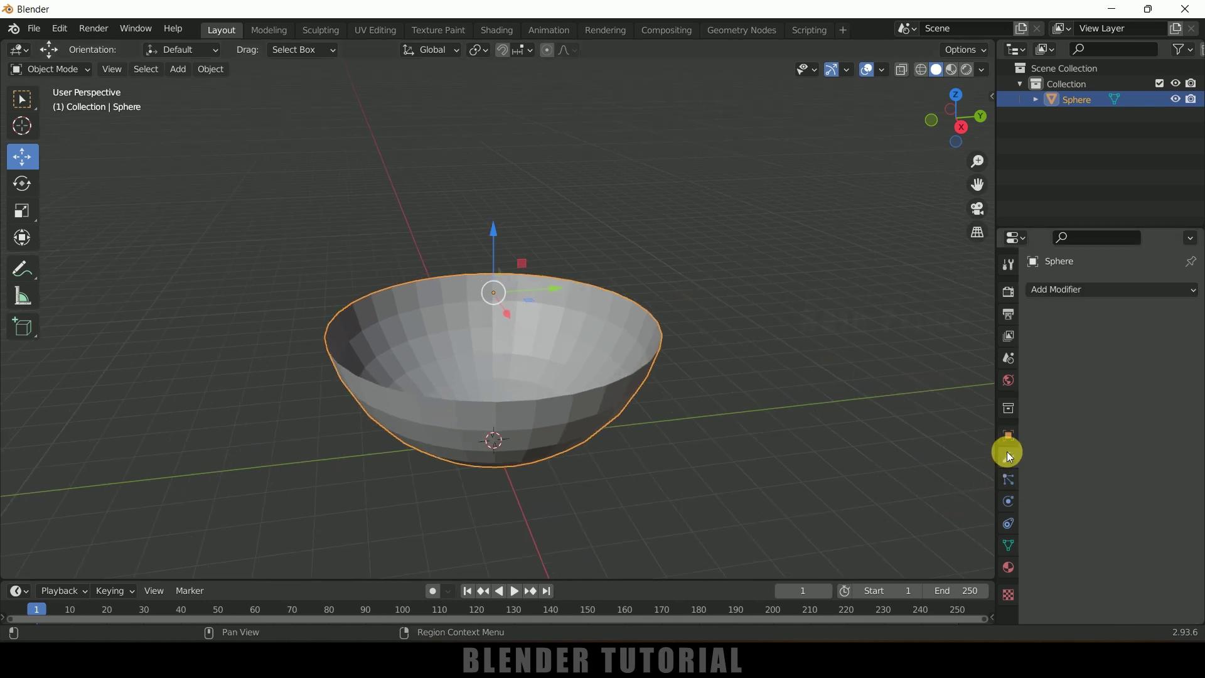
left_click(1068, 290)
left_click(902, 570)
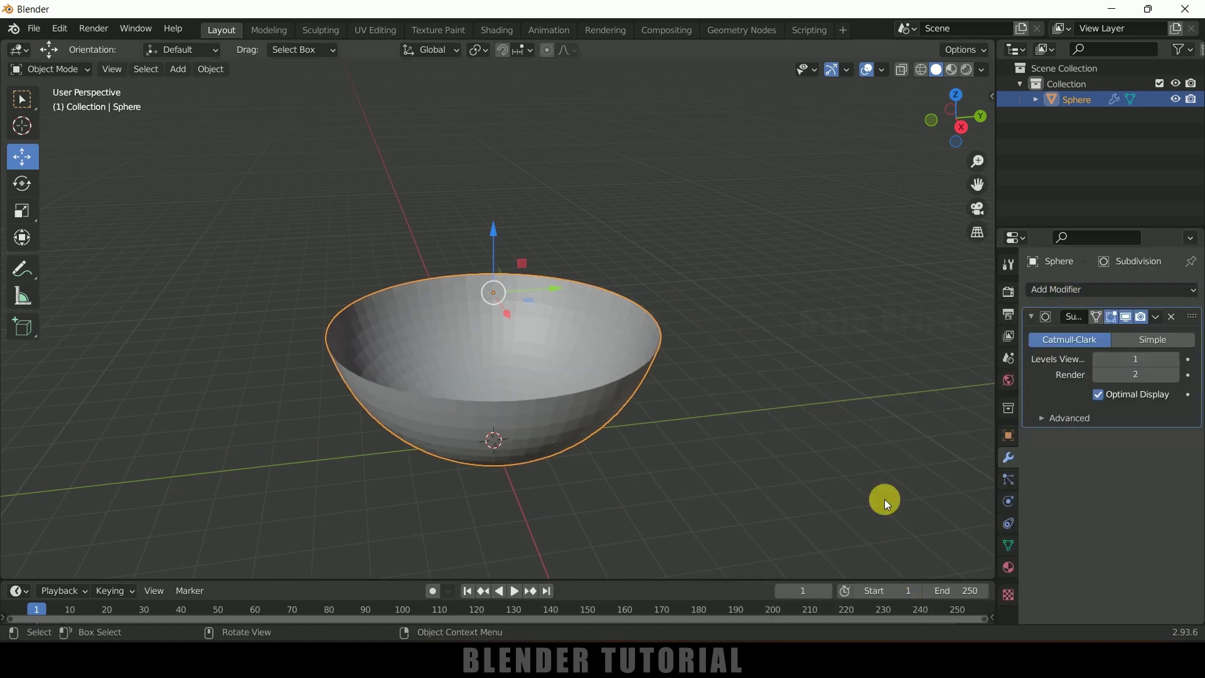
left_click(1177, 363)
- Shade the bowl smooth and apply its Subdivision modifier
right_click(597, 381)
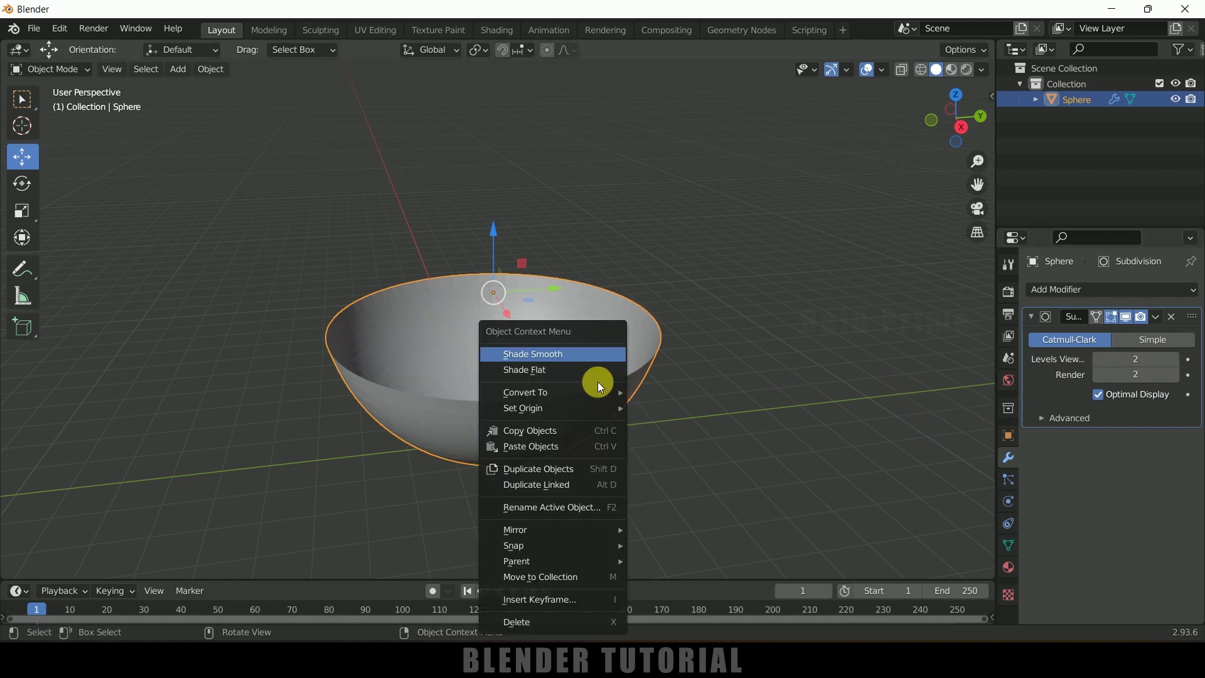
left_click(612, 354)
left_click(1158, 318)
left_click(1094, 327)
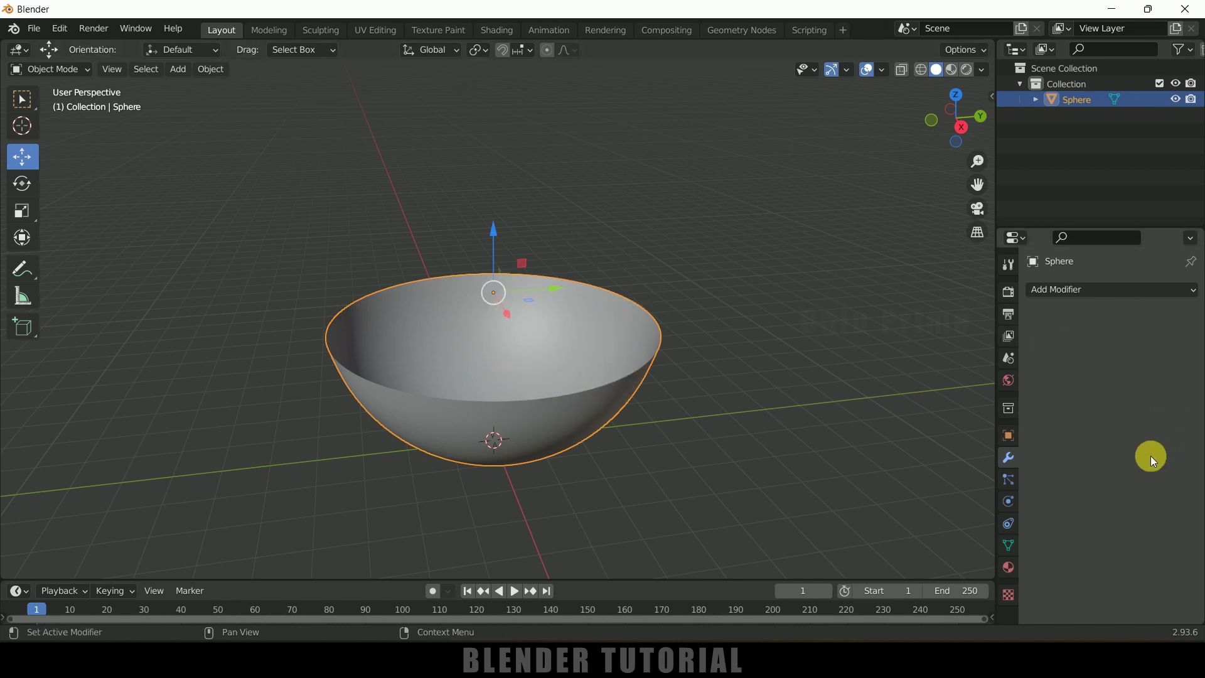
- Add a Solidify modifier to the bowl with a thickness of -0.02 m
left_click(1075, 288)
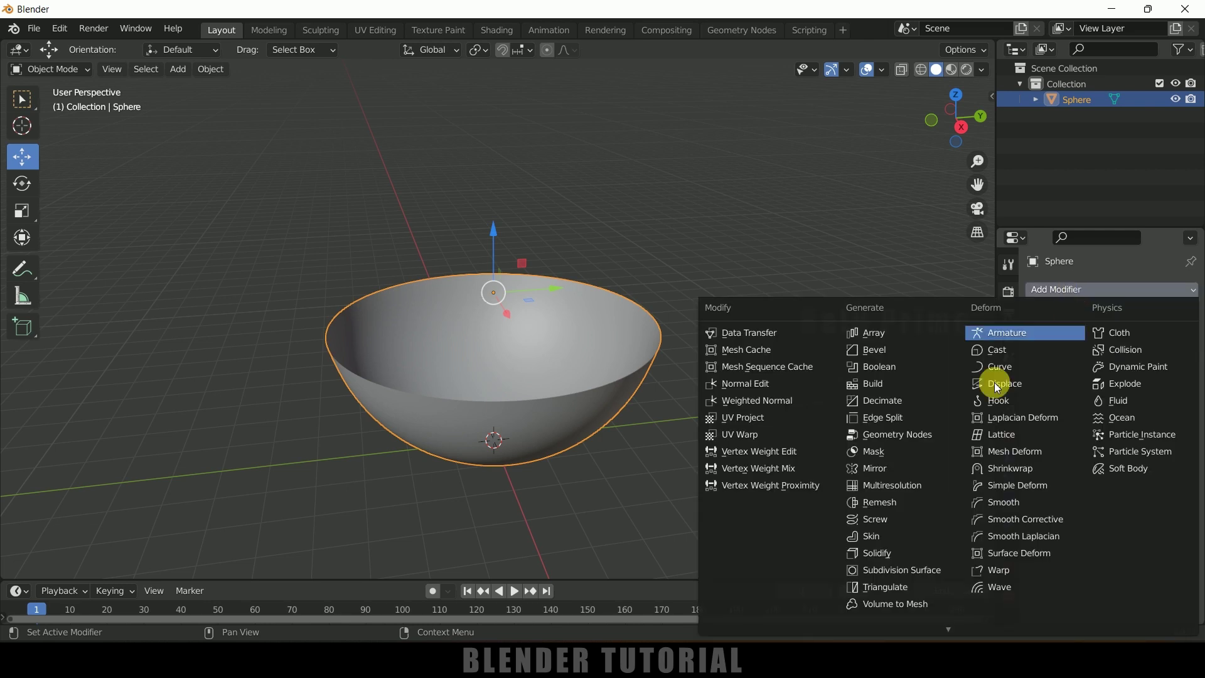
left_click(897, 549)
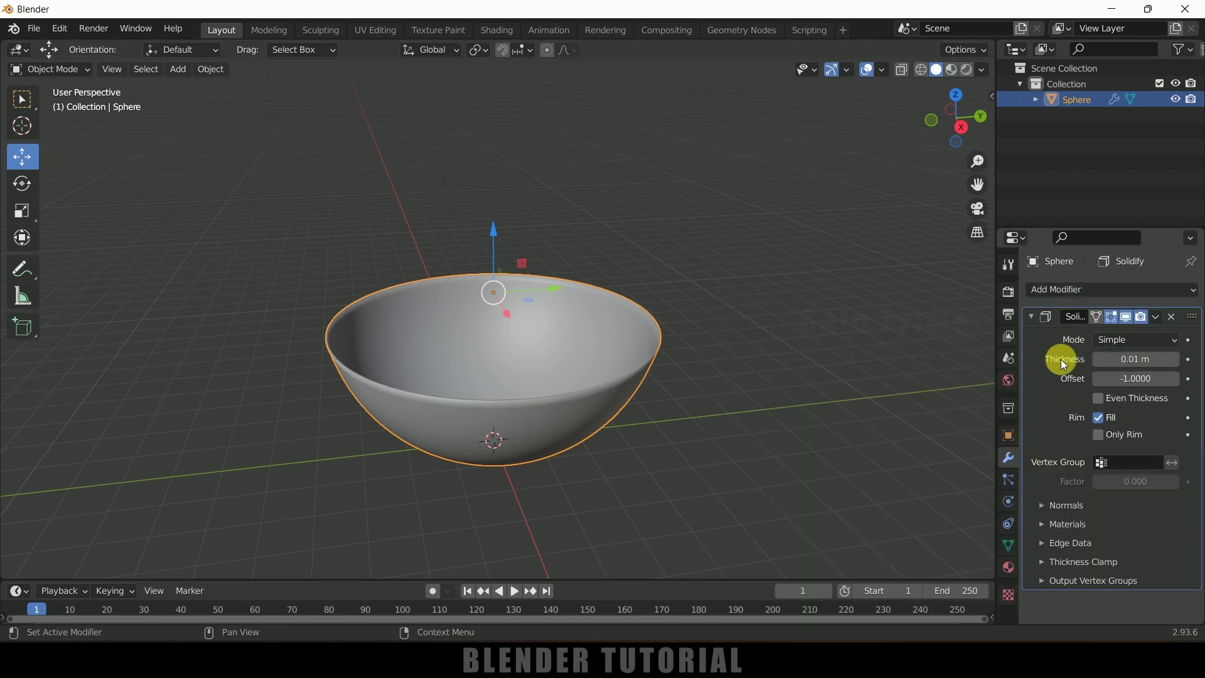
left_click(1143, 365)
type("-0.02")
key("Return")
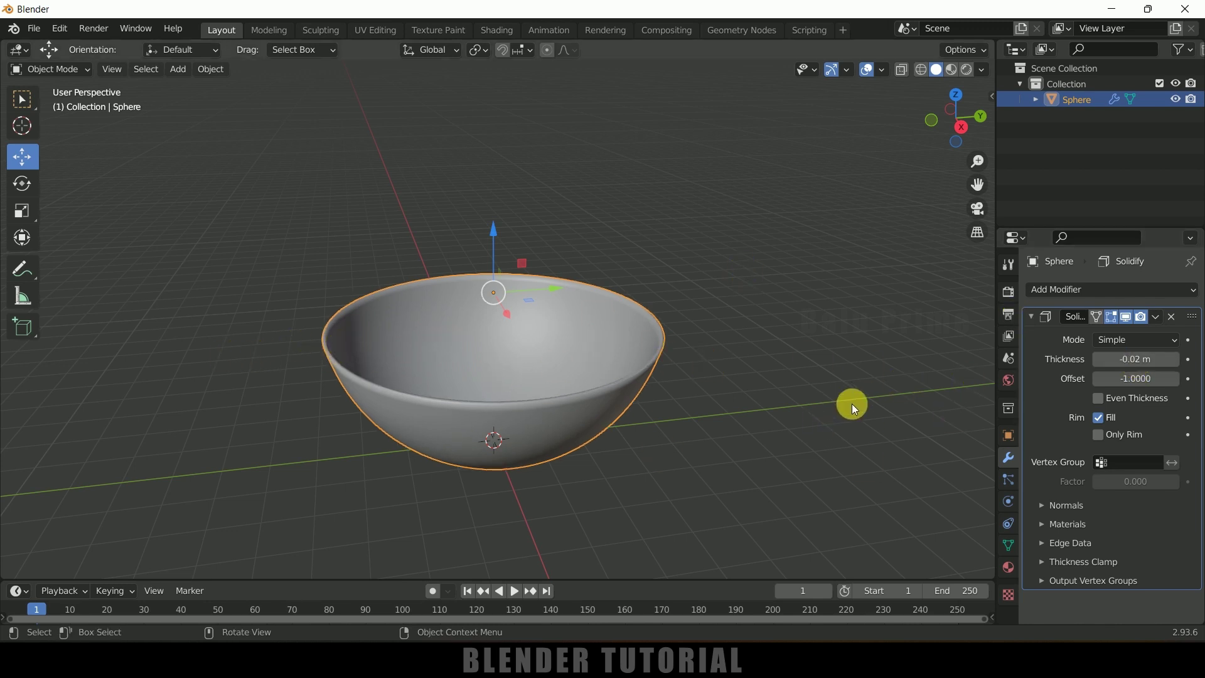
- Enable Auto Smooth for the bowl mesh's normals
left_click(1010, 545)
left_click(1052, 559)
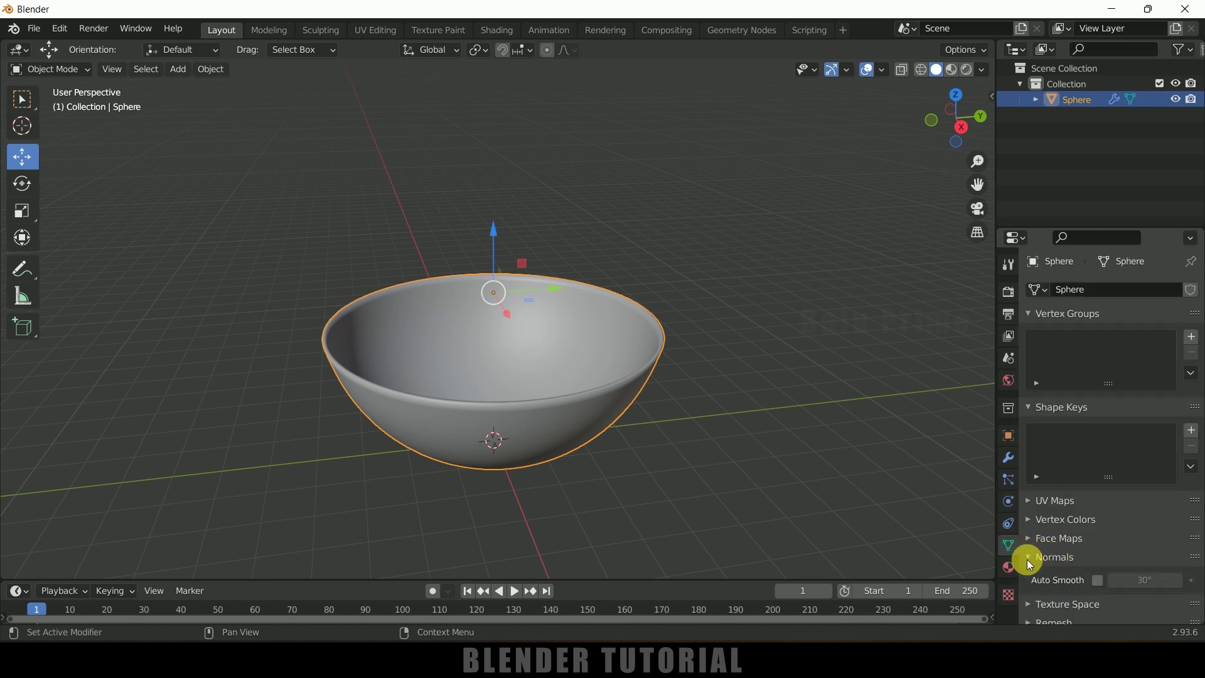
scroll(1079, 570, "down", 2)
left_click(1098, 535)
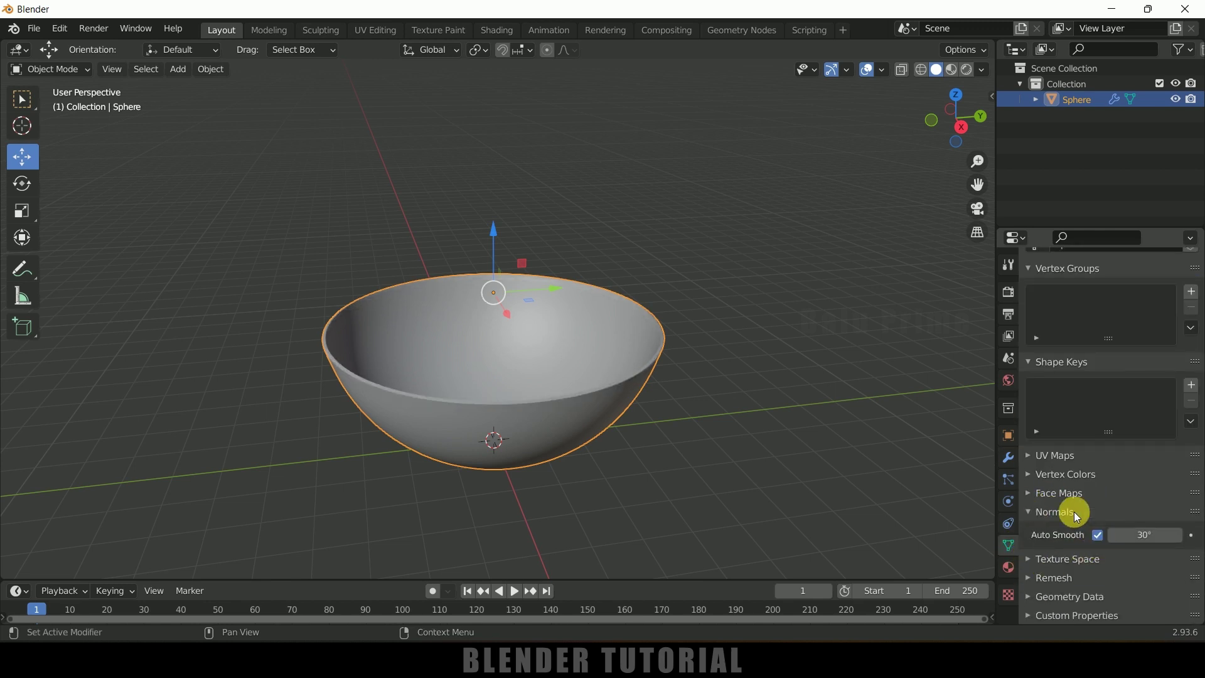
- Apply the Solidify modifier to the bowl
left_click(1009, 458)
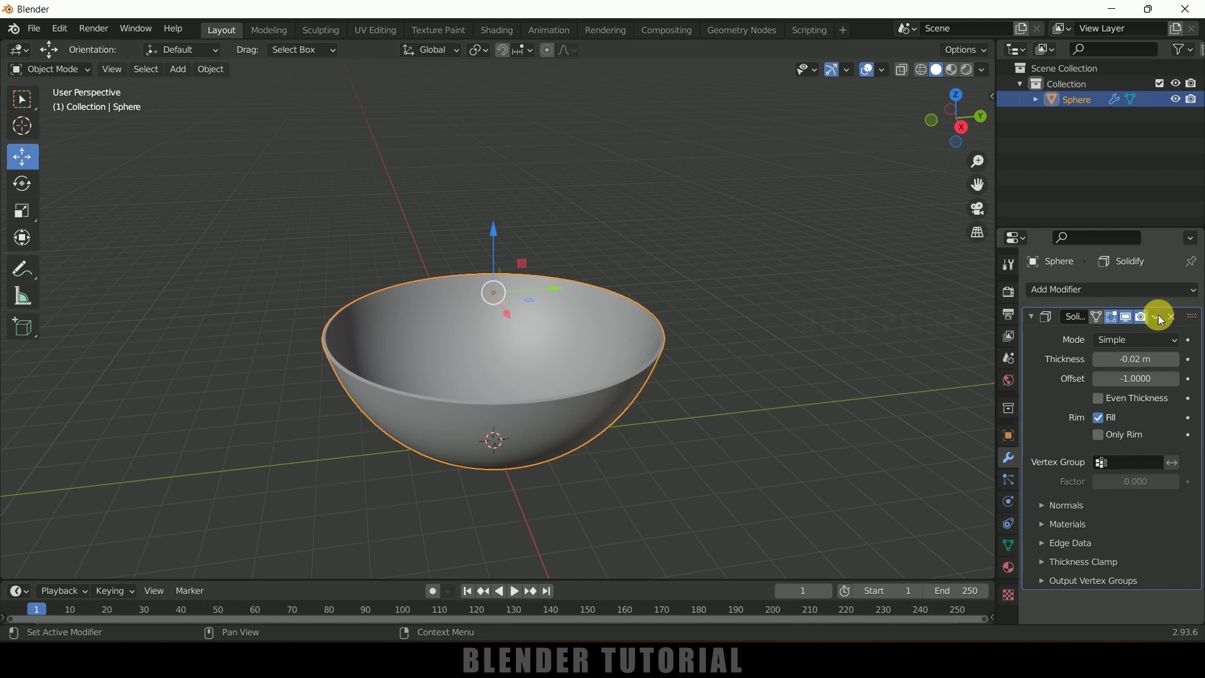
left_click(1156, 317)
left_click(1097, 331)
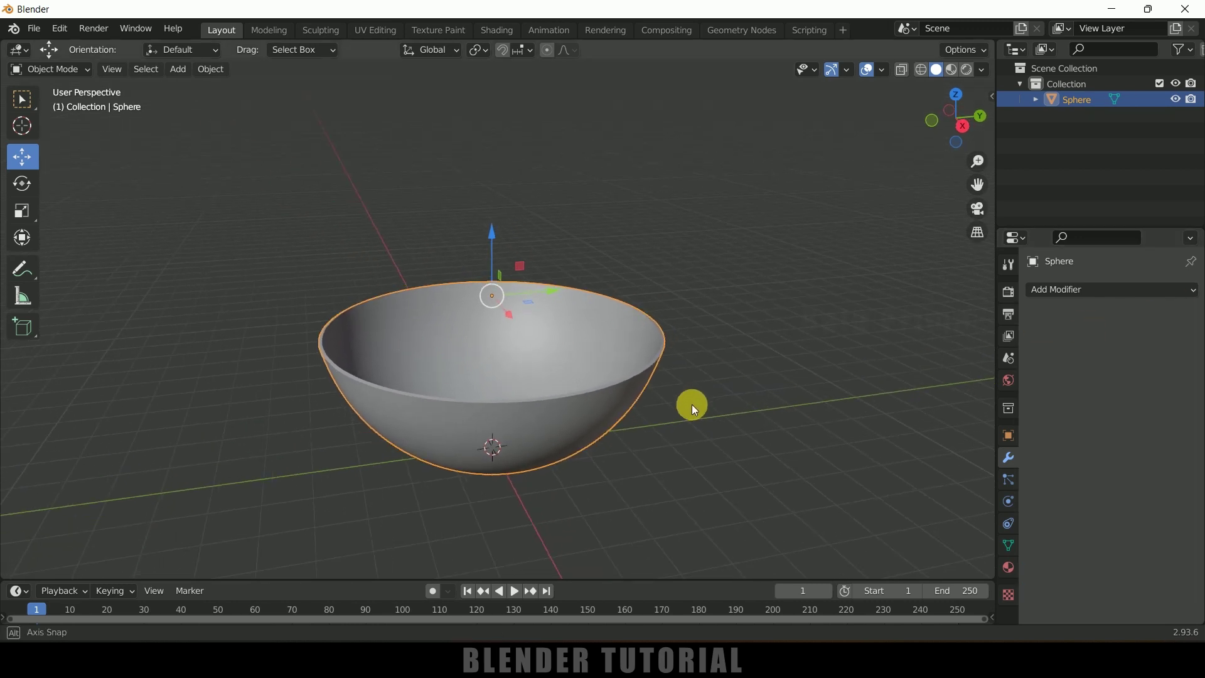
middle_click_drag(691, 408, 688, 405)
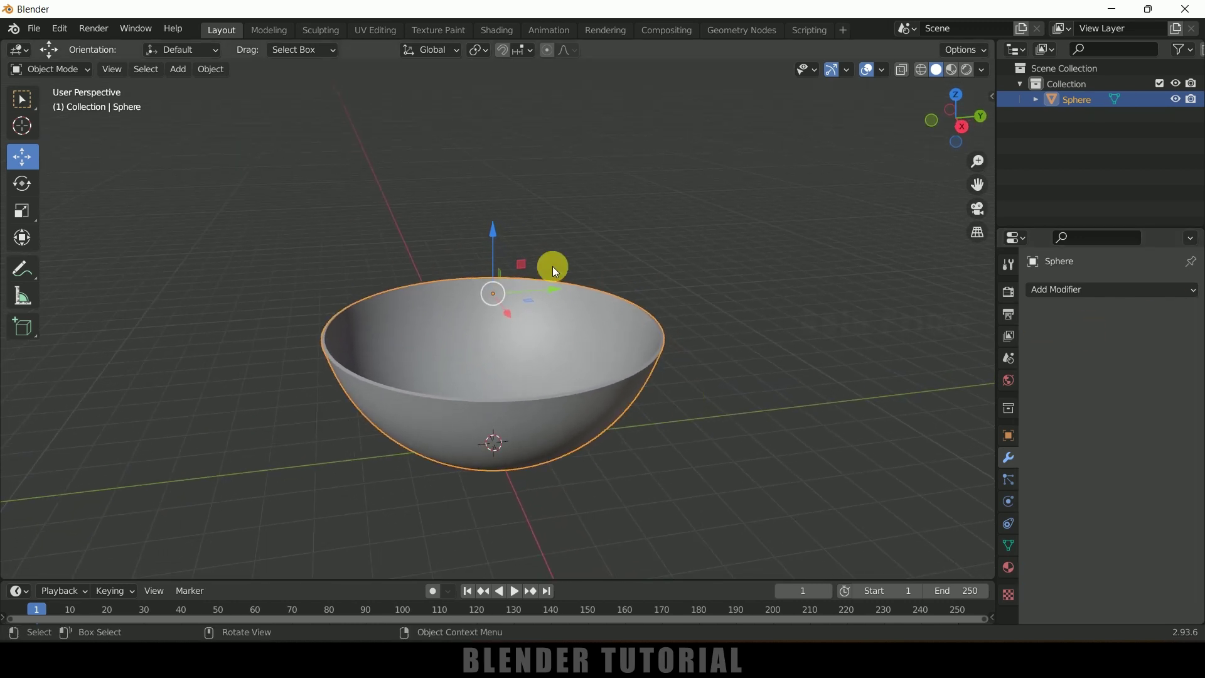
- Set the bowl's origin to its geometry
left_click(756, 334)
left_click(569, 381)
left_click(210, 69)
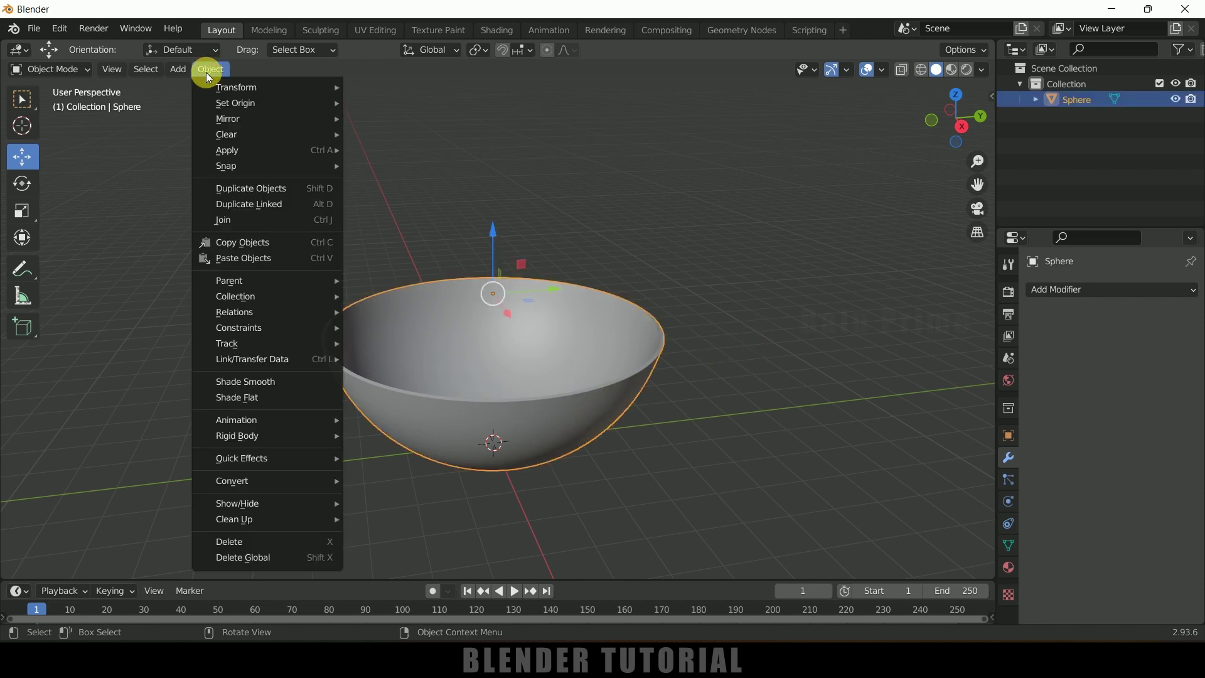
mouse_move(276, 103)
left_click(432, 125)
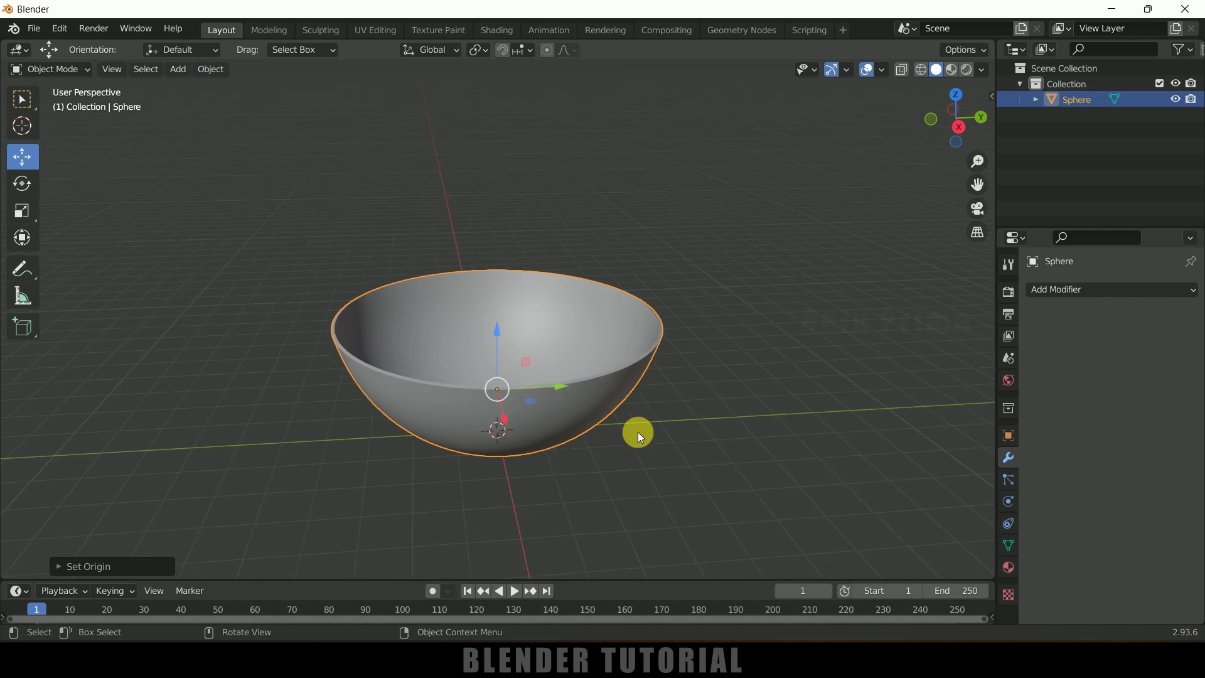
- Add a plane at the world origin and scale it up into a wide floor beneath the bowl
left_click(175, 69)
mouse_move(194, 86)
left_click(304, 86)
key("g")
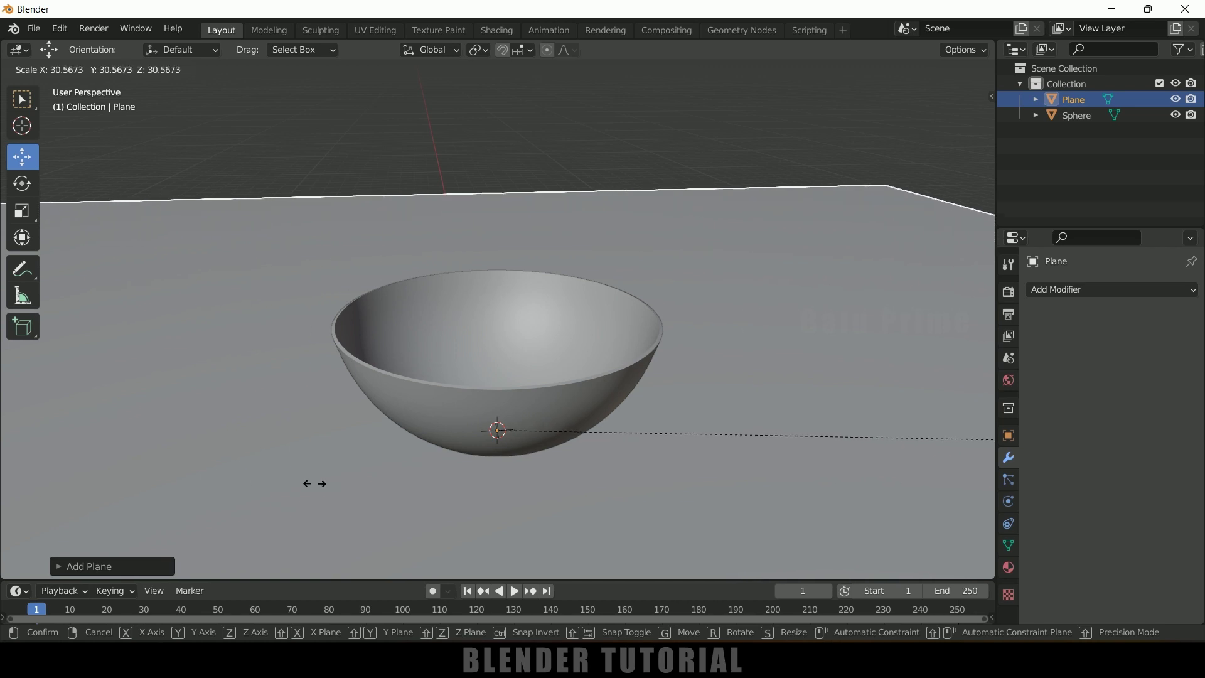
left_click(502, 474)
middle_click_drag(739, 492, 744, 491)
- Enable Cavity and Shadow in the viewport's solid shading options
left_click(989, 71)
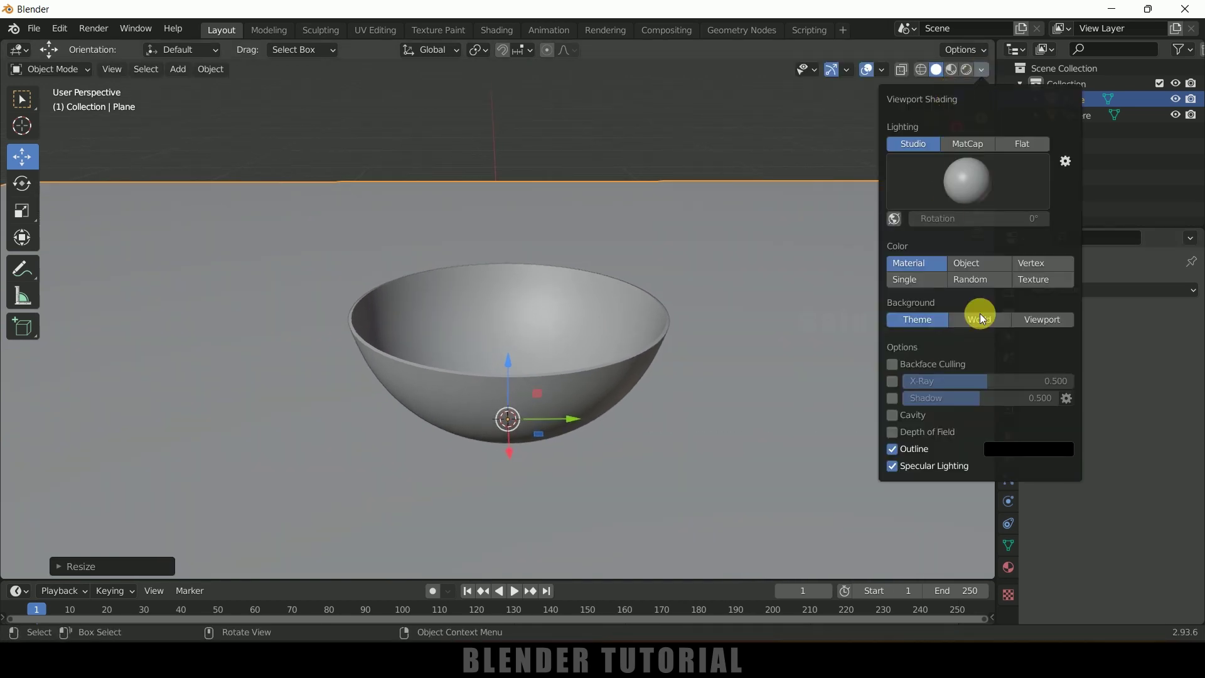
left_click(892, 416)
left_click(893, 399)
middle_click_drag(743, 342, 717, 389)
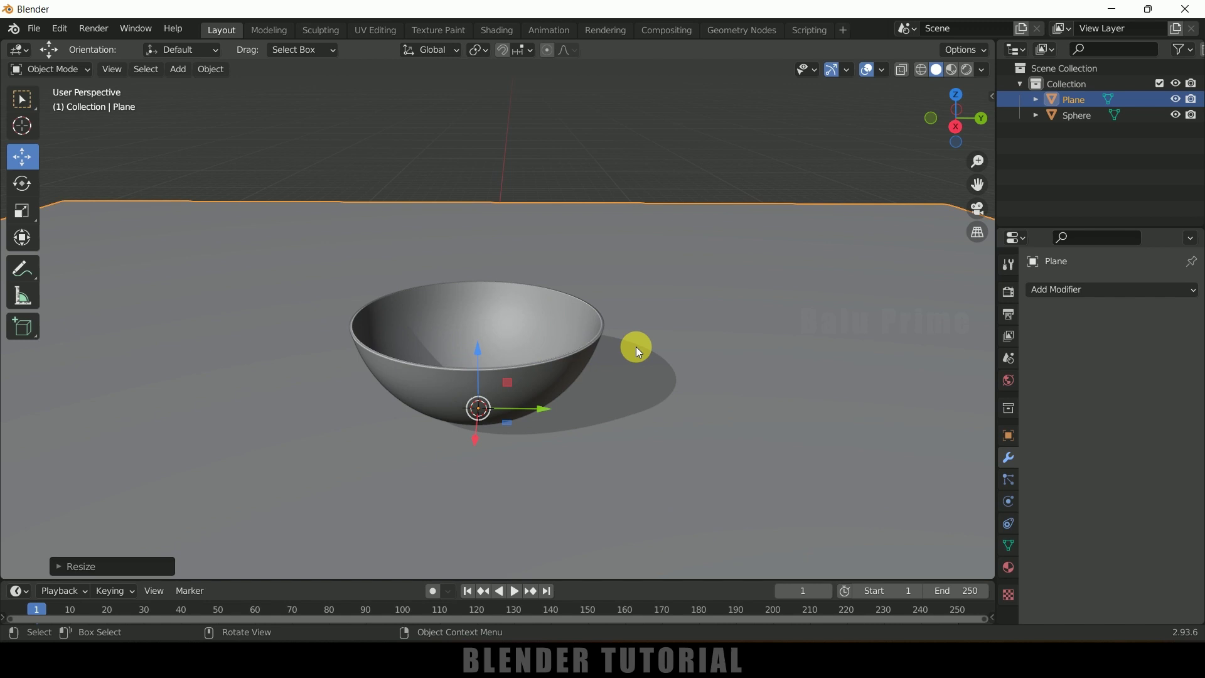
left_click(745, 142)
middle_click_drag(713, 311, 727, 359, "shift")
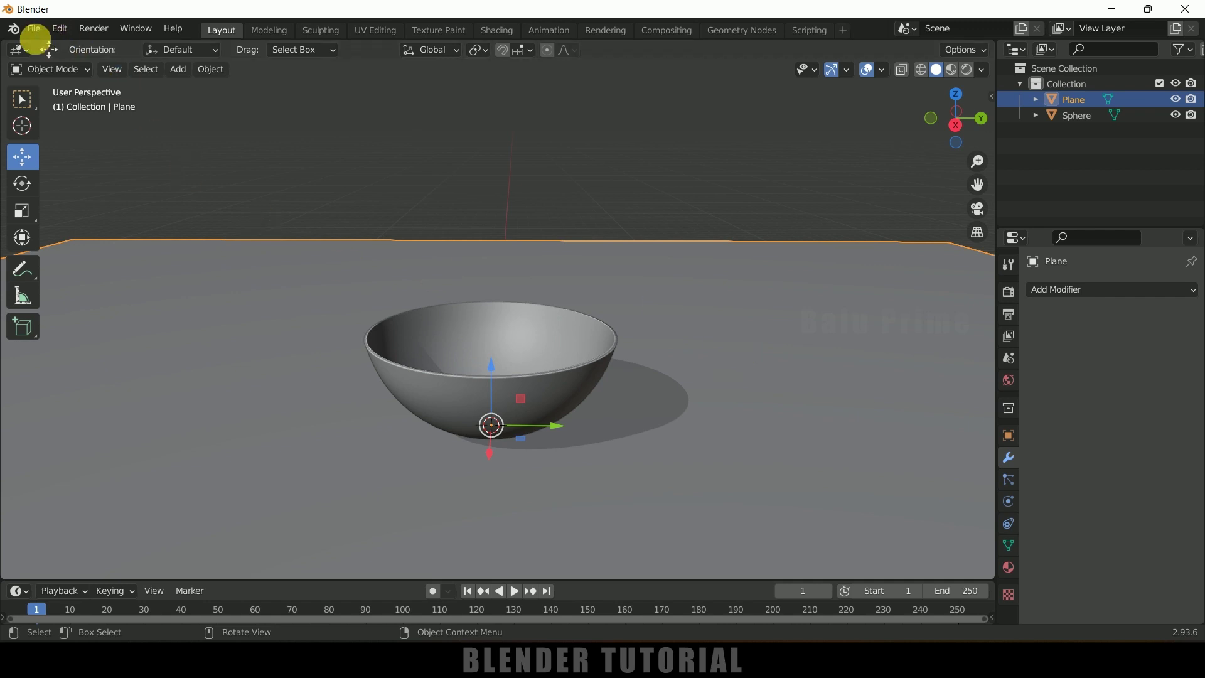
- Import the FBX model moneta low poly.fbx from the bitcoin source folder
left_click(35, 33)
mouse_move(71, 239)
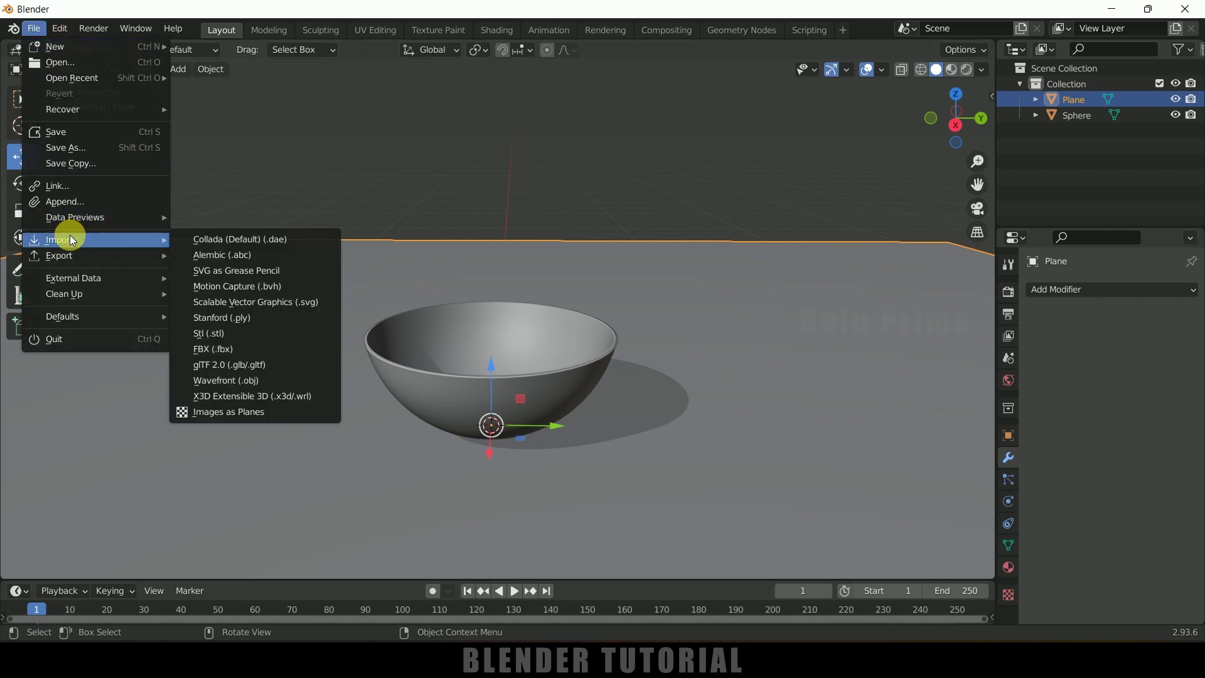
left_click(212, 350)
left_click(452, 238)
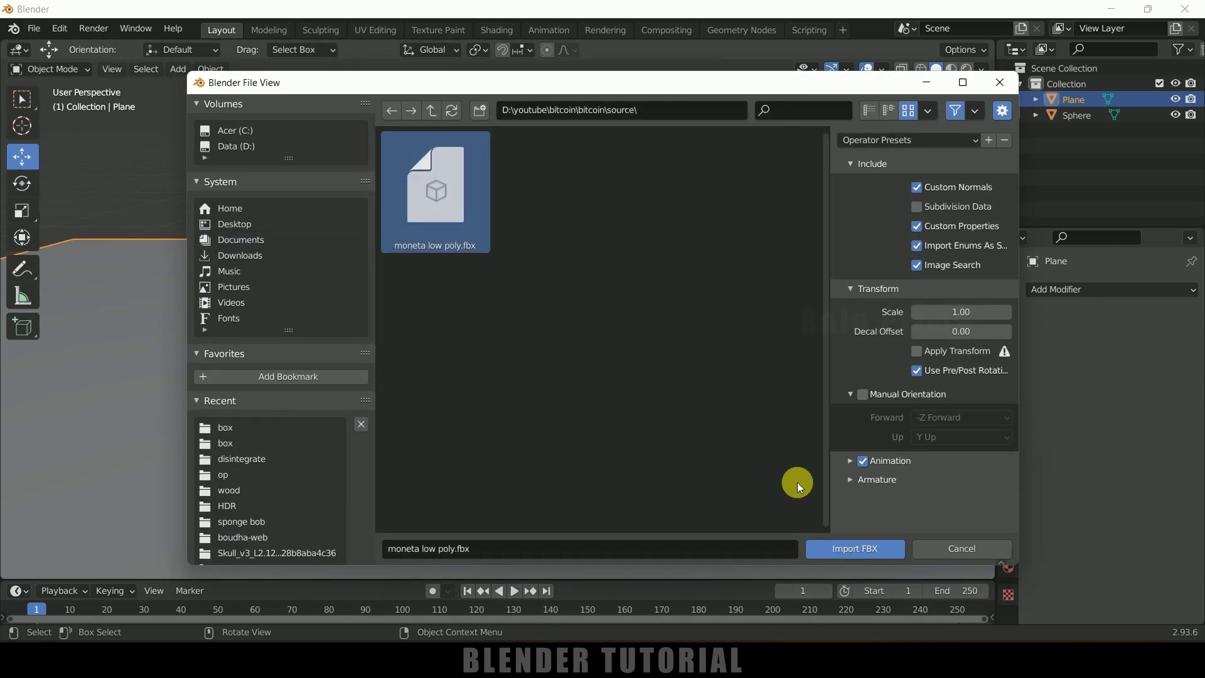
left_click(837, 541)
- Raise the imported coin above the bowl and scale it down to a small size relative to the bowl
left_click_drag(521, 355, 501, 201)
middle_click_drag(501, 201, 702, 388)
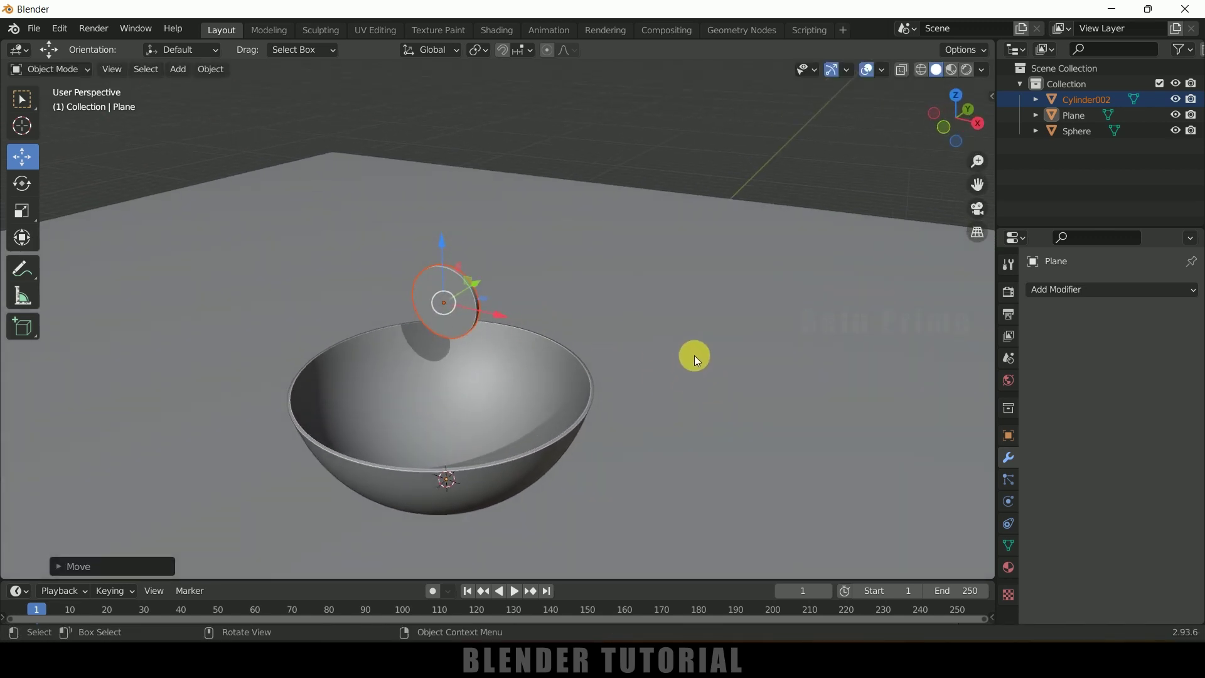
key("s")
left_click(474, 286)
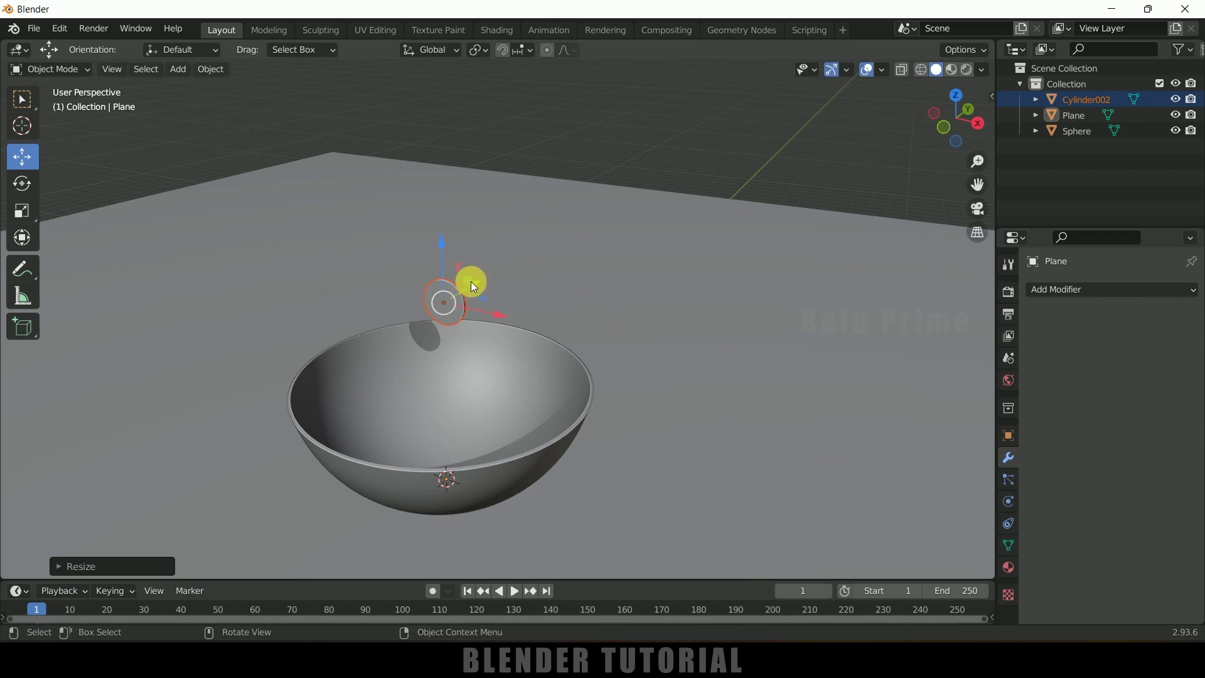
- Apply the coin's scale
left_click(211, 69)
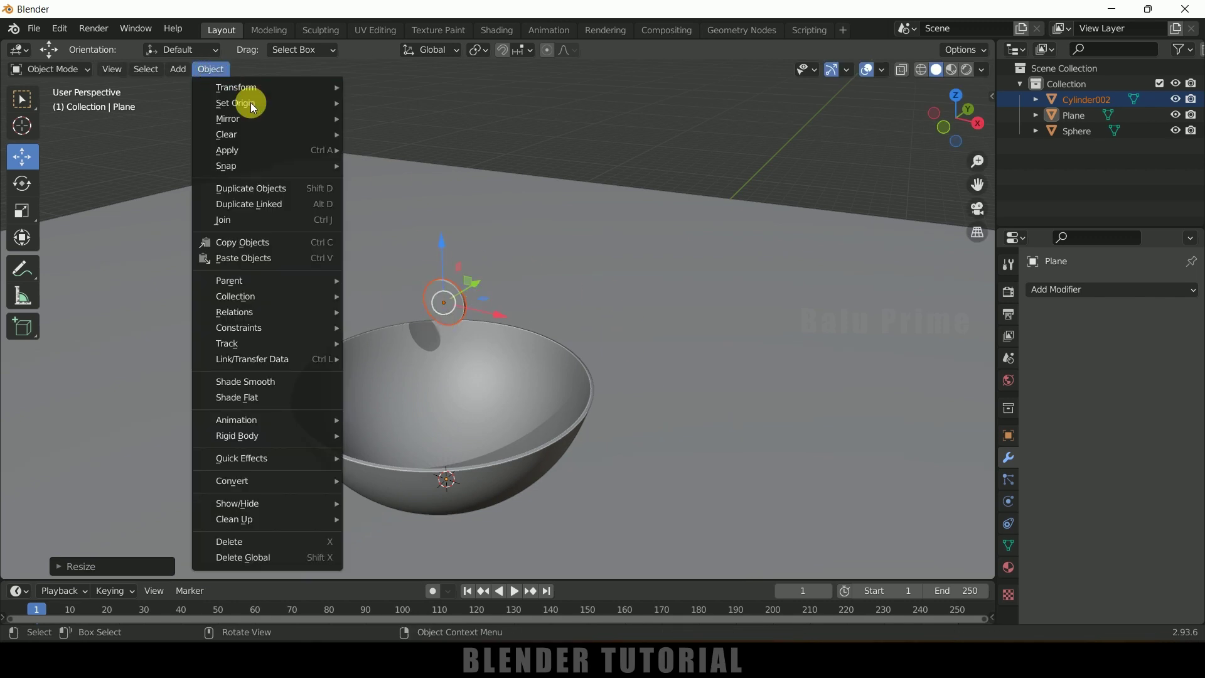
mouse_move(232, 149)
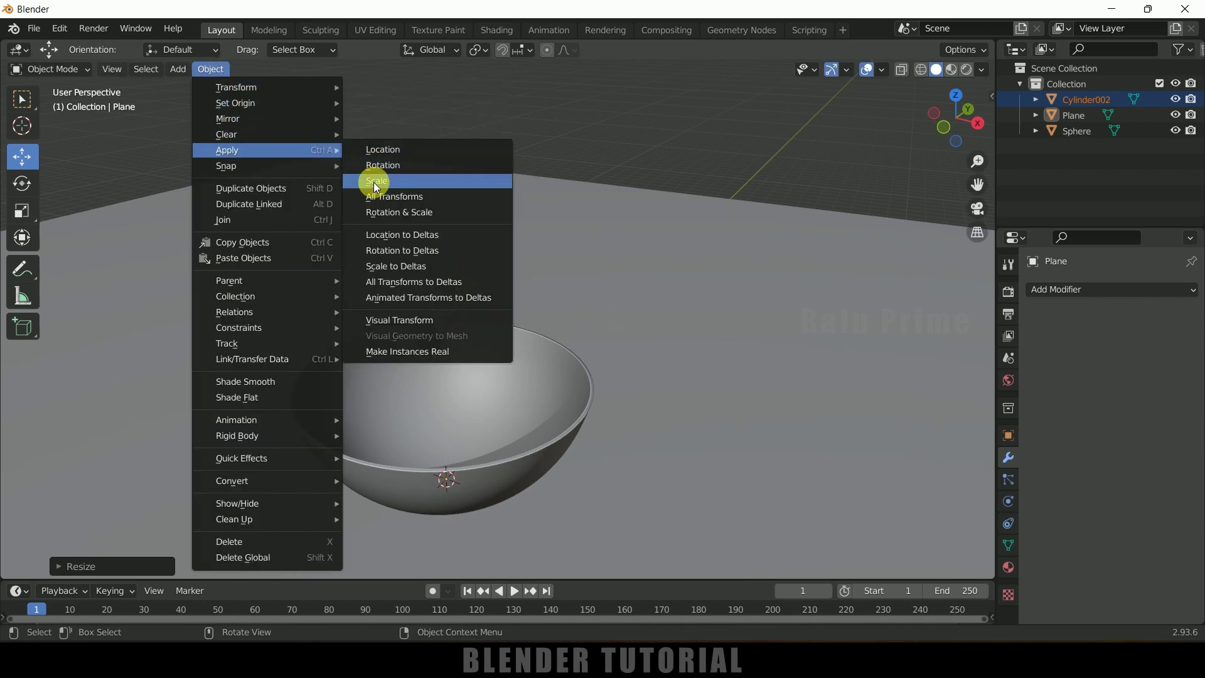
left_click(375, 180)
mouse_move(574, 371)
middle_mouse_down()
mouse_move(564, 377)
mouse_move(578, 353)
middle_mouse_up()
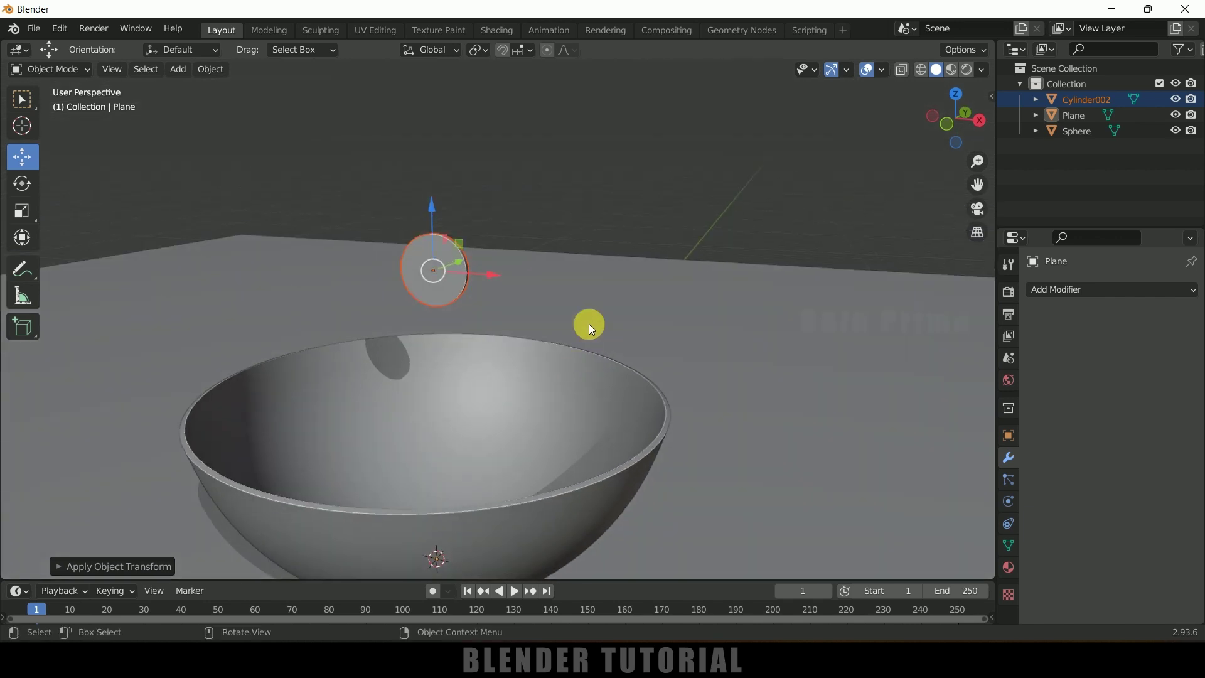
- Make the coin the active object and set its origin to its geometry
left_click(493, 202)
left_click(453, 260)
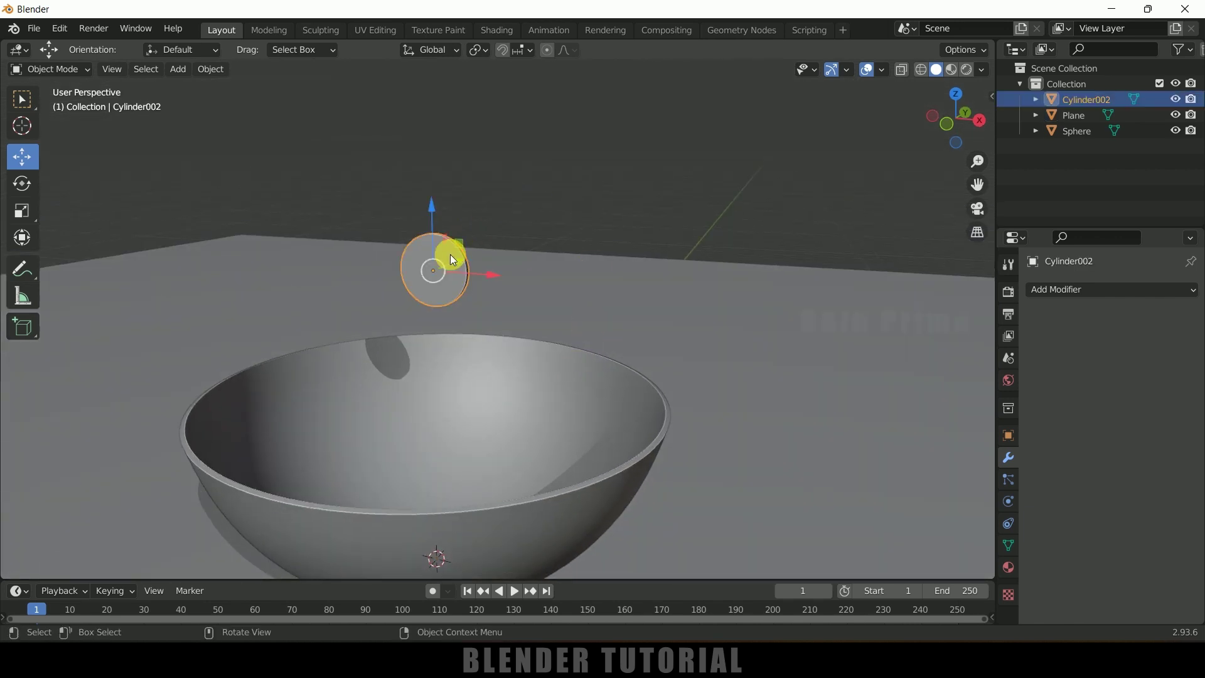
left_click(525, 179)
left_click(419, 270)
left_click(202, 71)
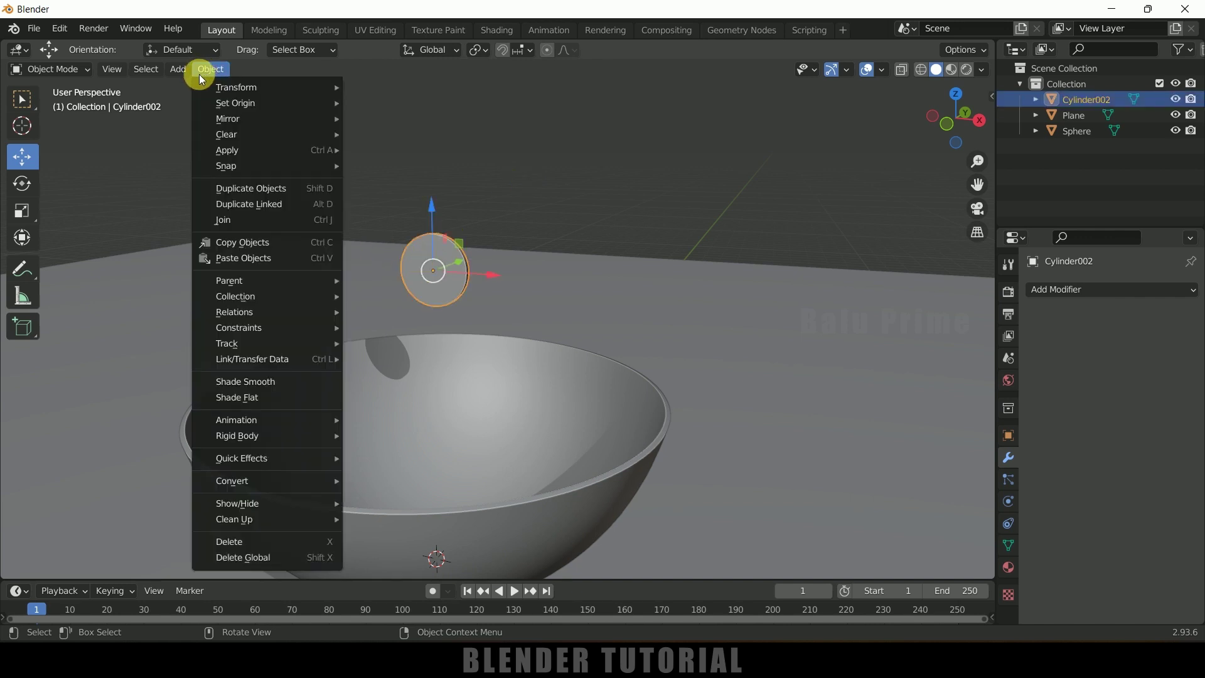
mouse_move(237, 101)
left_click(399, 120)
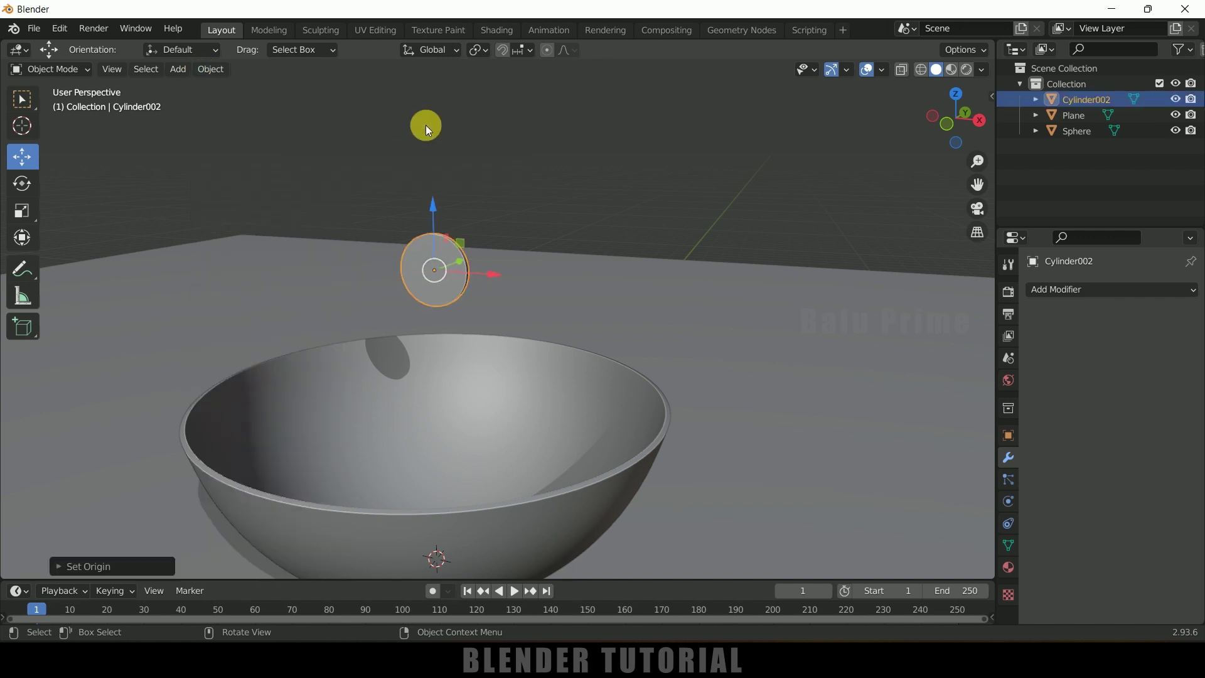
- Reselect the coin and switch the viewport shading to Material Preview
left_click(548, 160)
middle_click_drag(549, 160, 536, 321)
left_click(479, 262)
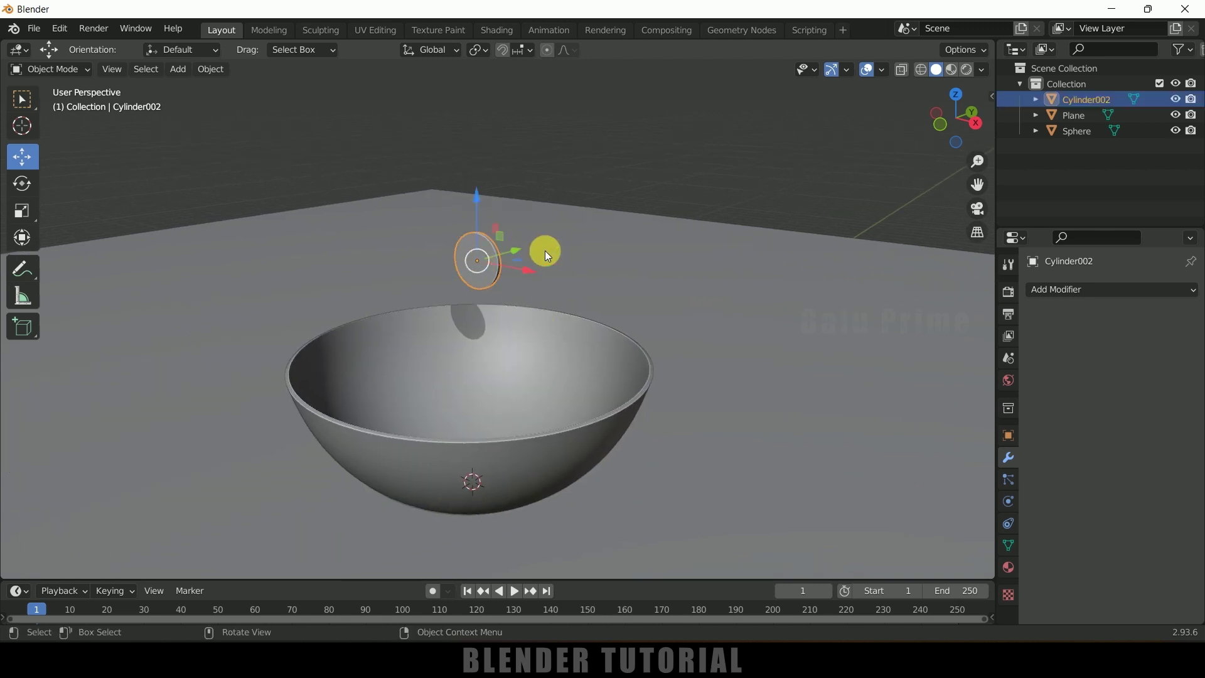
left_click(951, 69)
middle_click_drag(559, 269, 571, 206)
middle_click_drag(700, 251, 533, 228)
middle_click_drag(612, 260, 640, 273)
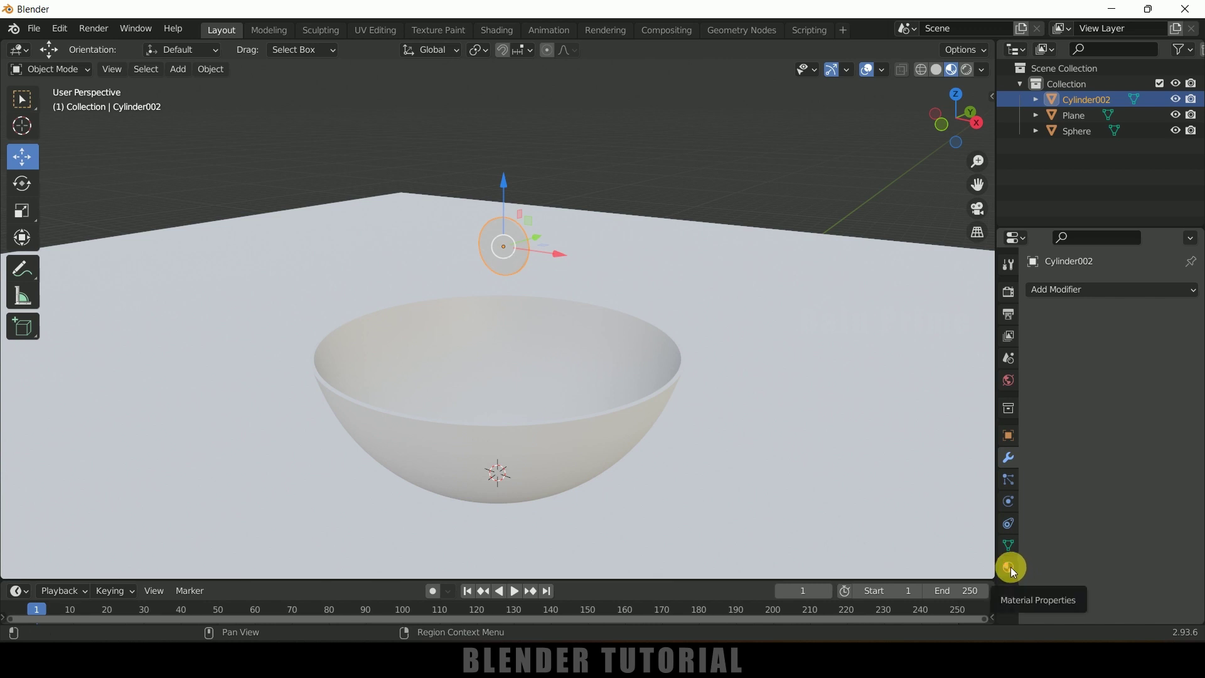
- Switch to the Shading workspace and create a new material for the coin
left_click(491, 28)
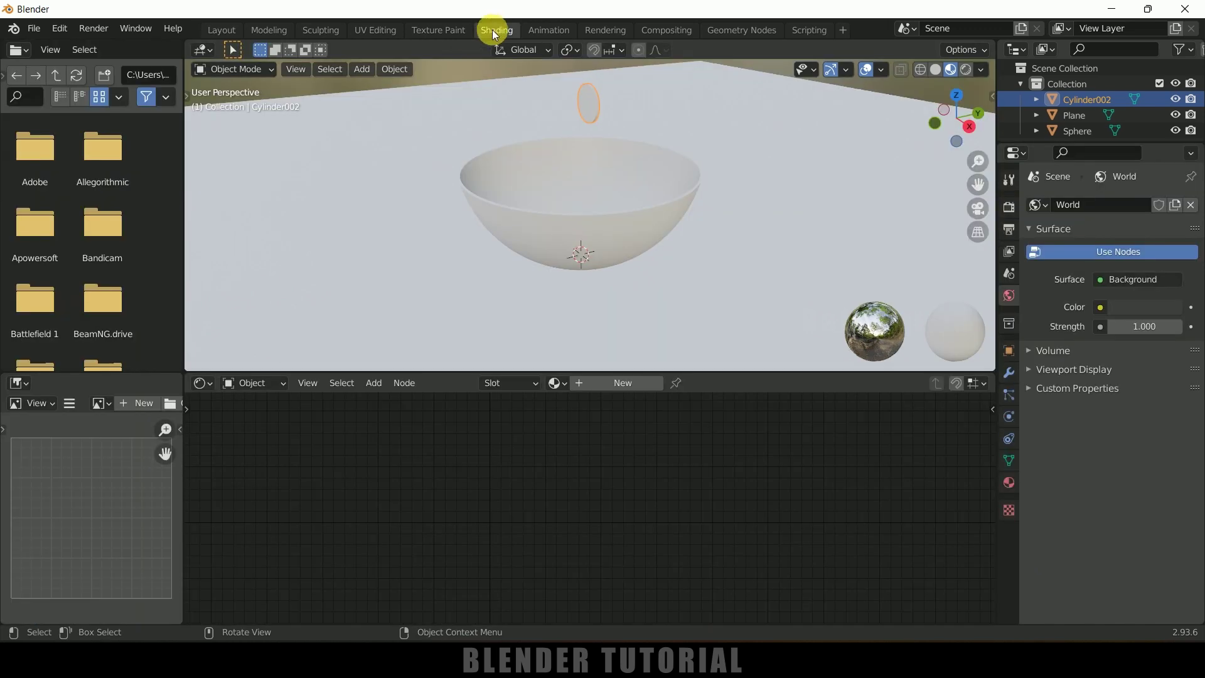
left_click(620, 382)
middle_click_drag(684, 478, 747, 533)
scroll(642, 454, "up", 2)
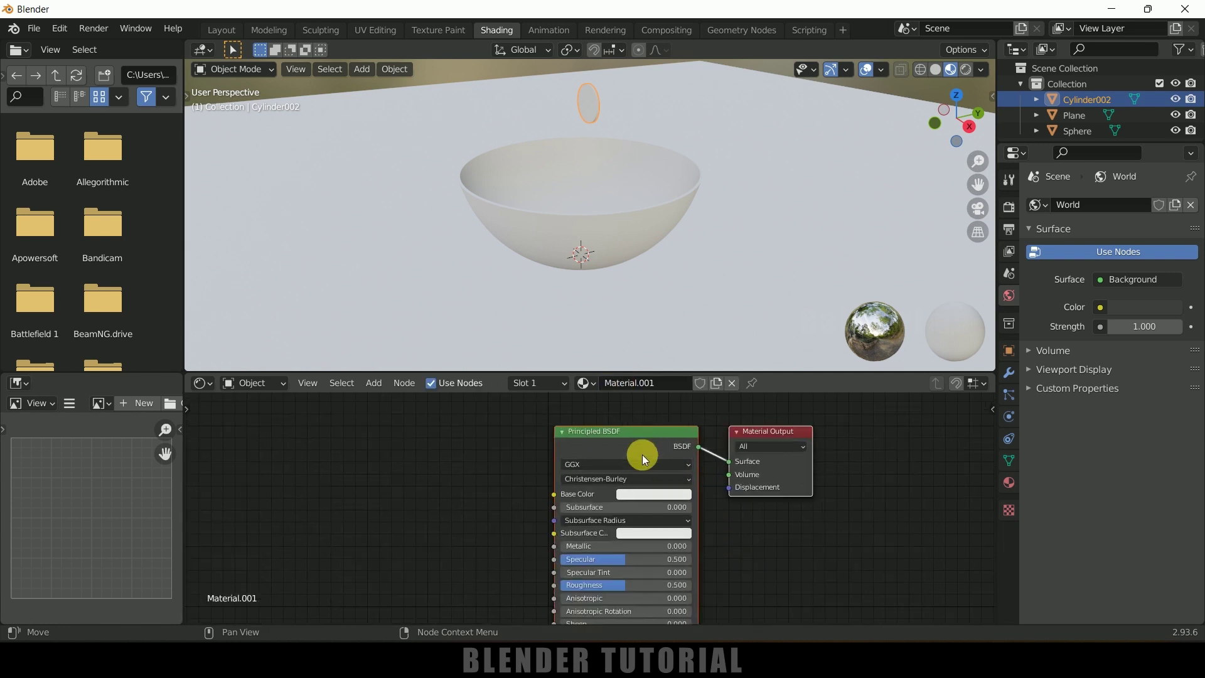
left_click(807, 524)
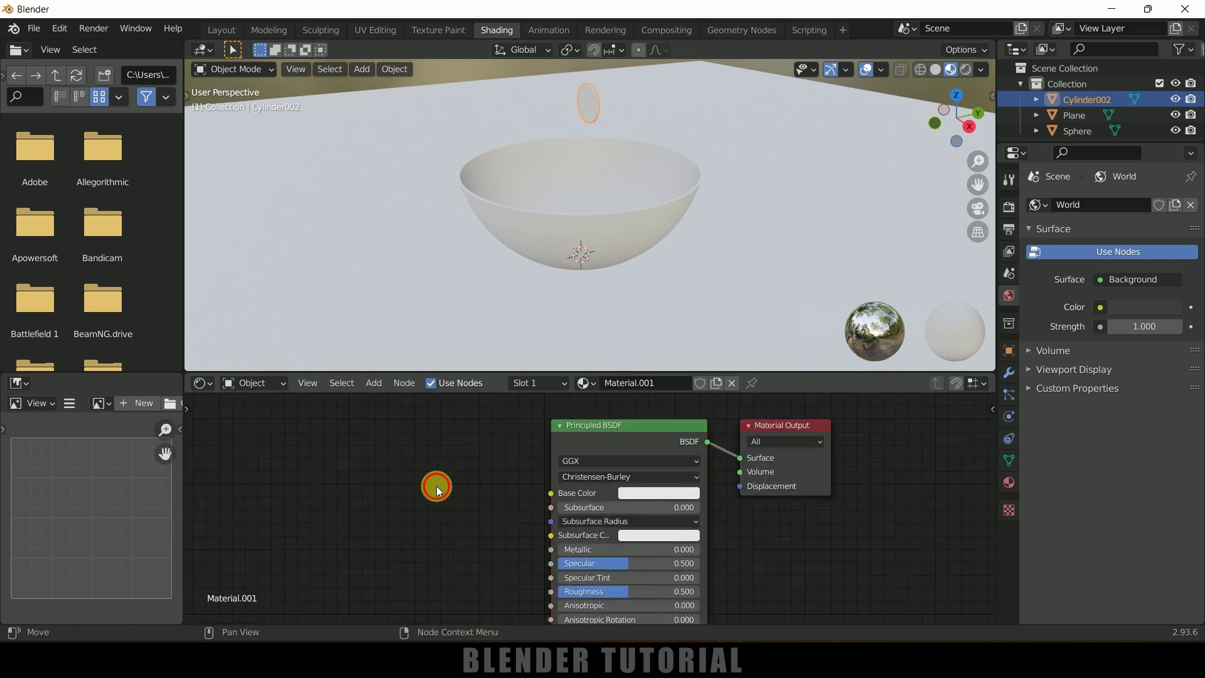
- Add Node Wrangler's texture setup to the Principled BSDF and place the Mapping and Image Texture nodes beside it
left_click(582, 429)
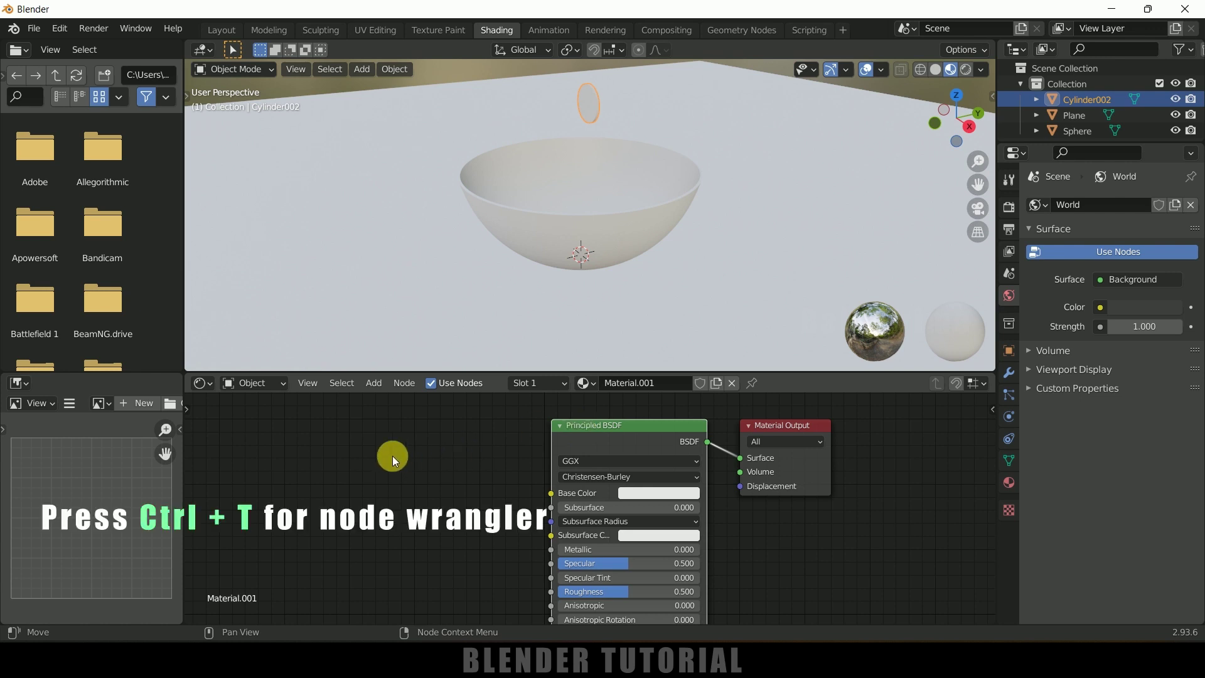
key("ctrl+t")
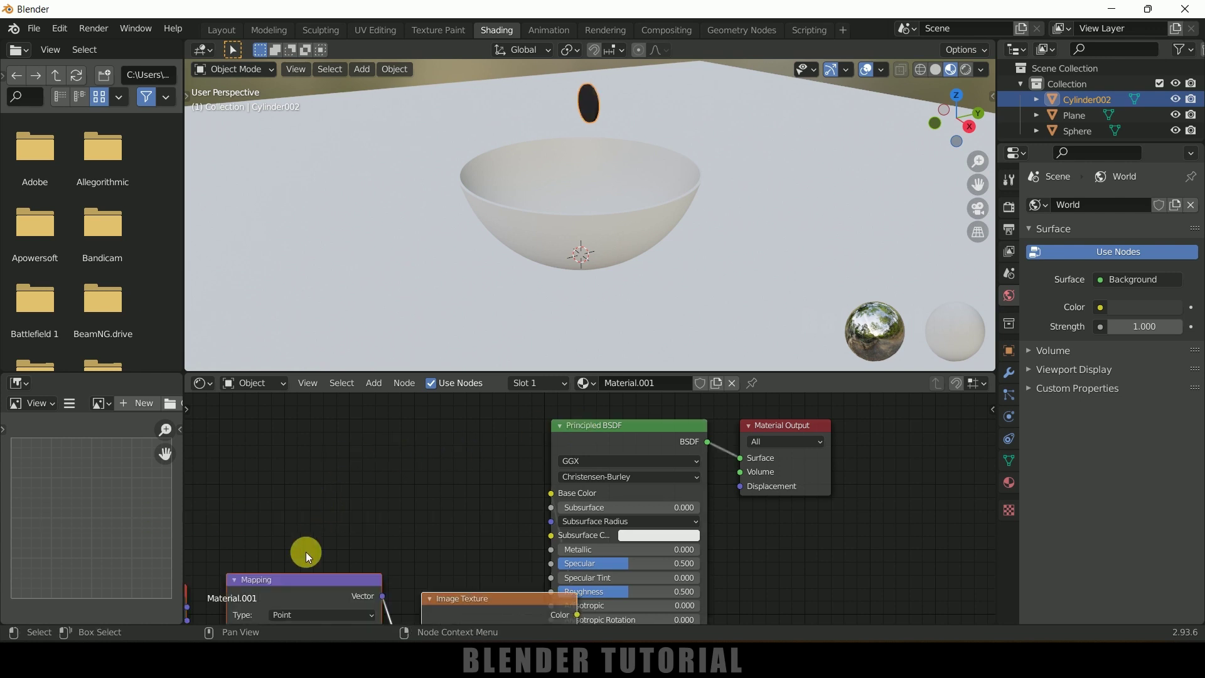
left_click_drag(287, 575, 265, 430)
left_click_drag(349, 443, 232, 448)
- Make sure the Node Wrangler add-on is enabled in the preferences and save the preferences
left_click(64, 33)
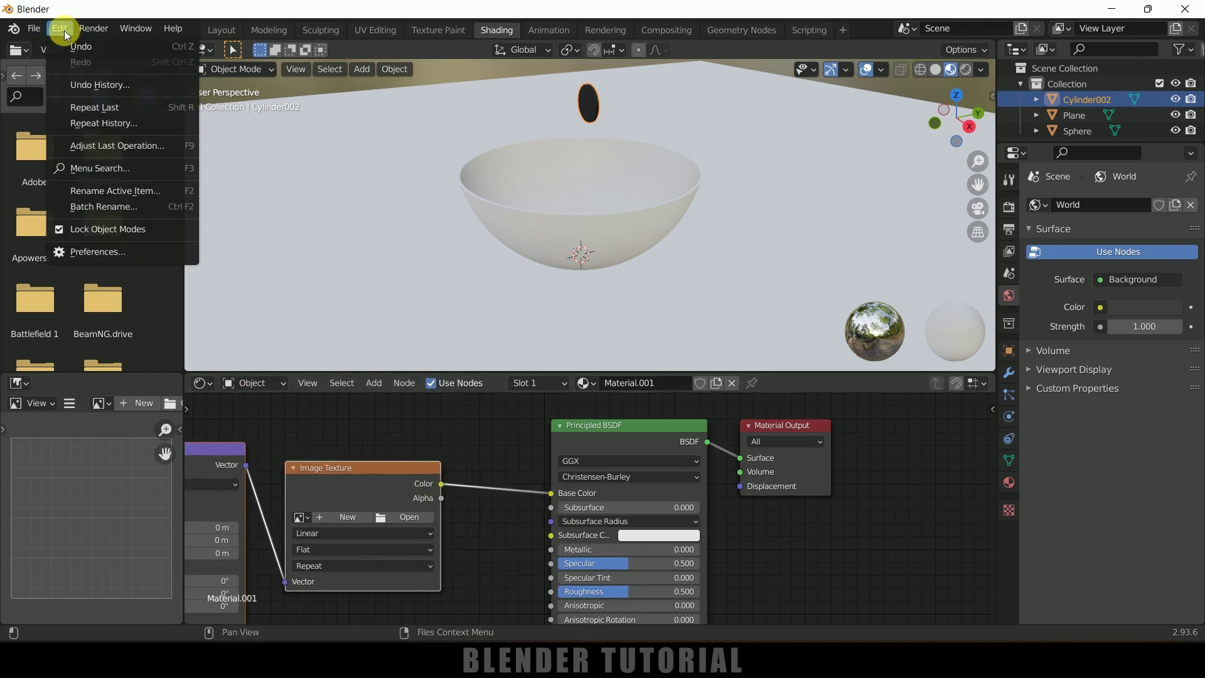
left_click(92, 251)
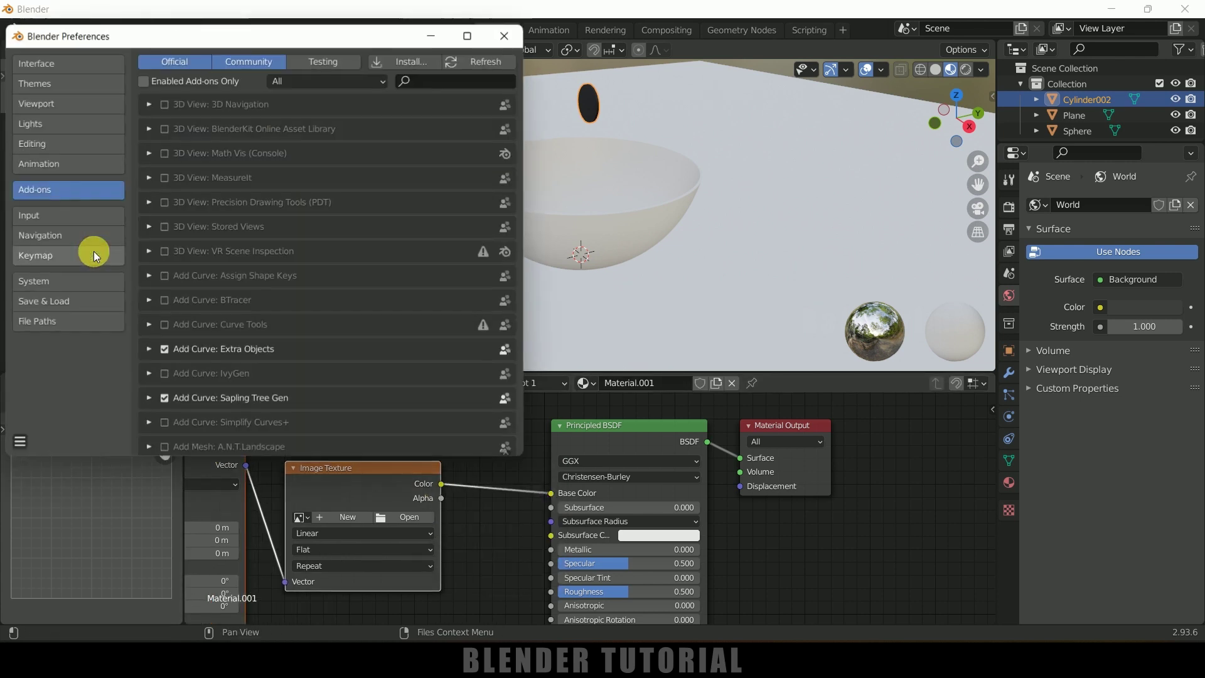
left_click(457, 83)
type("node")
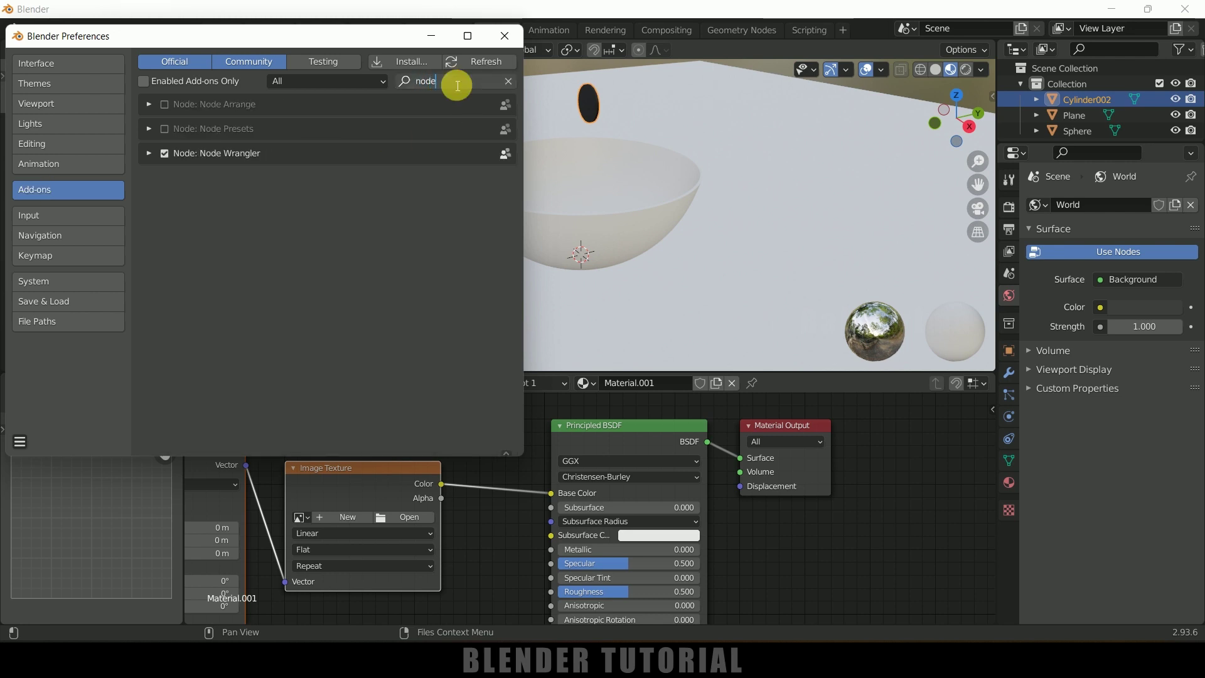
left_click(166, 155)
left_click(167, 155)
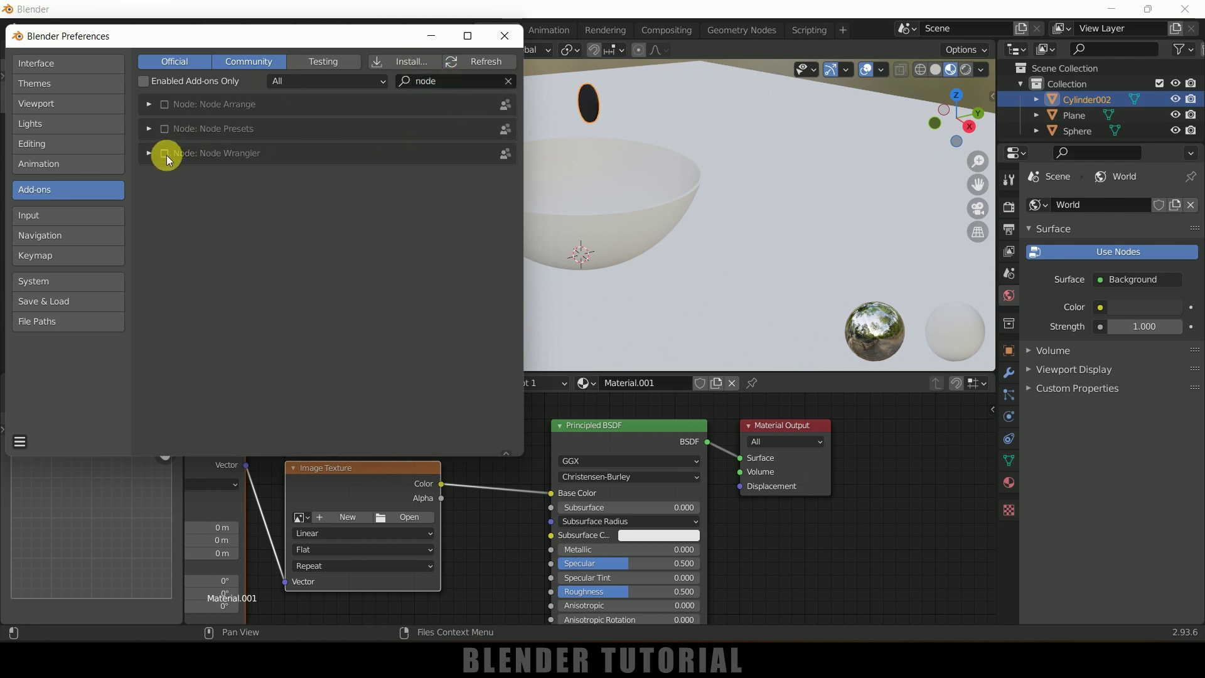
left_click(165, 154)
left_click(19, 441)
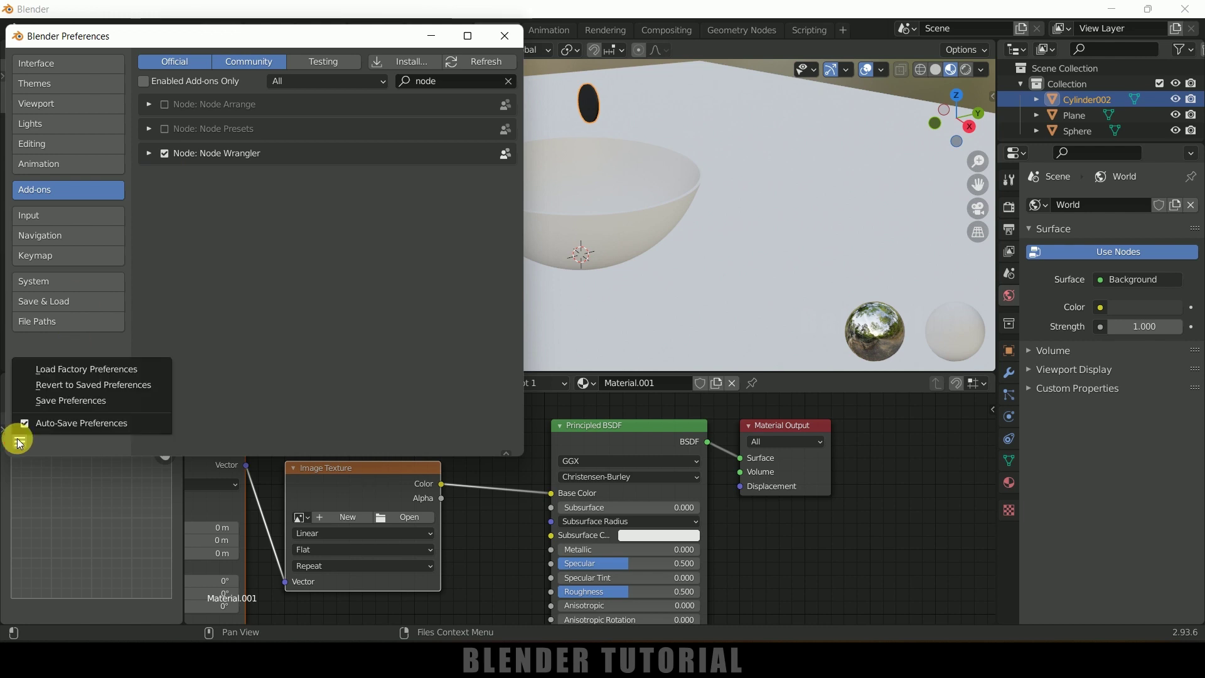
left_click(67, 403)
left_click(504, 35)
- Move the Principled BSDF and Material Output nodes farther from the Image Texture node
left_click_drag(483, 411, 890, 430)
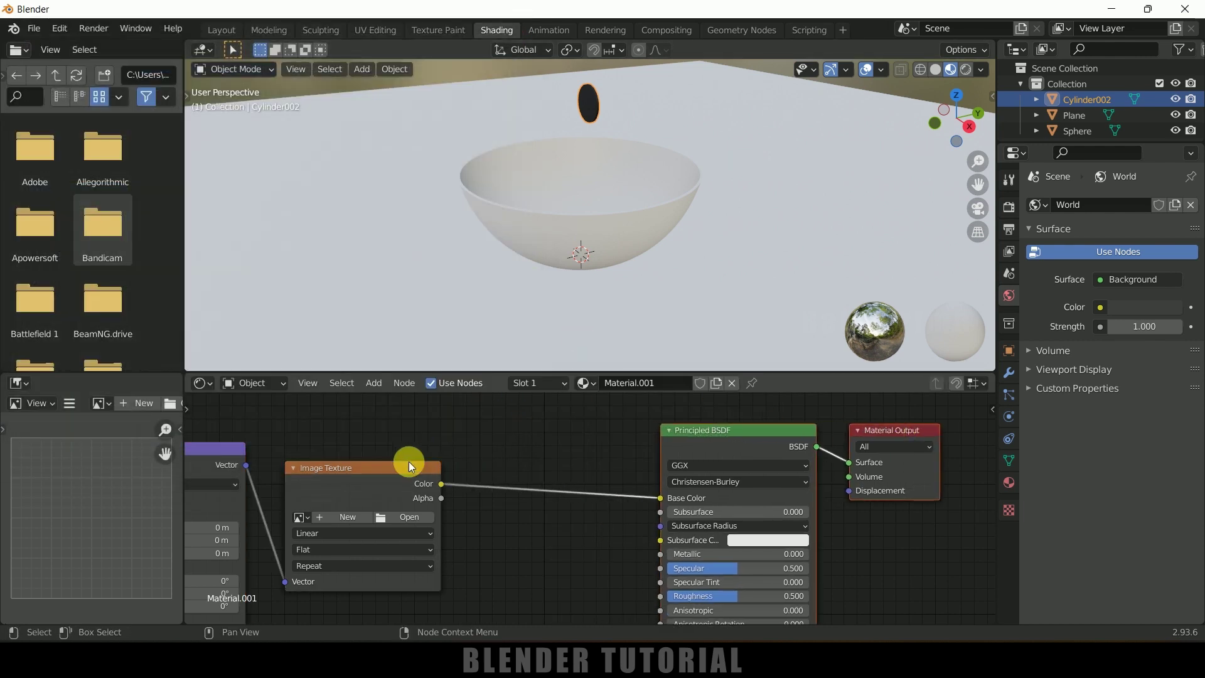
scroll(612, 124, "up", 2)
middle_click_drag(637, 128, 641, 208)
scroll(641, 208, "up", 2)
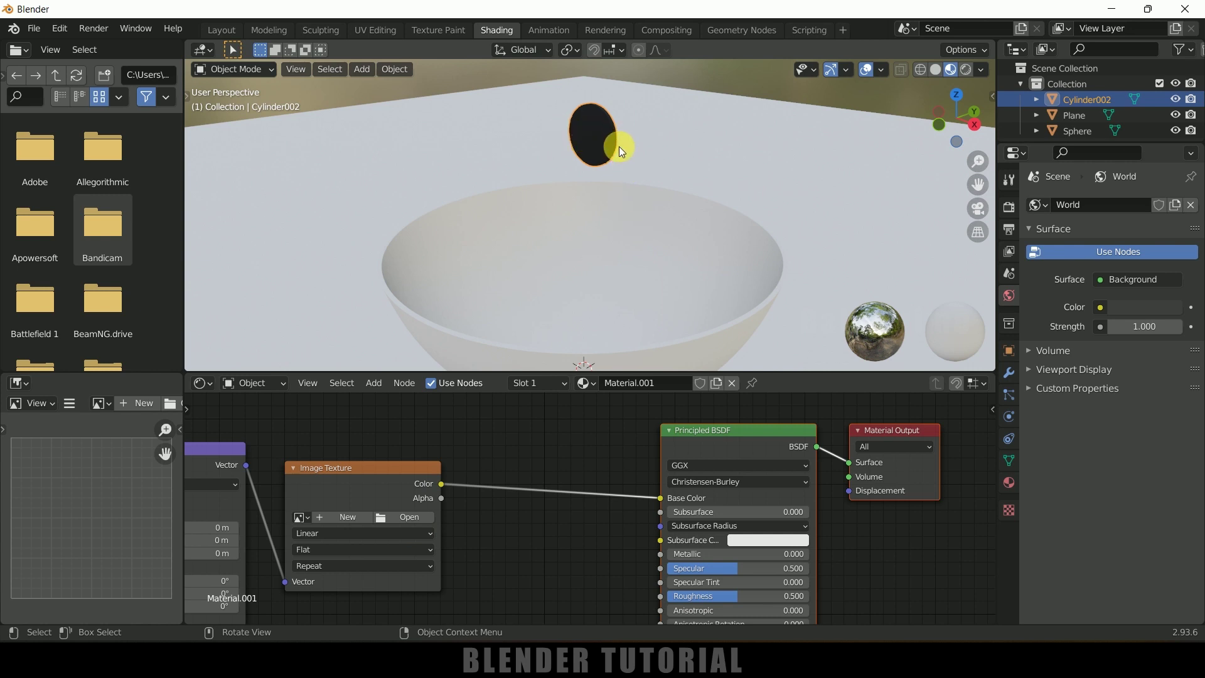
- Load bitcoin_albedo.png from the bitcoin textures folder into the coin's base color Image Texture node
left_click(394, 518)
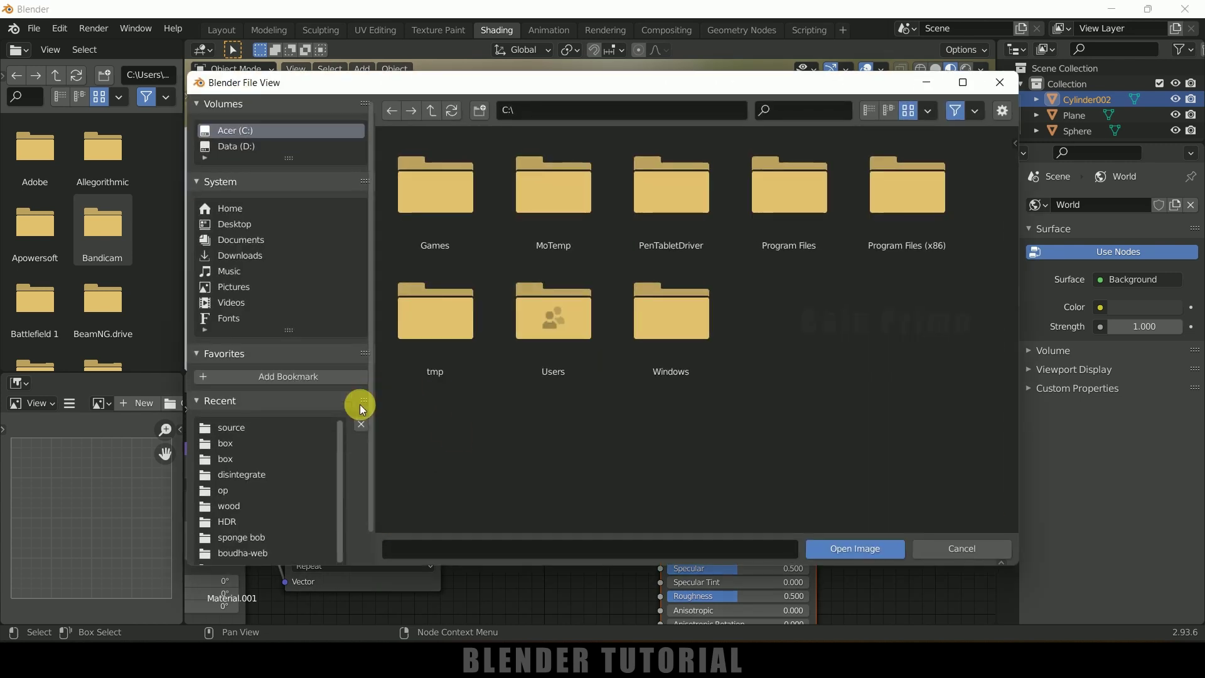
left_click(238, 427)
left_click(431, 110)
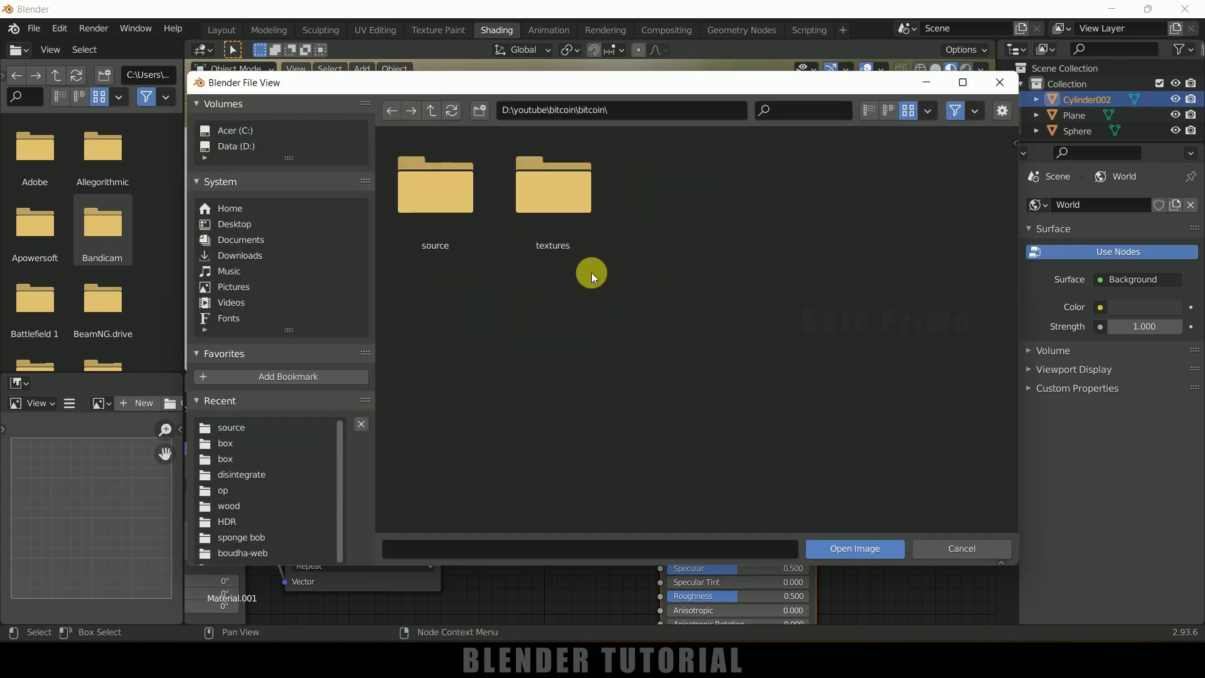
double_click(563, 209)
left_click(440, 197)
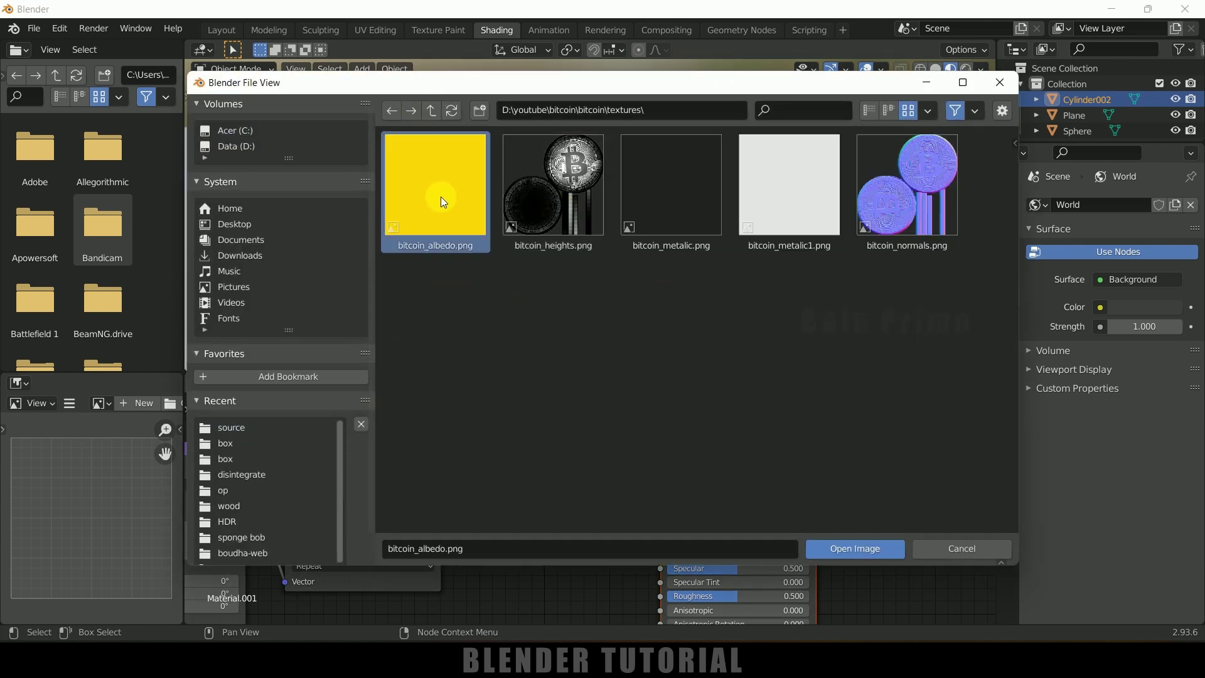
left_click(850, 548)
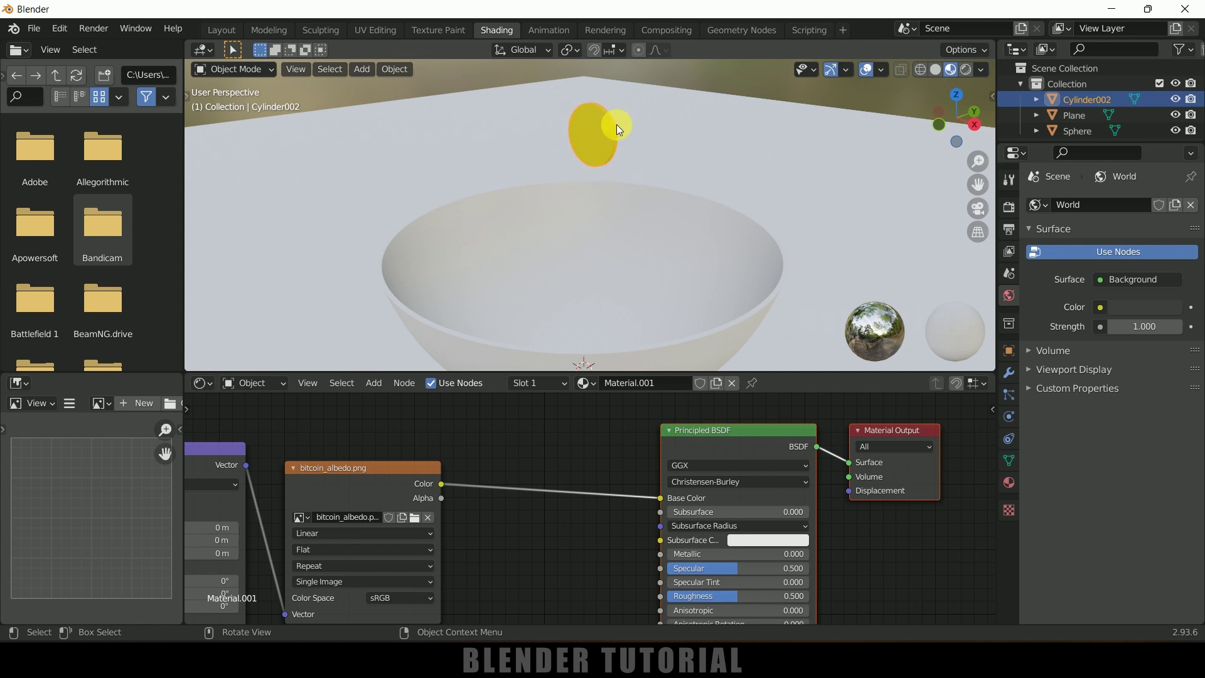
- Duplicate the bitcoin_albedo.png texture node and place the copy directly below the original
scroll(545, 543, "down", 1)
middle_click_drag(544, 542, 545, 495)
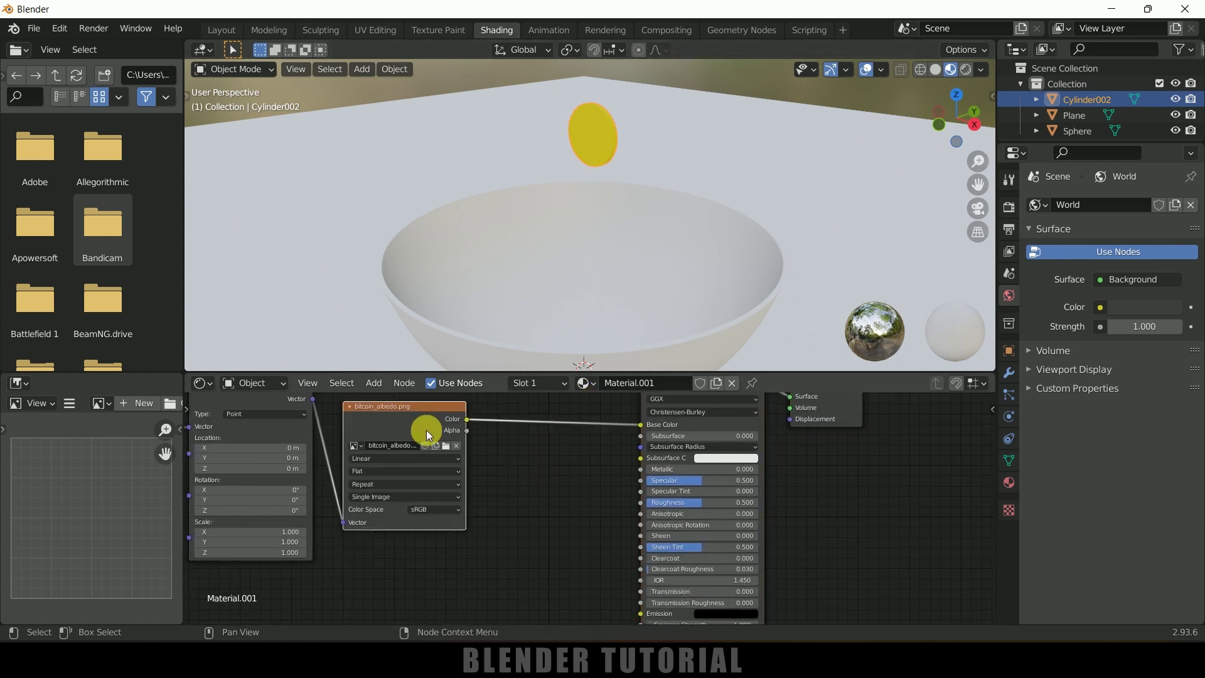
left_click_drag(390, 405, 393, 409)
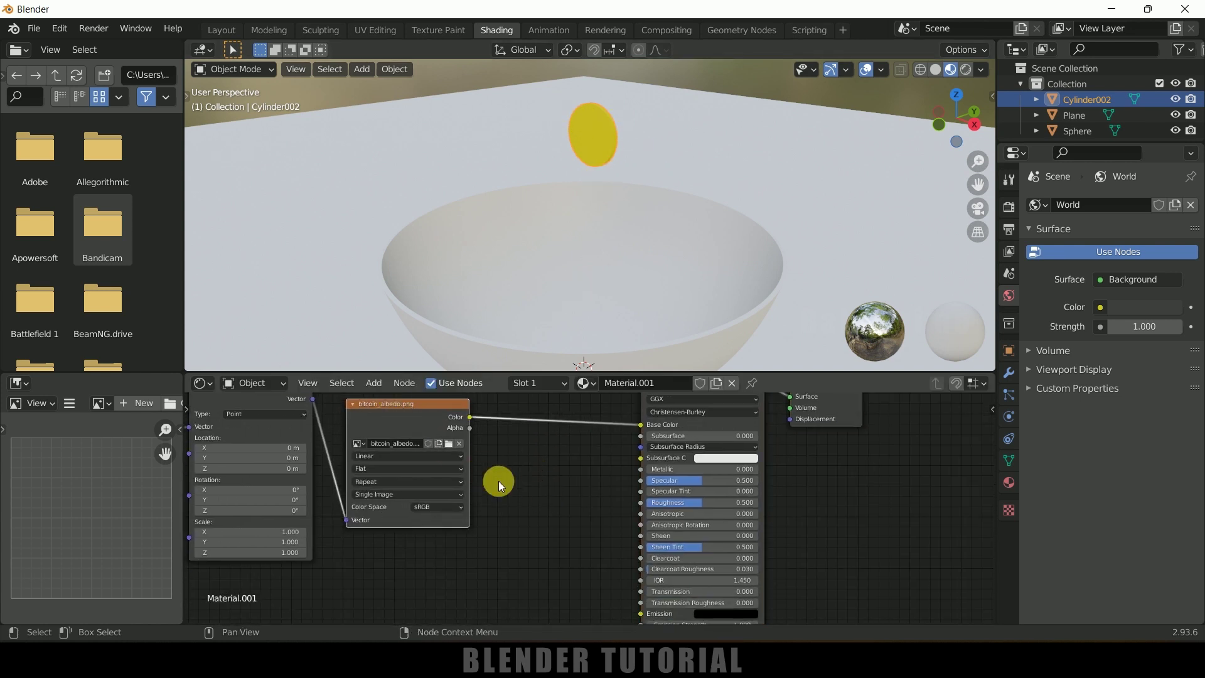
key("shift+d")
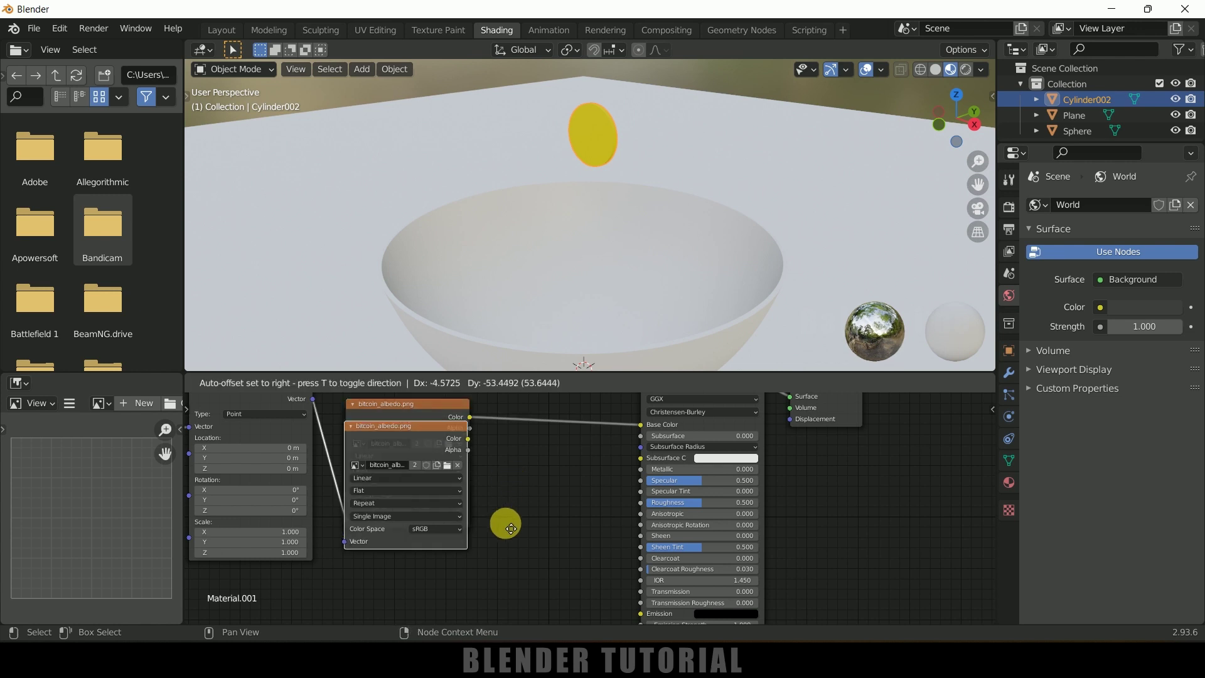
left_click(510, 618)
scroll(614, 436, "down", 1)
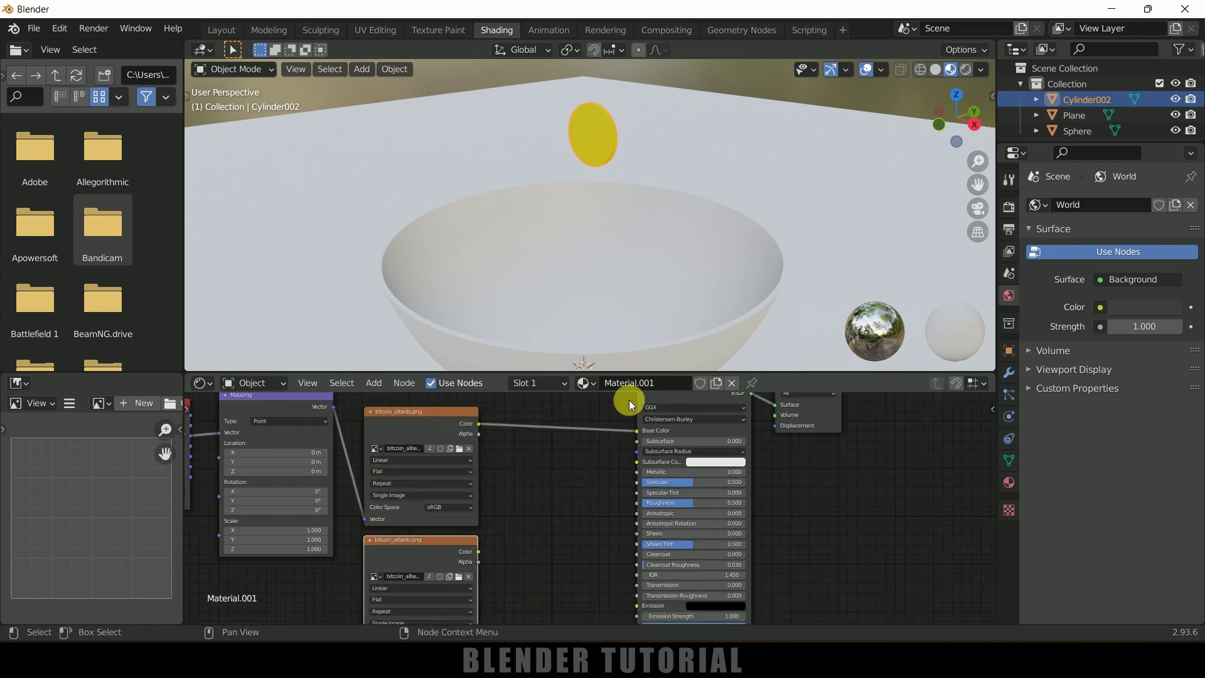
- Enlarge the node editor area and nudge the duplicated texture node slightly beneath the original
left_click_drag(756, 374, 750, 248)
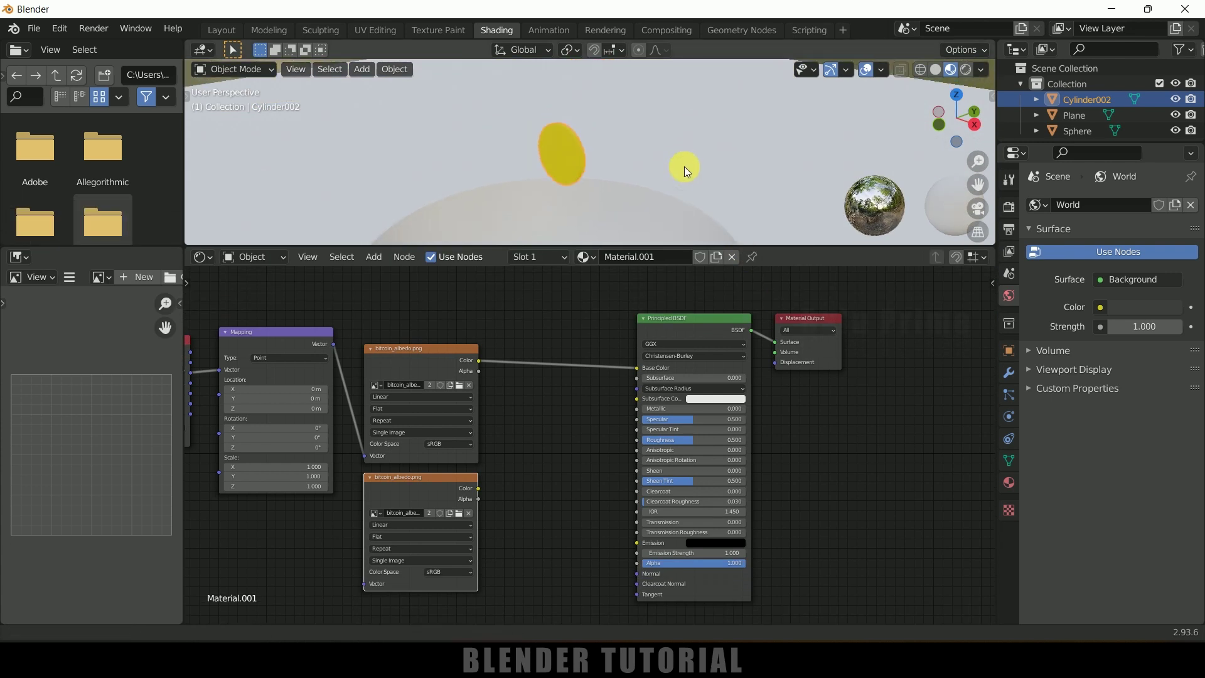
scroll(546, 434, "up", 3)
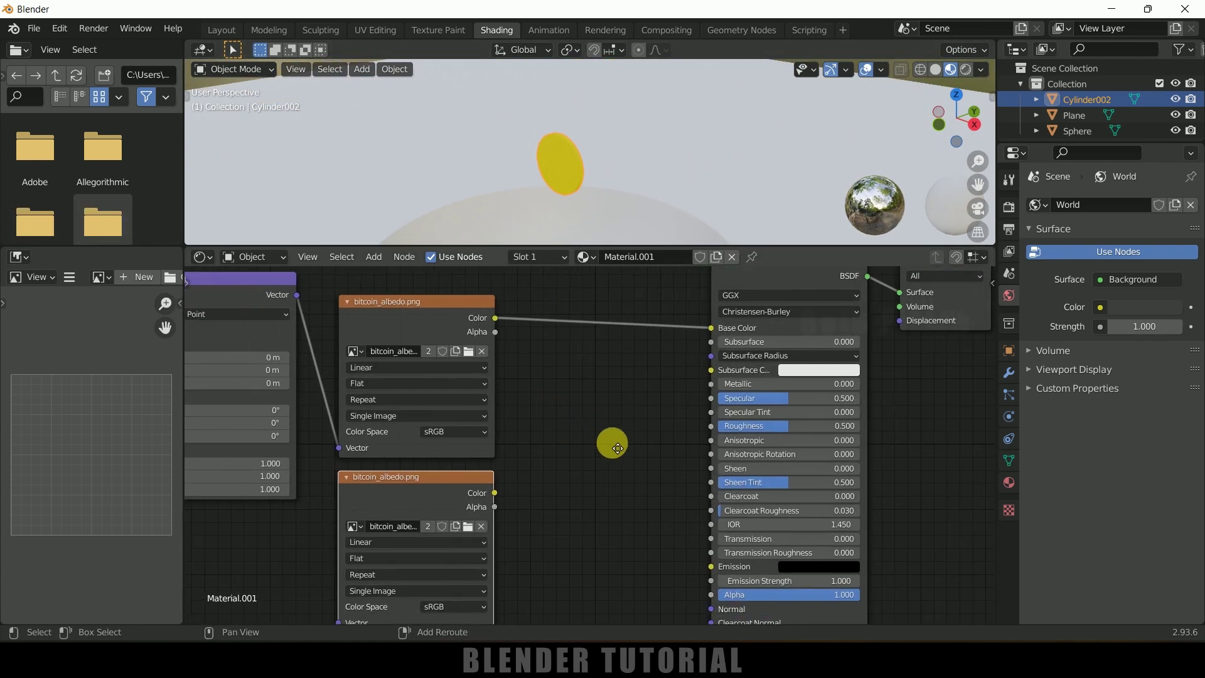
left_click_drag(418, 472, 412, 473)
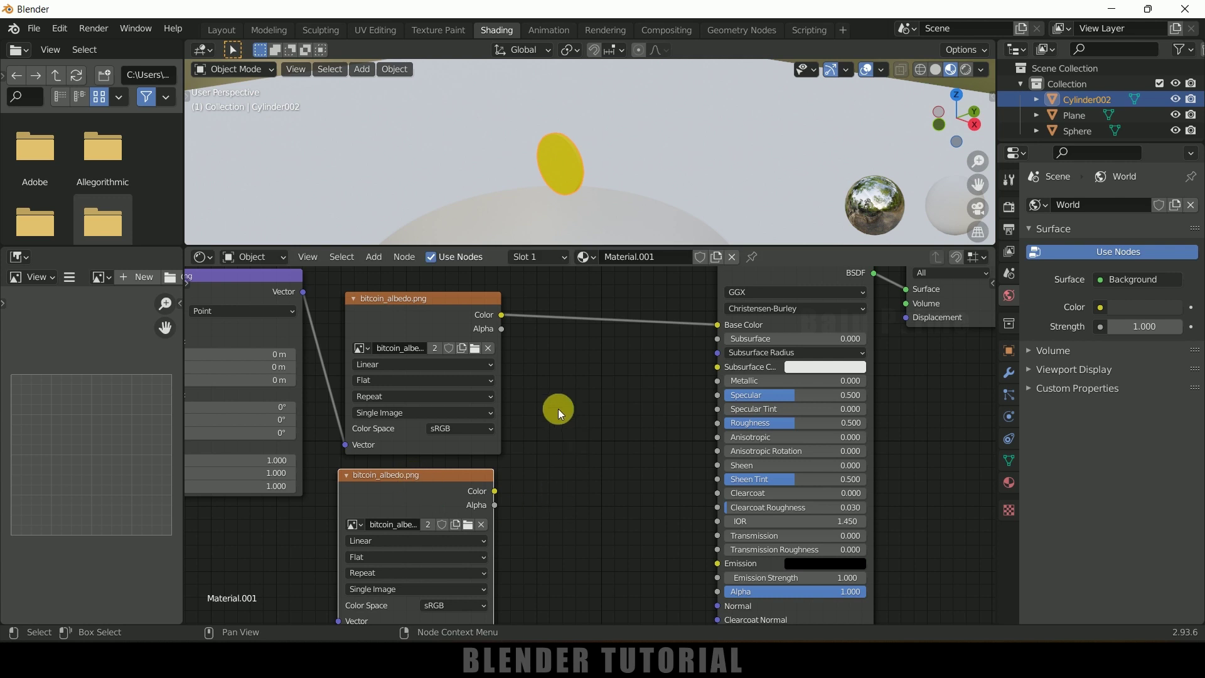
- Add a Normal Map node between the duplicated bitcoin texture node and the Principled BSDF
left_click(374, 256)
left_click(403, 269)
type("normal")
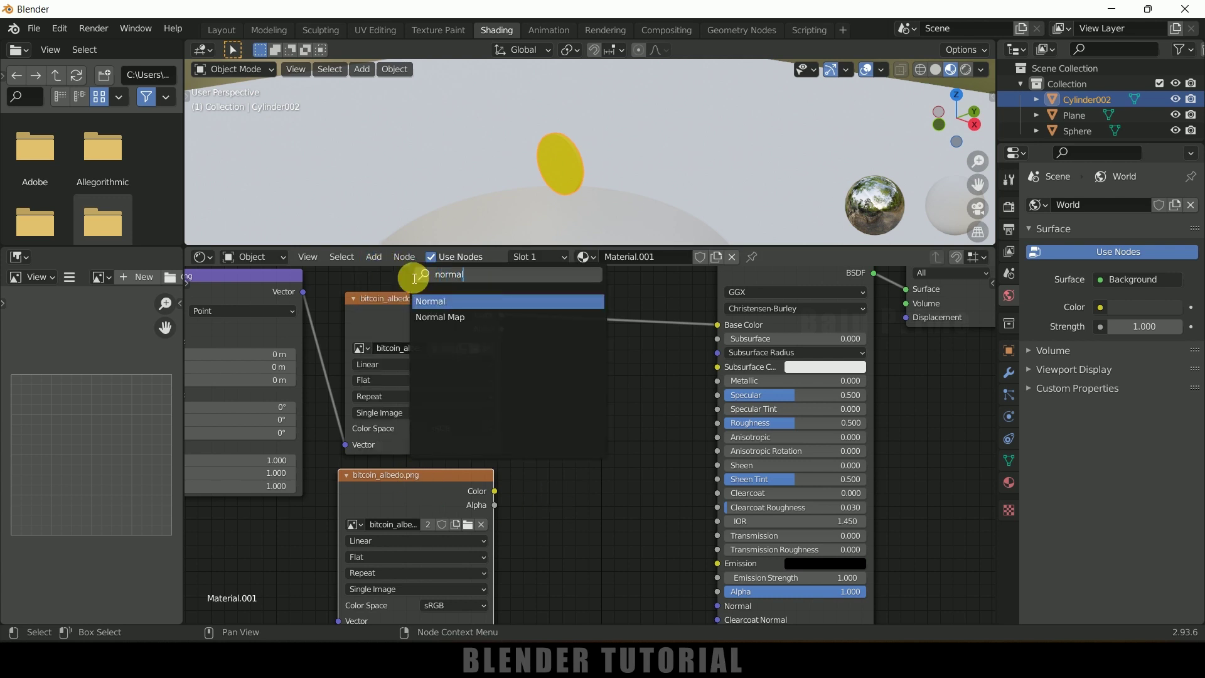
left_click(462, 317)
left_click(645, 581)
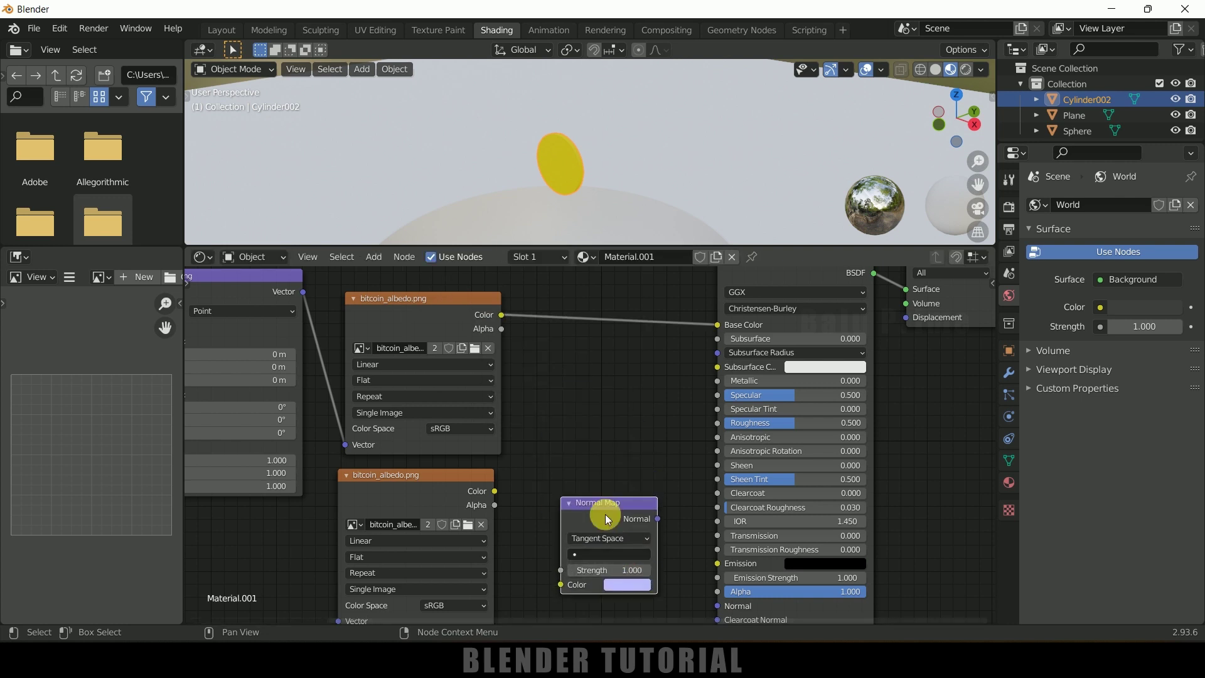
- Load bitcoin_normals.png into the duplicated Image Texture node
middle_click_drag(594, 473, 578, 422)
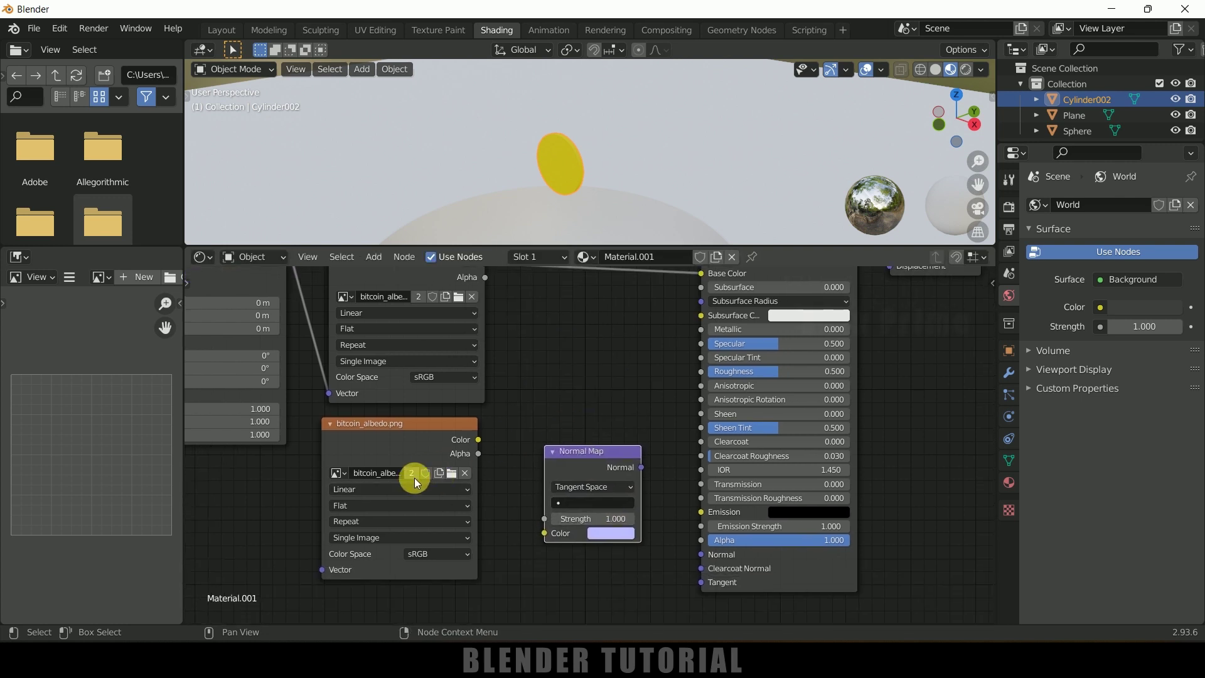
left_click(413, 475)
left_click(451, 474)
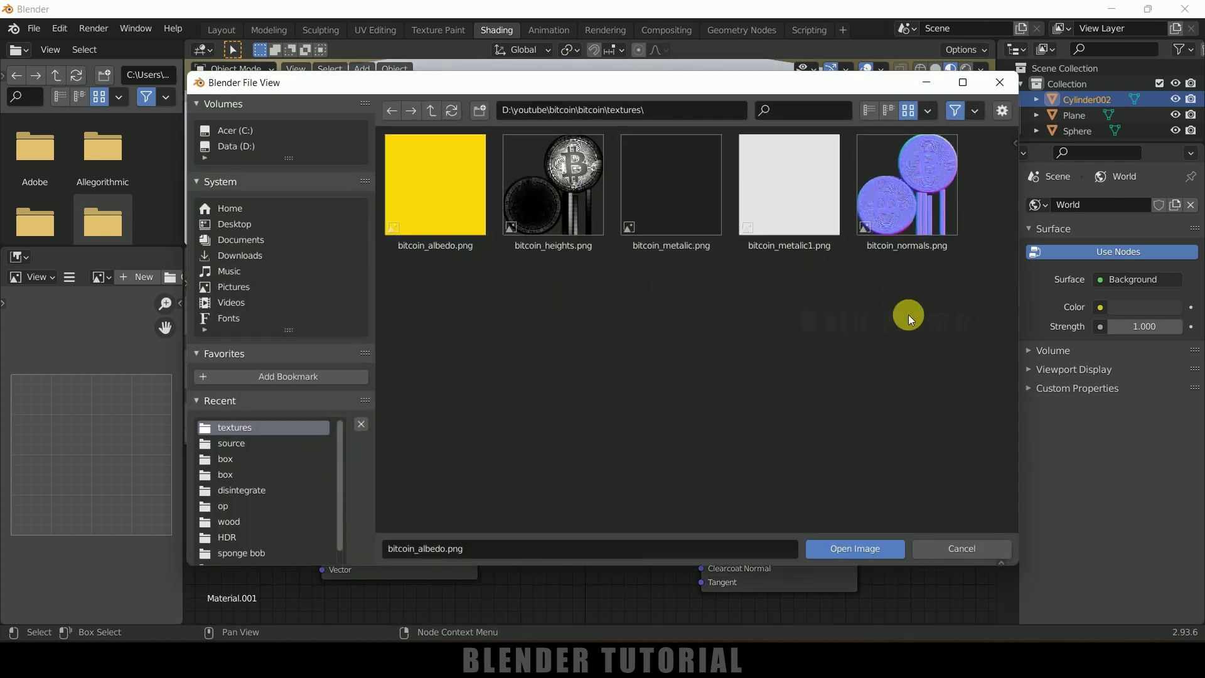
left_click(910, 233)
left_click(871, 556)
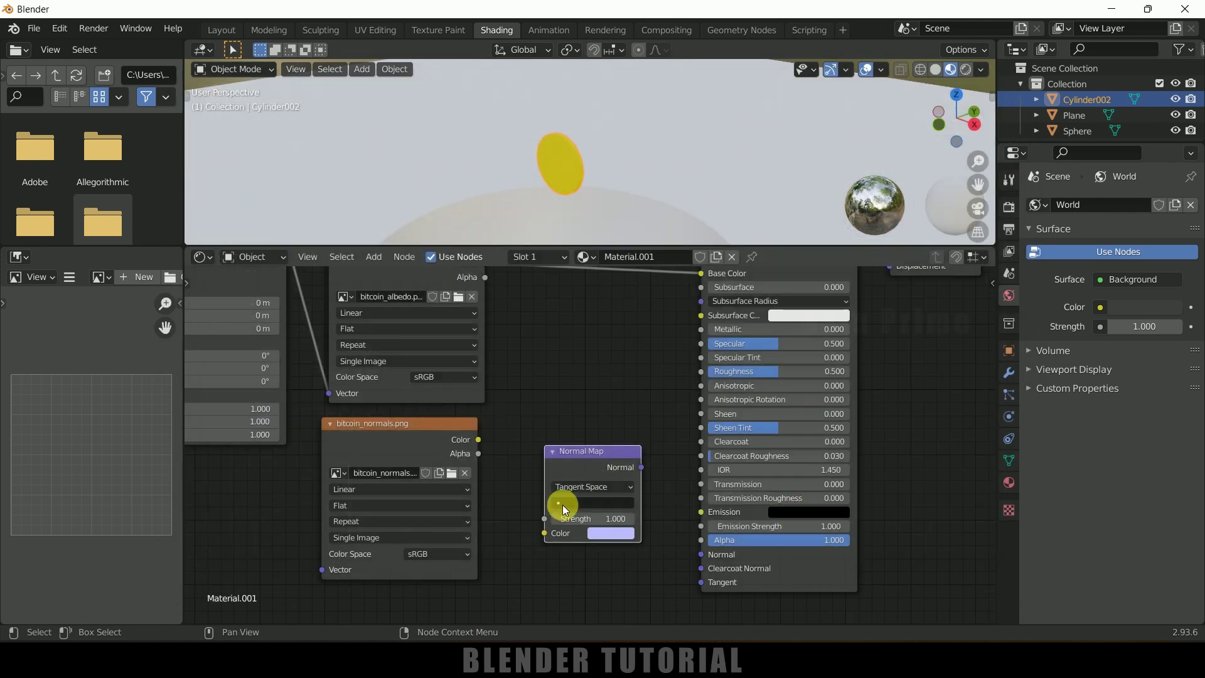
- Connect the normals texture's Color to the Normal Map's Color, and the Normal Map's output to the Principled BSDF's Normal input
left_click_drag(478, 440, 510, 490)
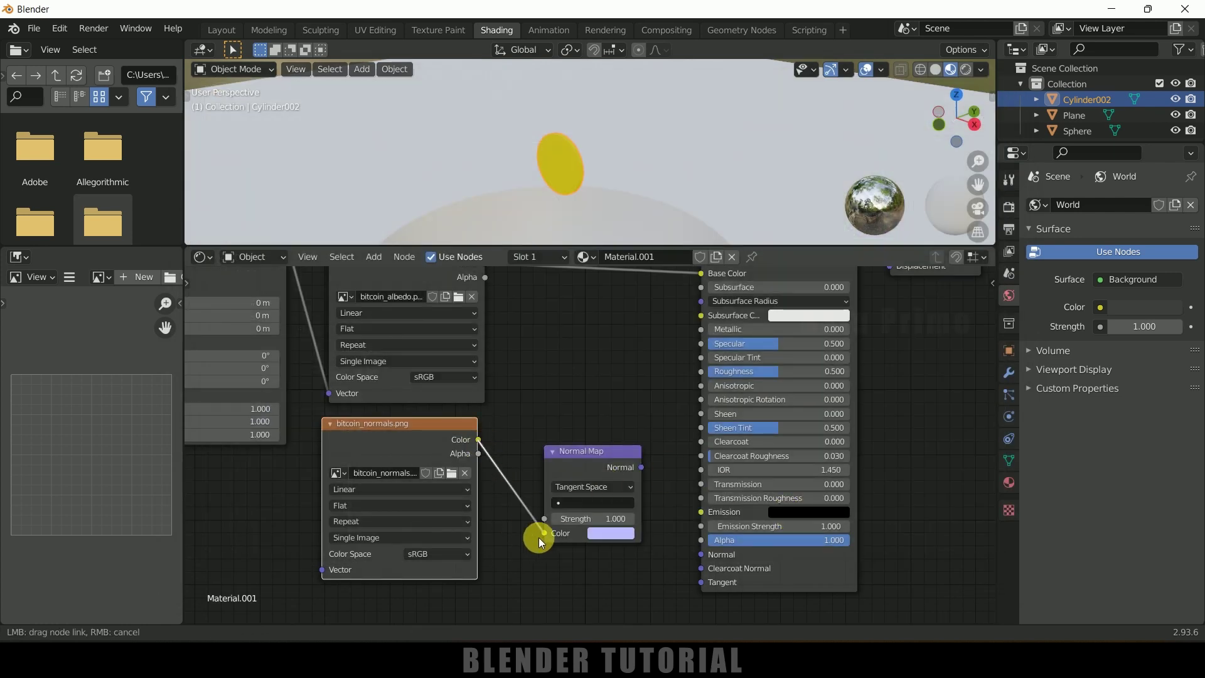
left_click_drag(539, 537, 543, 533)
mouse_move(641, 467)
left_mouse_down()
mouse_move(673, 536)
mouse_move(700, 554)
left_mouse_up()
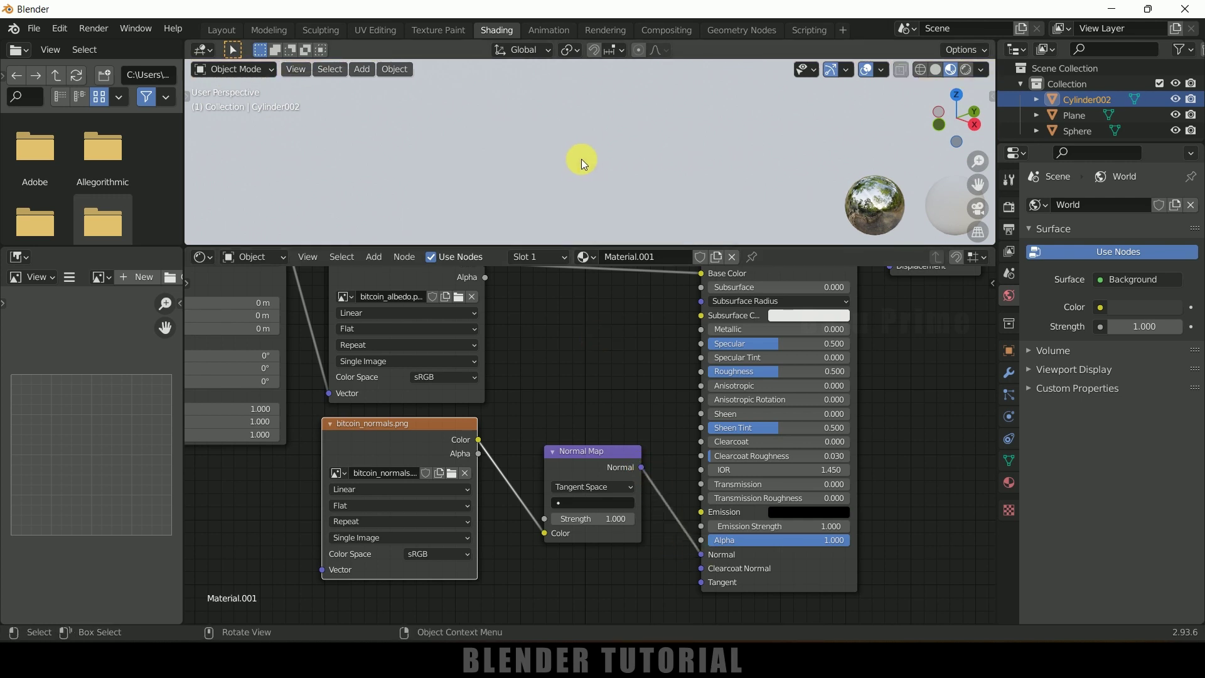
mouse_move(580, 187)
middle_mouse_down()
mouse_move(624, 178)
mouse_move(586, 196)
middle_mouse_up()
- Set the coin material's Metallic to 1.000 and Roughness to 0.025
middle_click_drag(903, 377, 893, 402)
left_click_drag(720, 353, 842, 354)
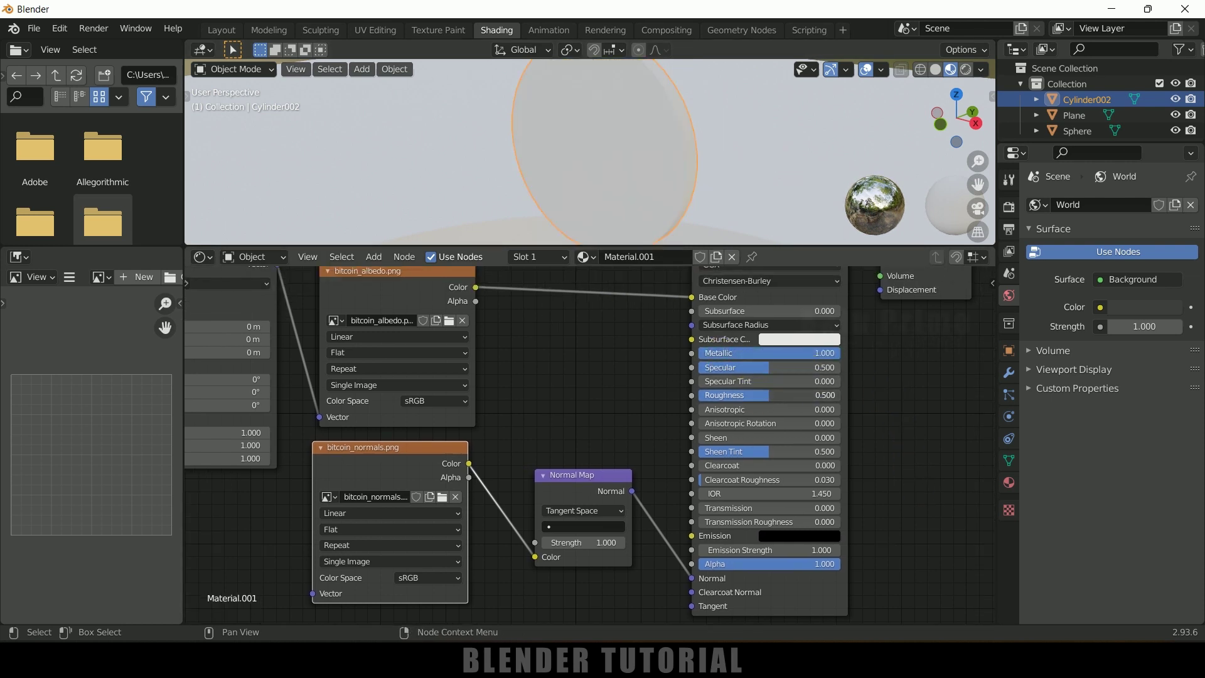
left_click_drag(728, 395, 756, 403)
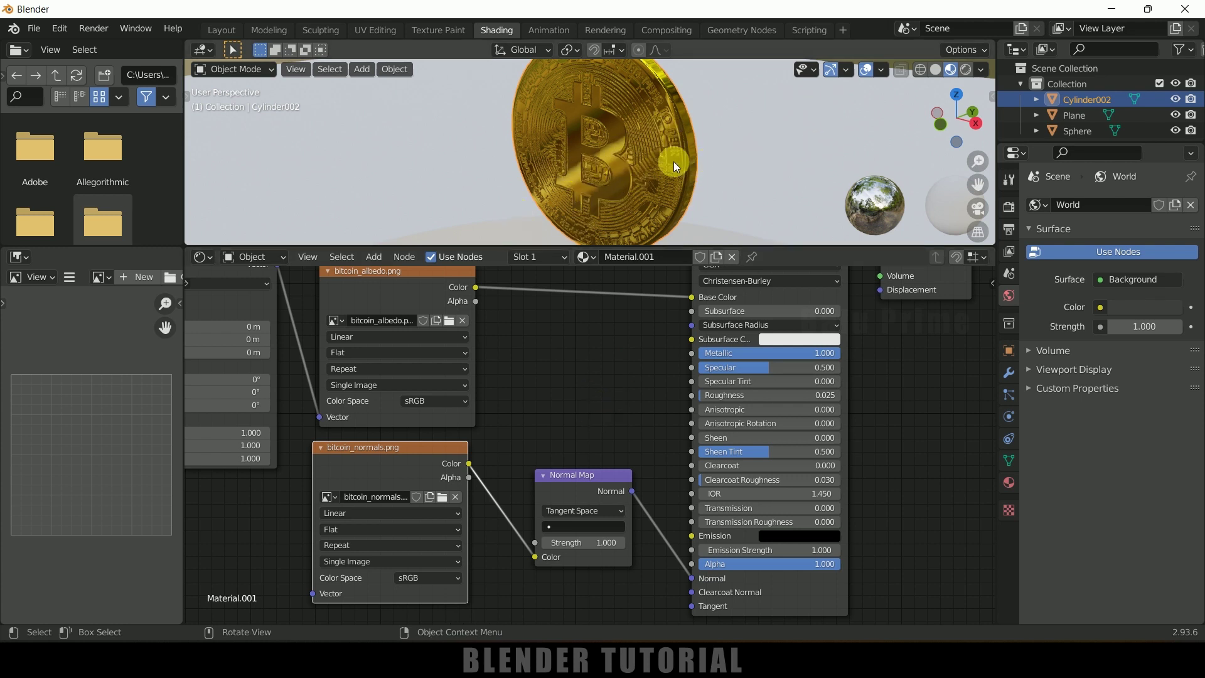
- Return to the Layout workspace and display the scene in solid shading
left_click(224, 31)
middle_click_drag(665, 333, 628, 295)
left_click(936, 70)
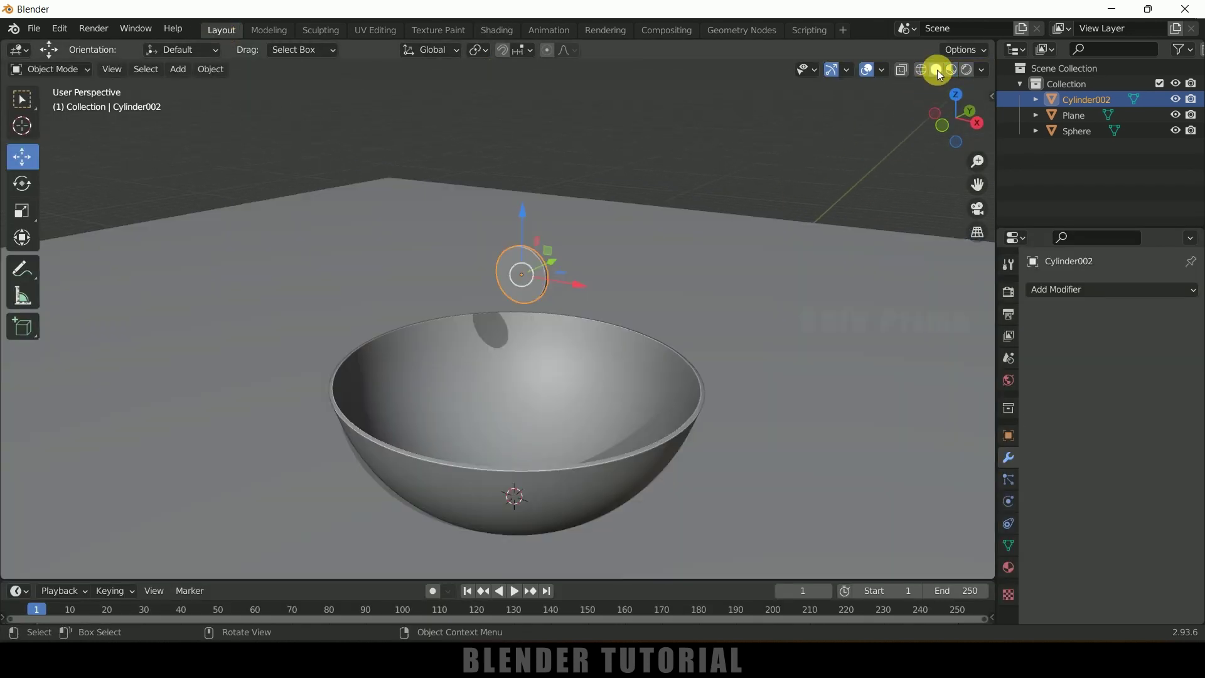
middle_click_drag(788, 300, 751, 142)
- Add an Array modifier to the coin
left_click(545, 285)
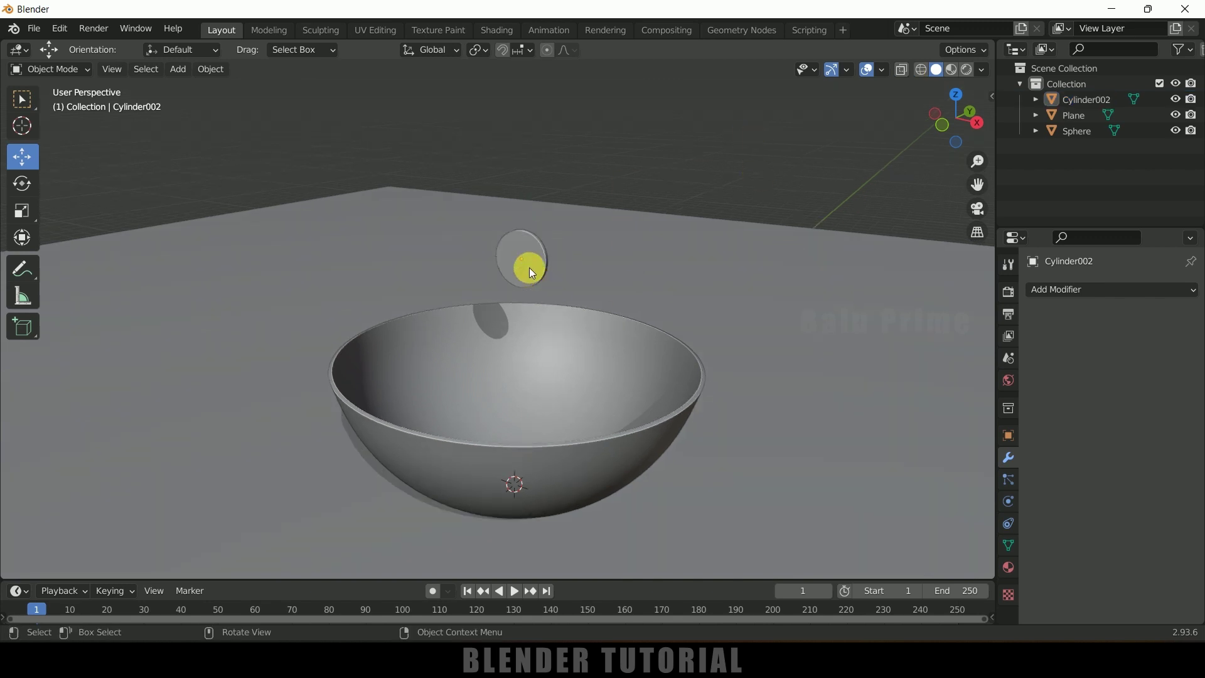
left_click(529, 267)
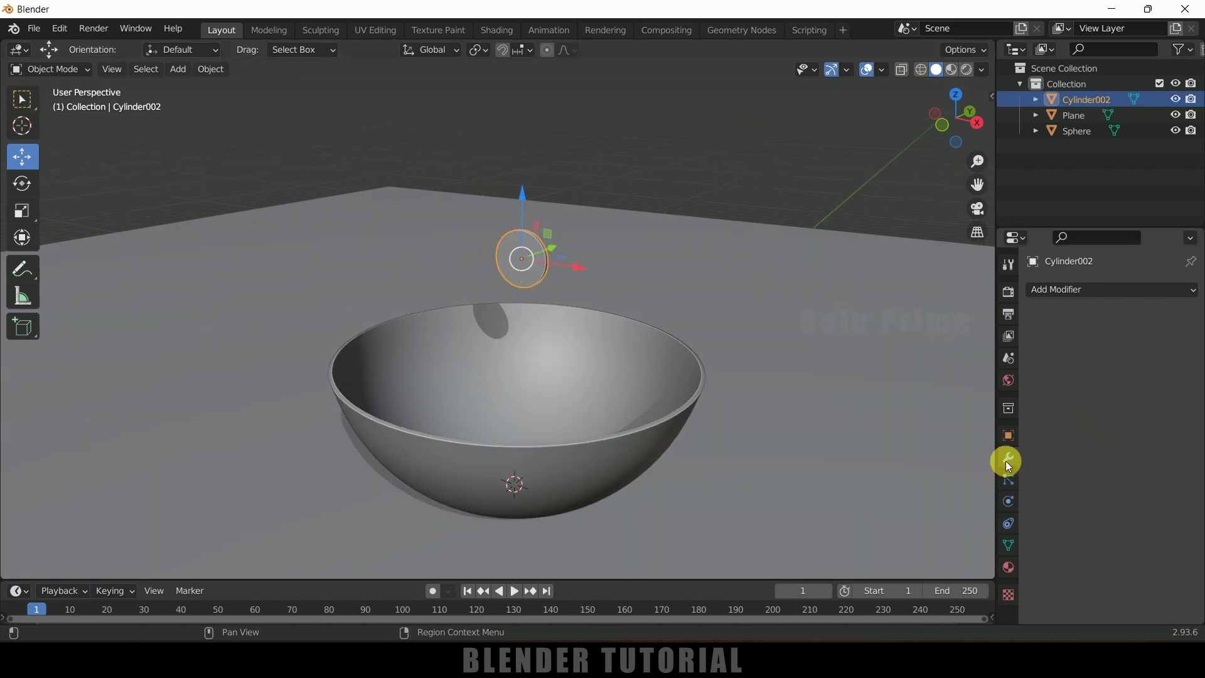
left_click(1077, 291)
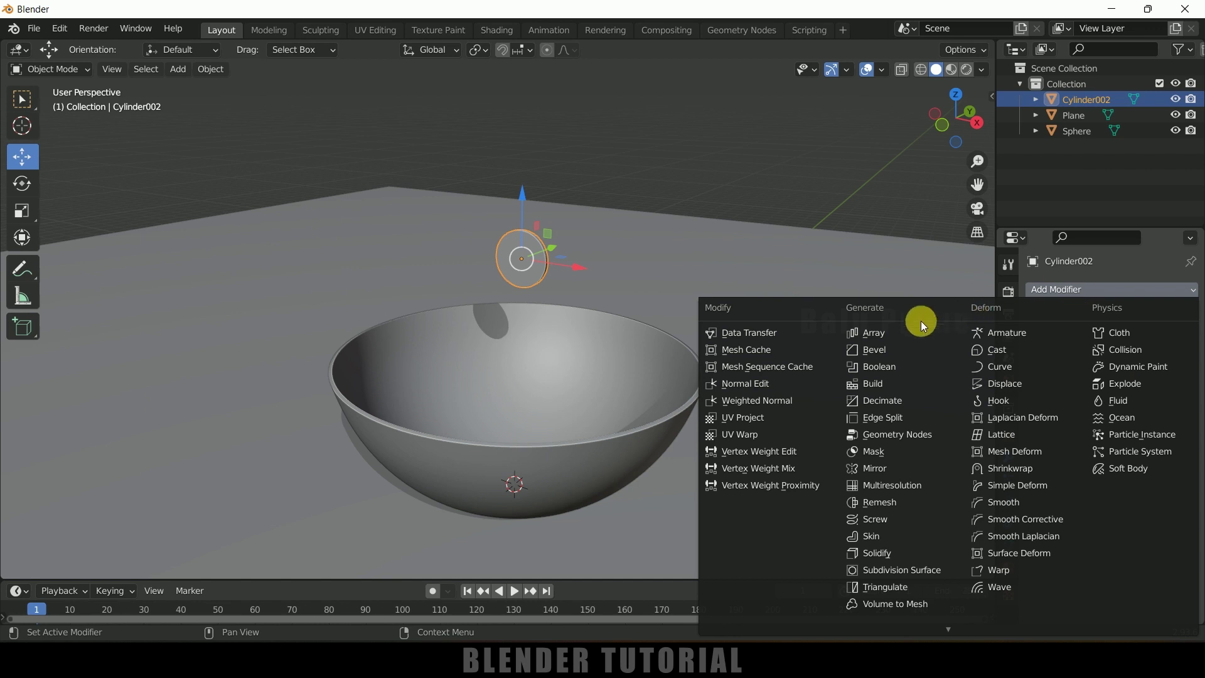
left_click(894, 331)
middle_click_drag(894, 329, 873, 385)
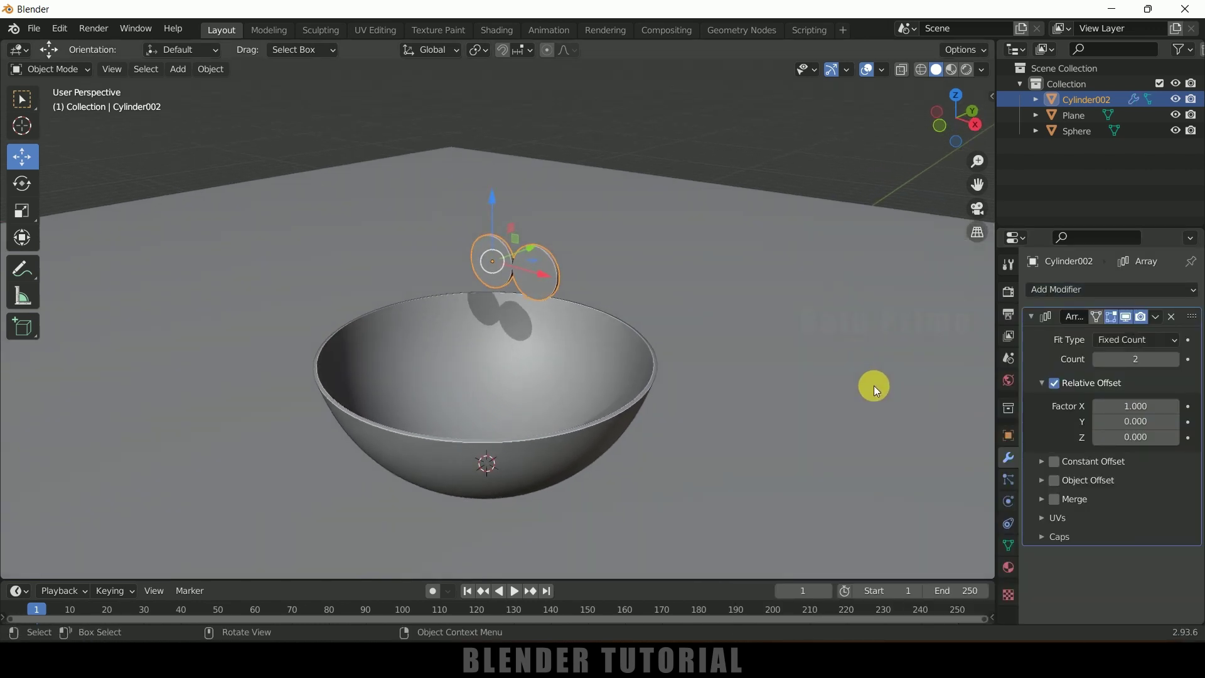
scroll(922, 408, "up", 2)
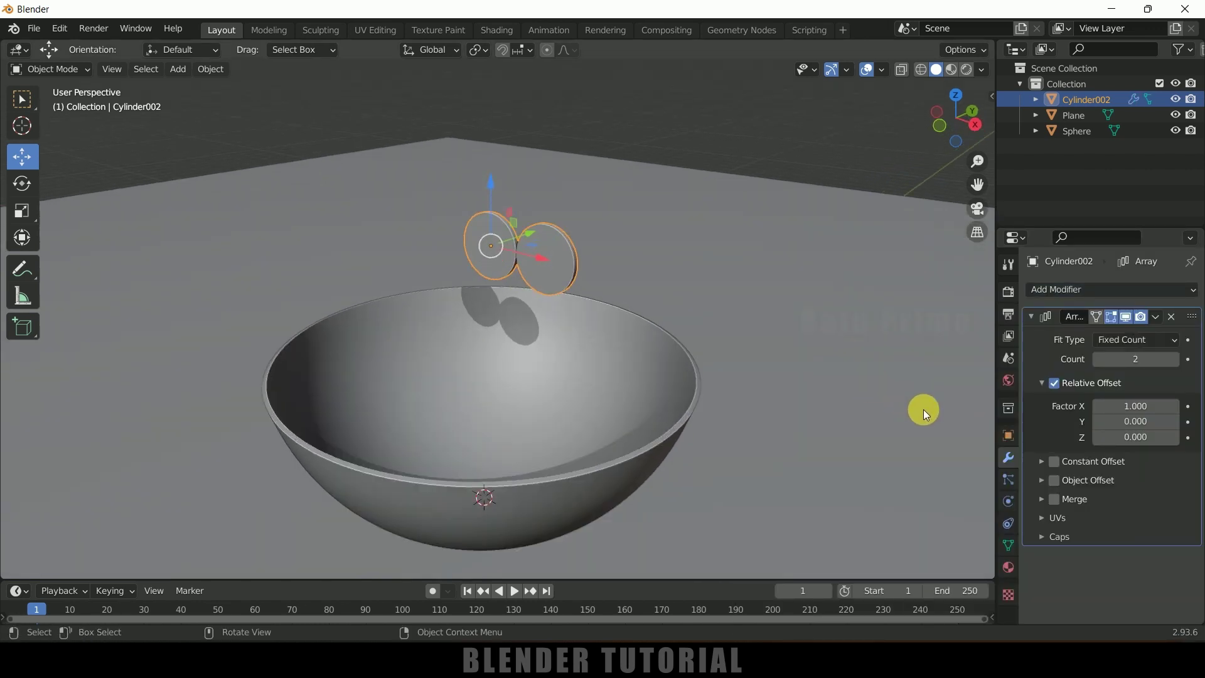
- Set the coin array's count to 3 and its relative X offset factor to 1.3
left_click(1149, 363)
type("3")
key("Return")
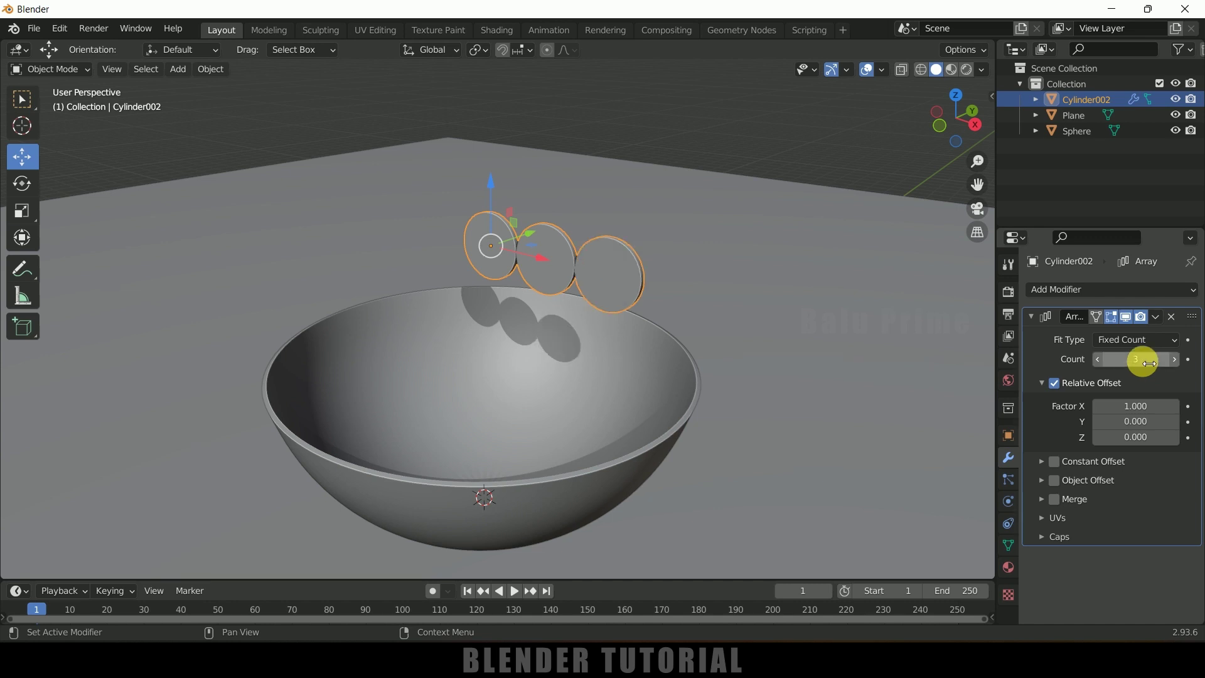
left_click(1136, 406)
type("1.5")
key("Return")
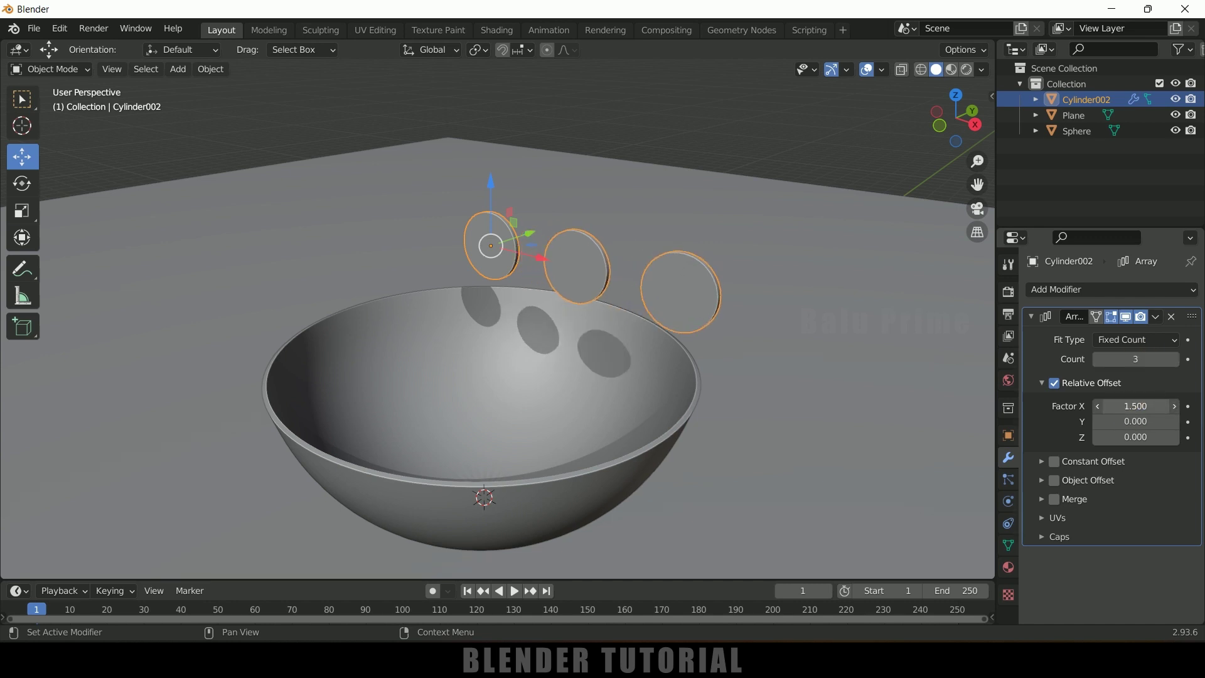
left_click(1136, 406)
type("1.3")
key("Return")
middle_click_drag(891, 454, 974, 284)
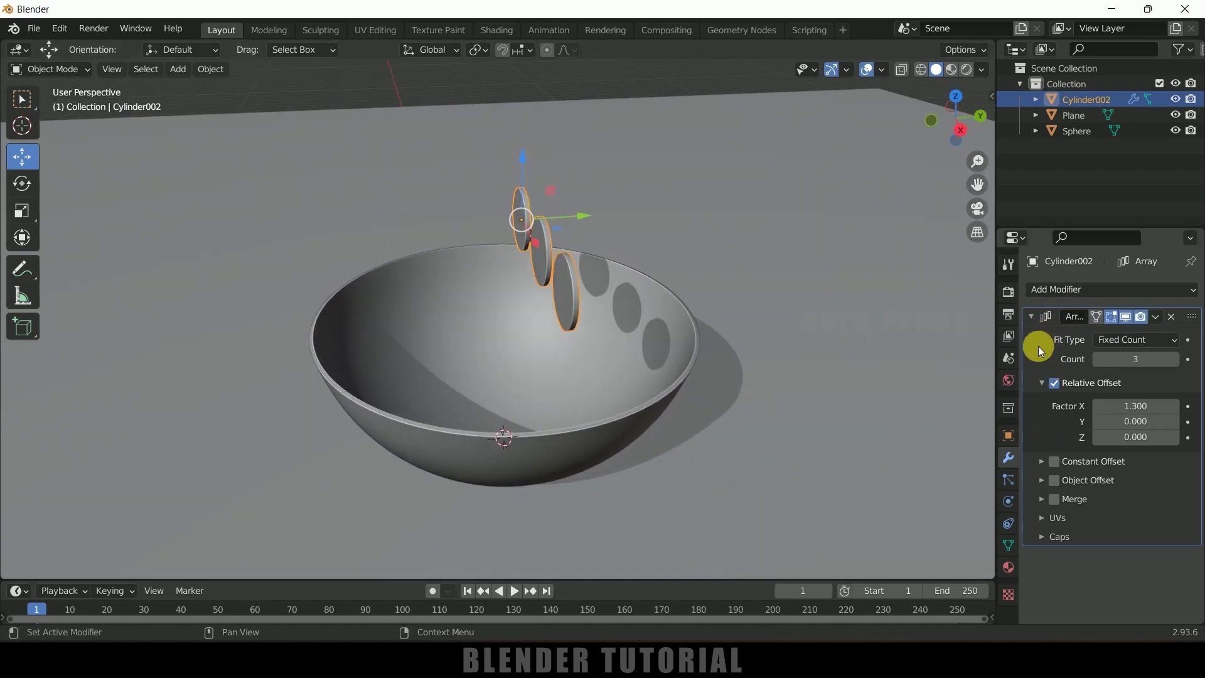
- Duplicate the coin's Array modifier and set the copy's relative offset factors to 0 in X and 1.3 in Y
left_click(1156, 317)
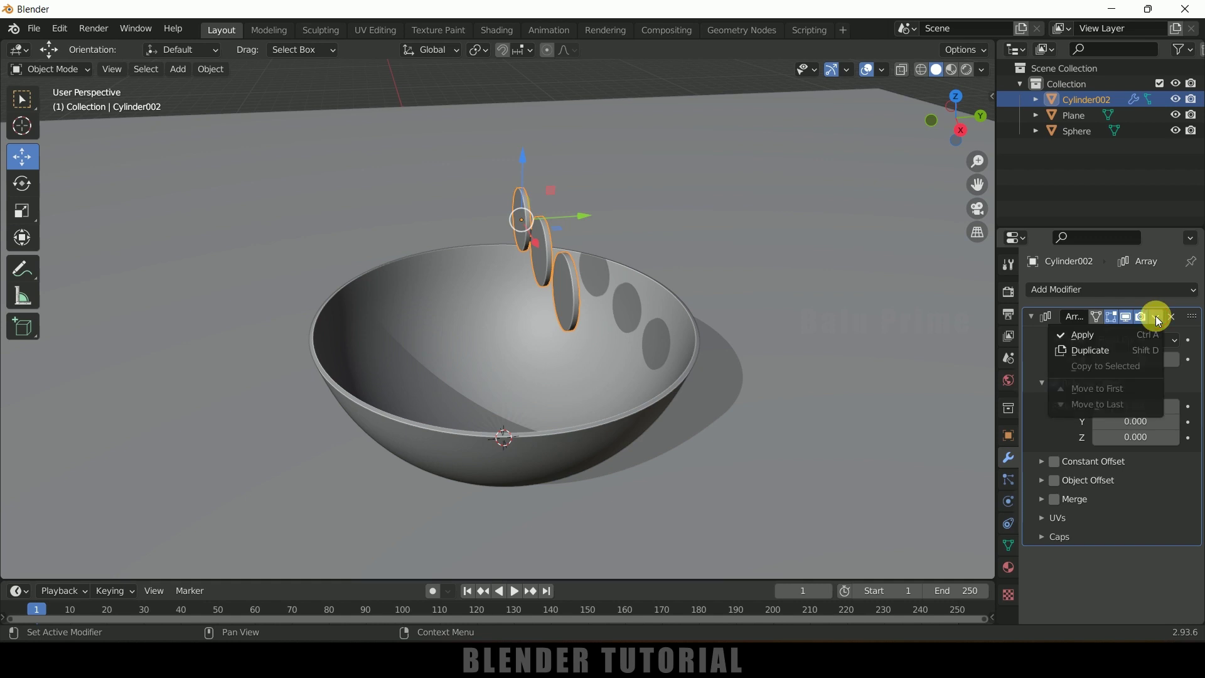
left_click(1085, 347)
scroll(1092, 496, "down", 6)
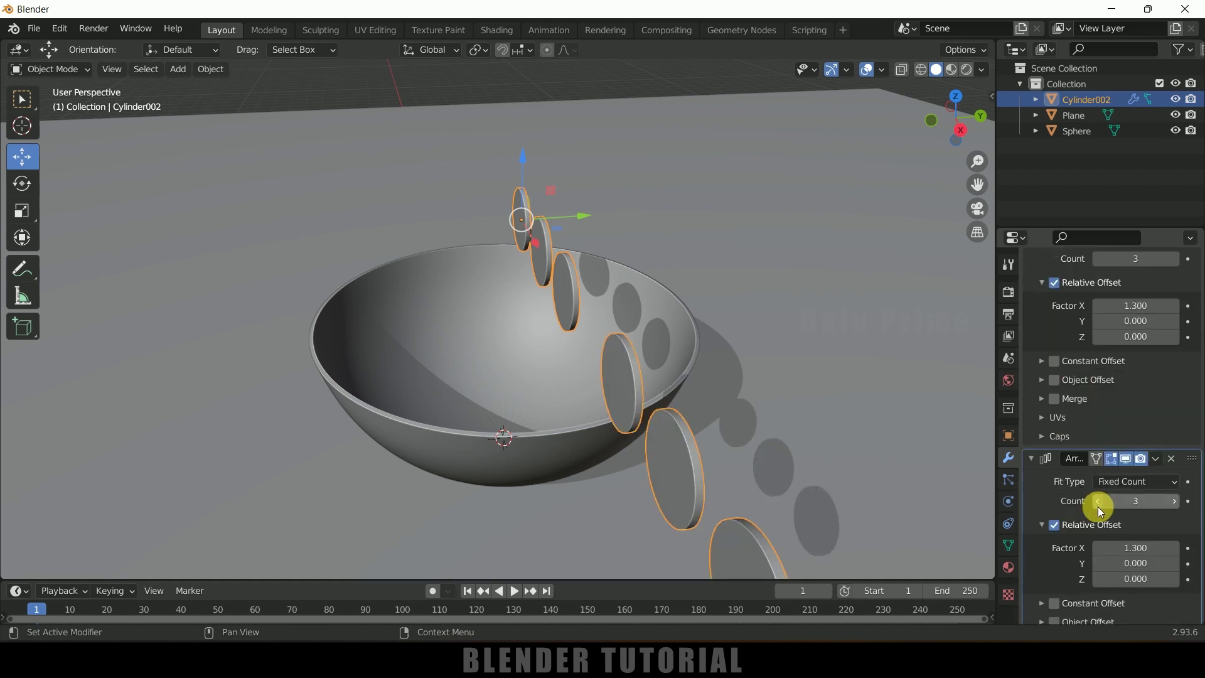
left_click(1133, 501)
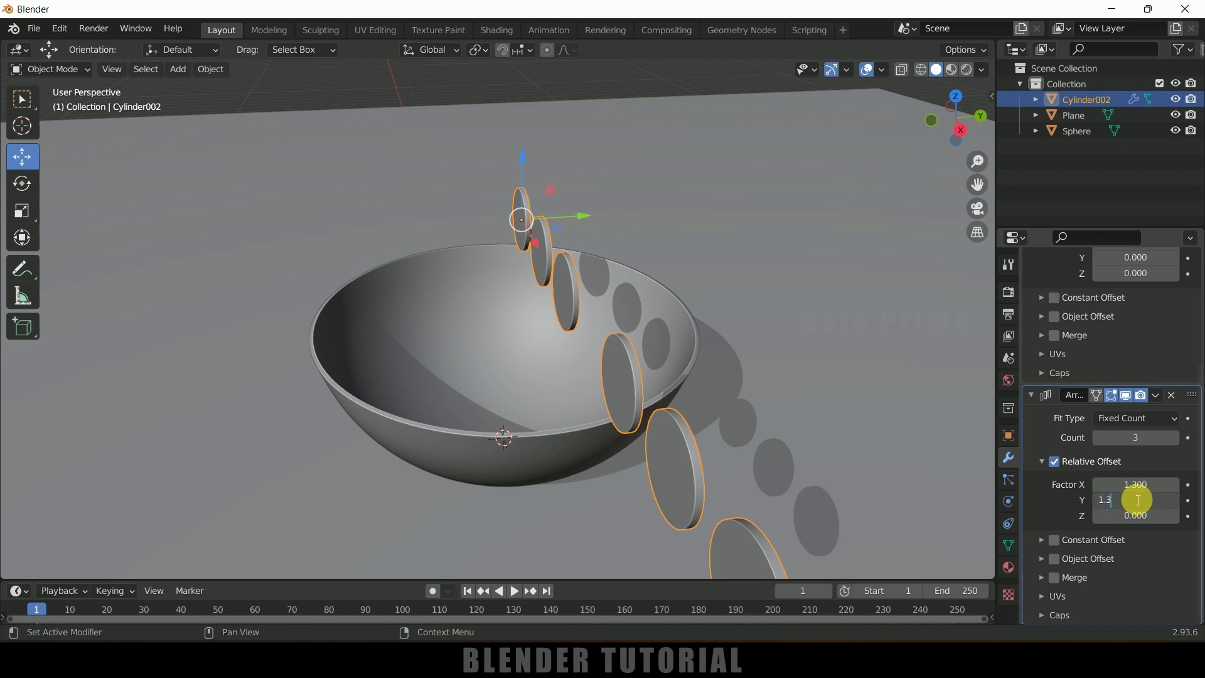
type("1.3")
key("Return")
left_click(1143, 488)
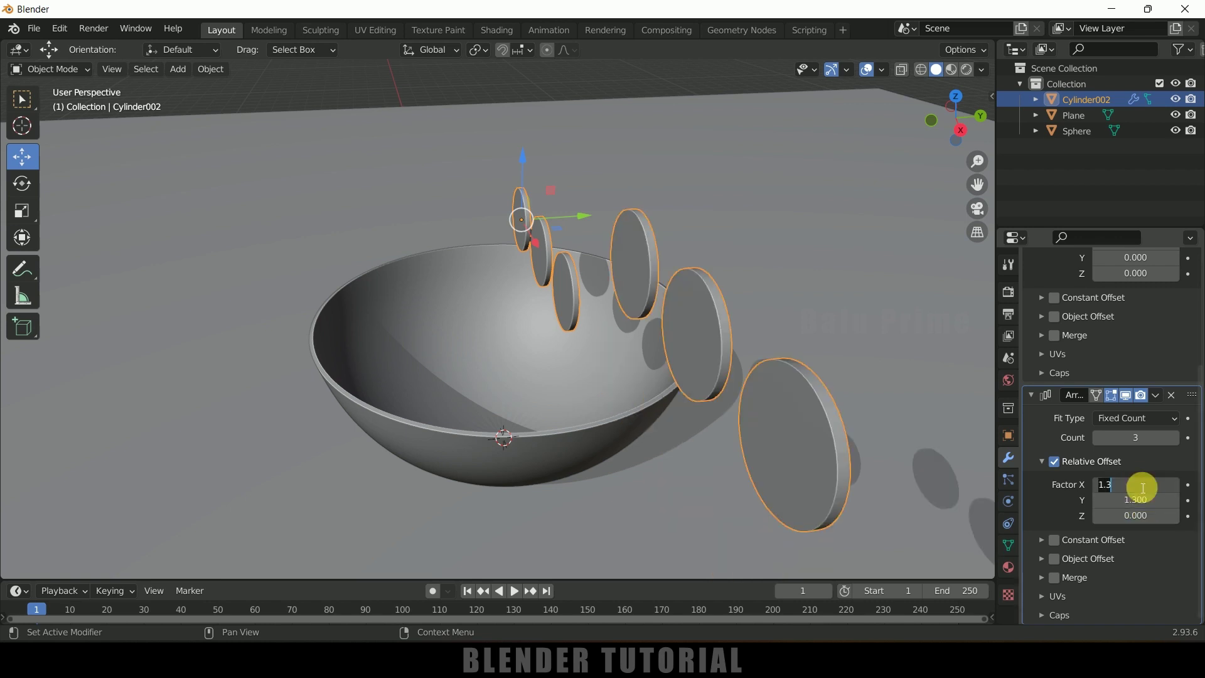
type("0")
key("Return")
middle_click_drag(810, 267, 694, 216)
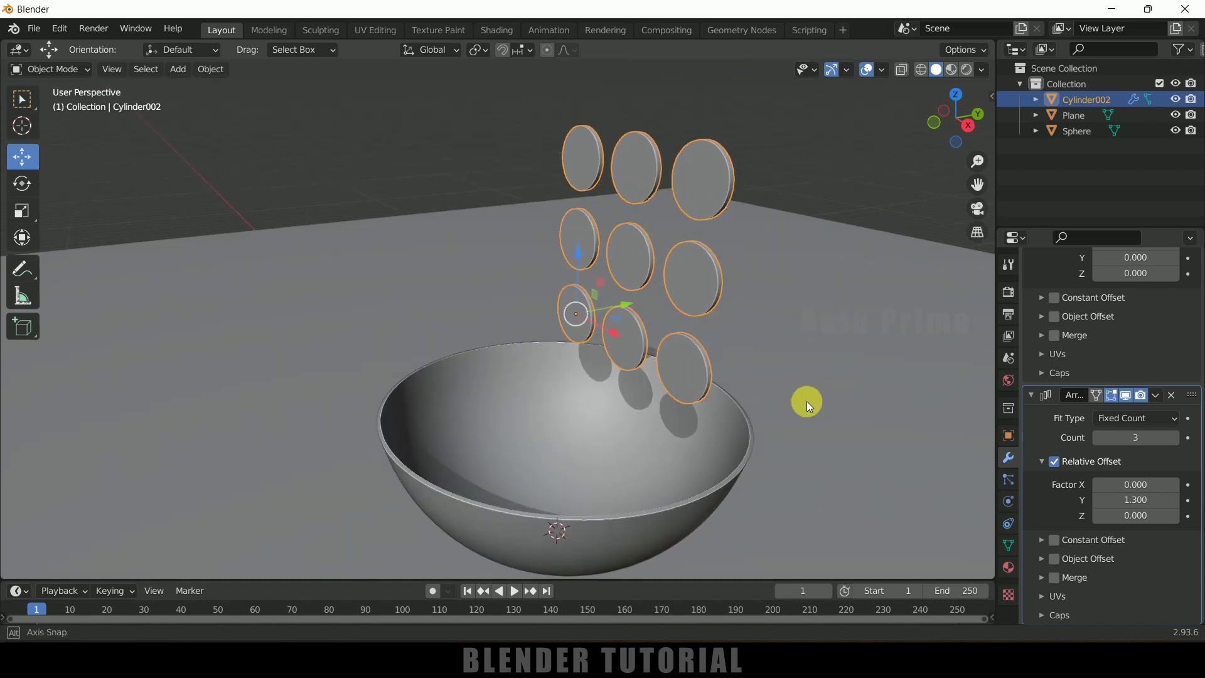
- Set the second coin array's count to 10
middle_click_drag(811, 398, 796, 403)
left_click(1134, 437)
type("8")
key("Return")
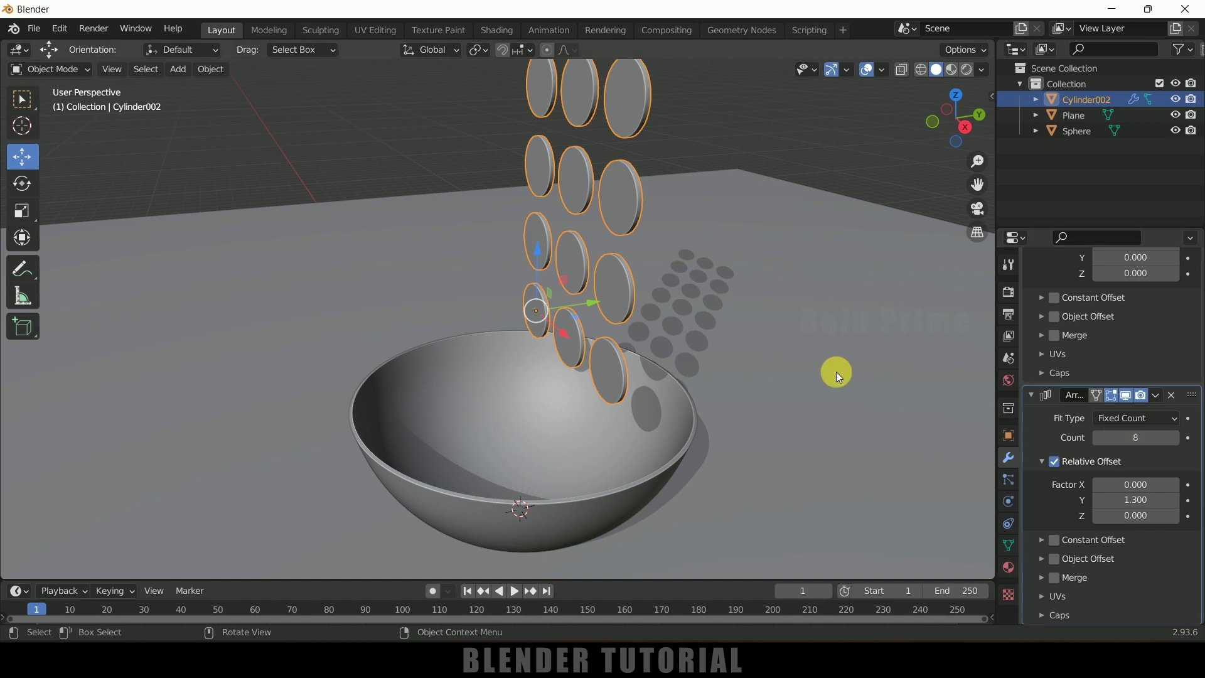
scroll(836, 373, "down", 4)
left_click(1151, 439)
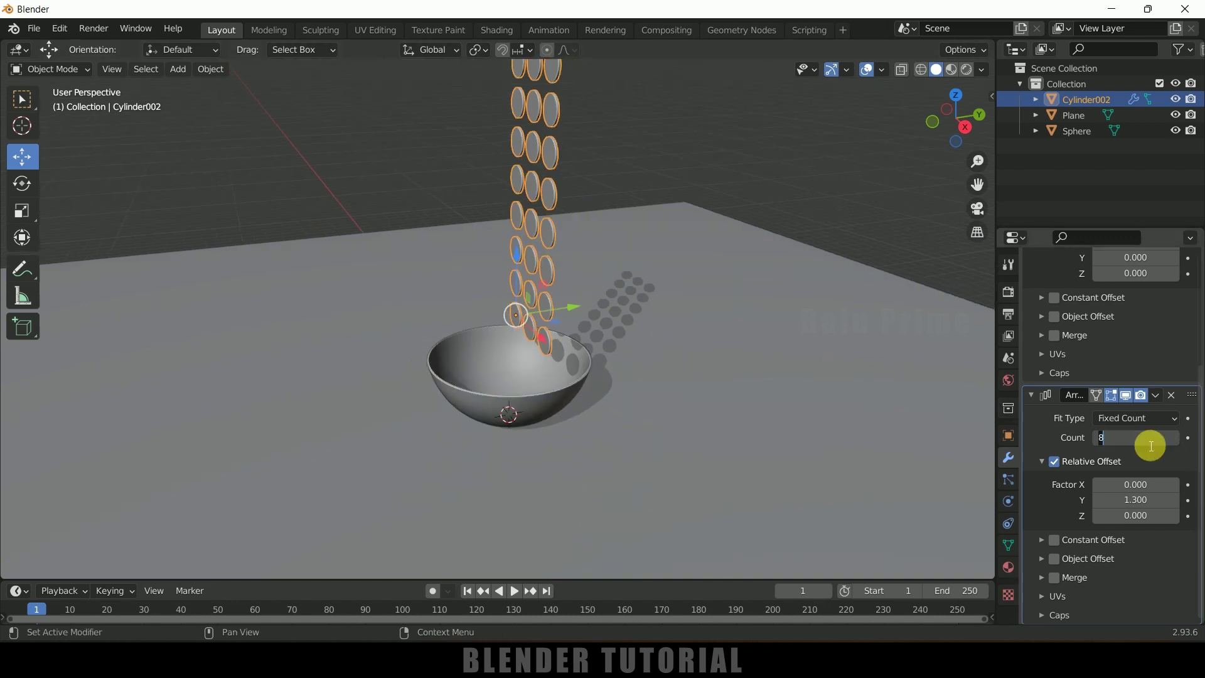
type("10")
key("Return")
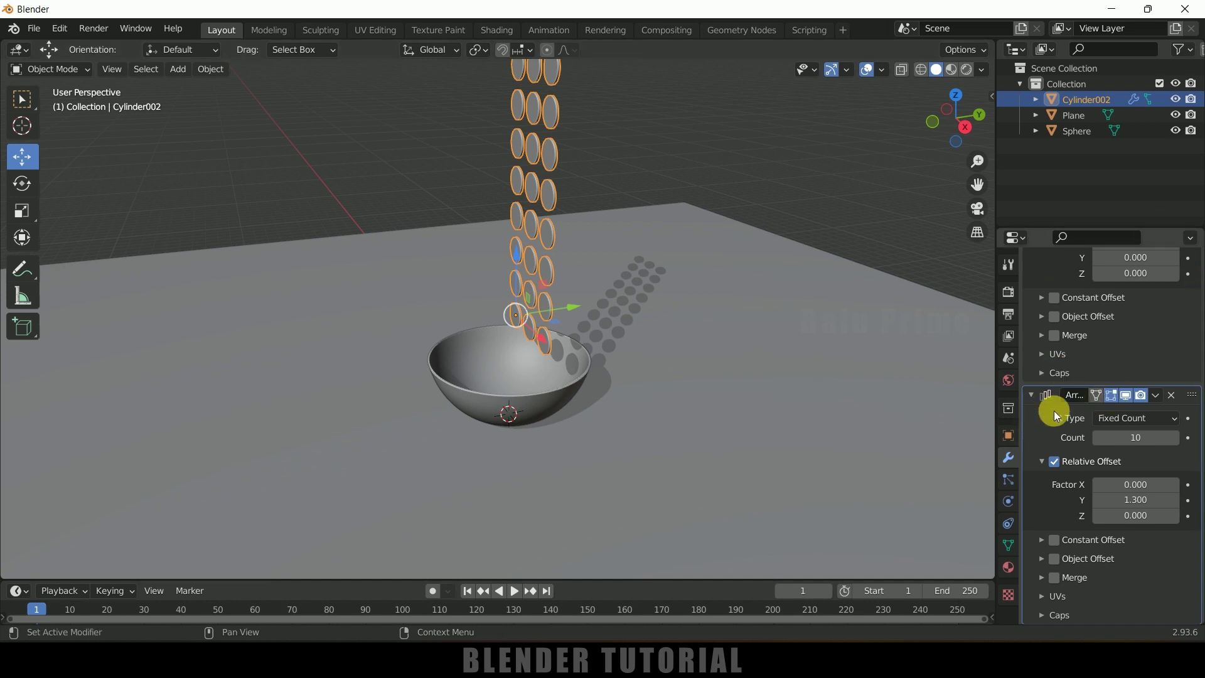
- Duplicate the second Array modifier and set the copy's relative Y offset factor to 0
left_click(1158, 396)
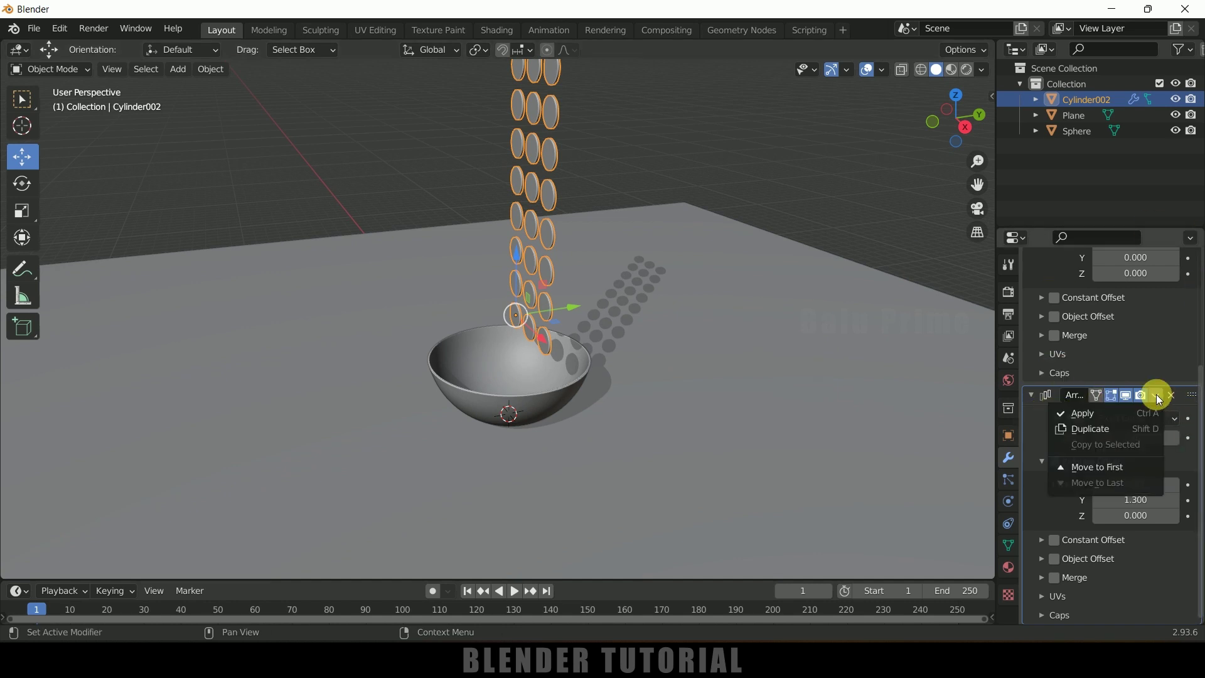
left_click(1106, 431)
scroll(1069, 494, "up", 4)
scroll(1064, 510, "down", 4)
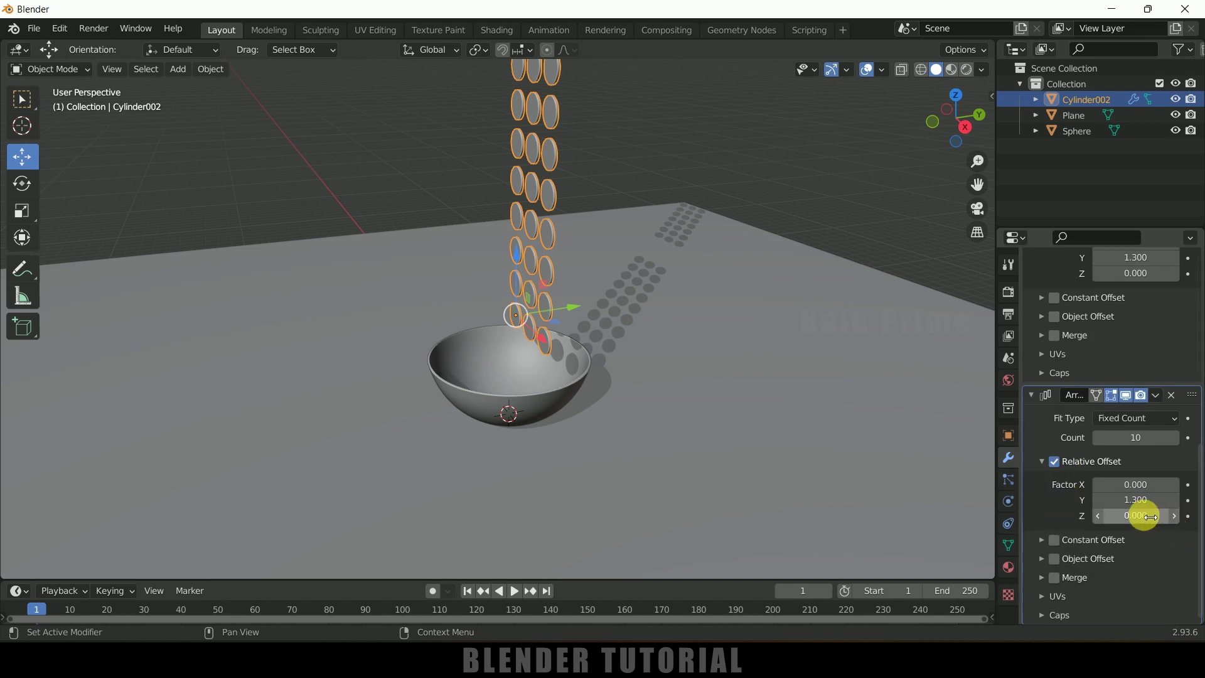
type("0")
key("Return")
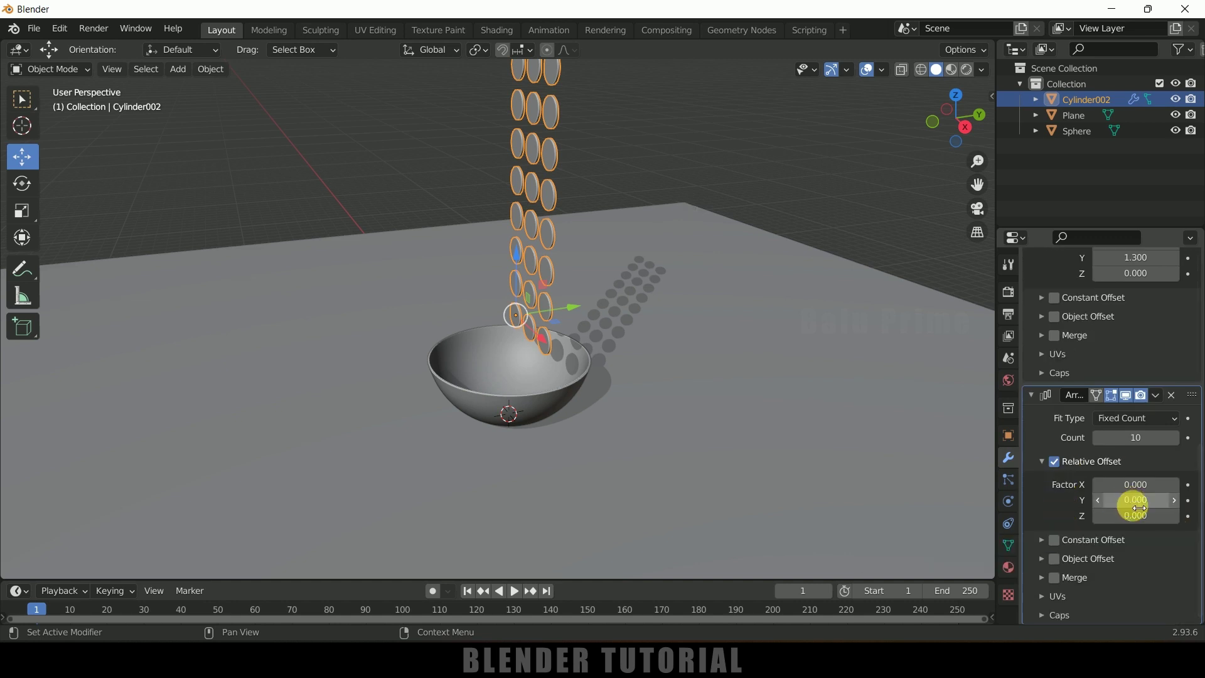
- Set the third coin array's relative Z offset factor to 8.9 and its count to 3
left_click(1139, 517)
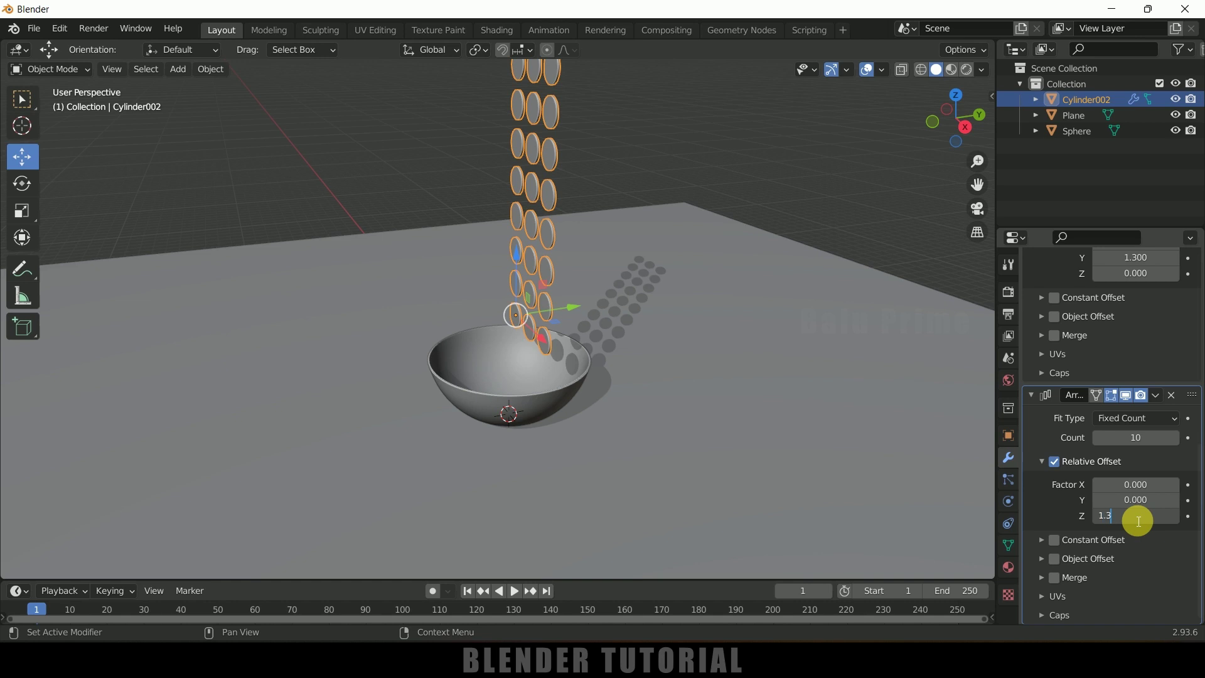
key("Return")
mouse_move(1150, 524)
left_mouse_down()
mouse_move(1199, 524)
mouse_move(1149, 515)
mouse_move(1186, 516)
mouse_move(1167, 515)
left_mouse_up()
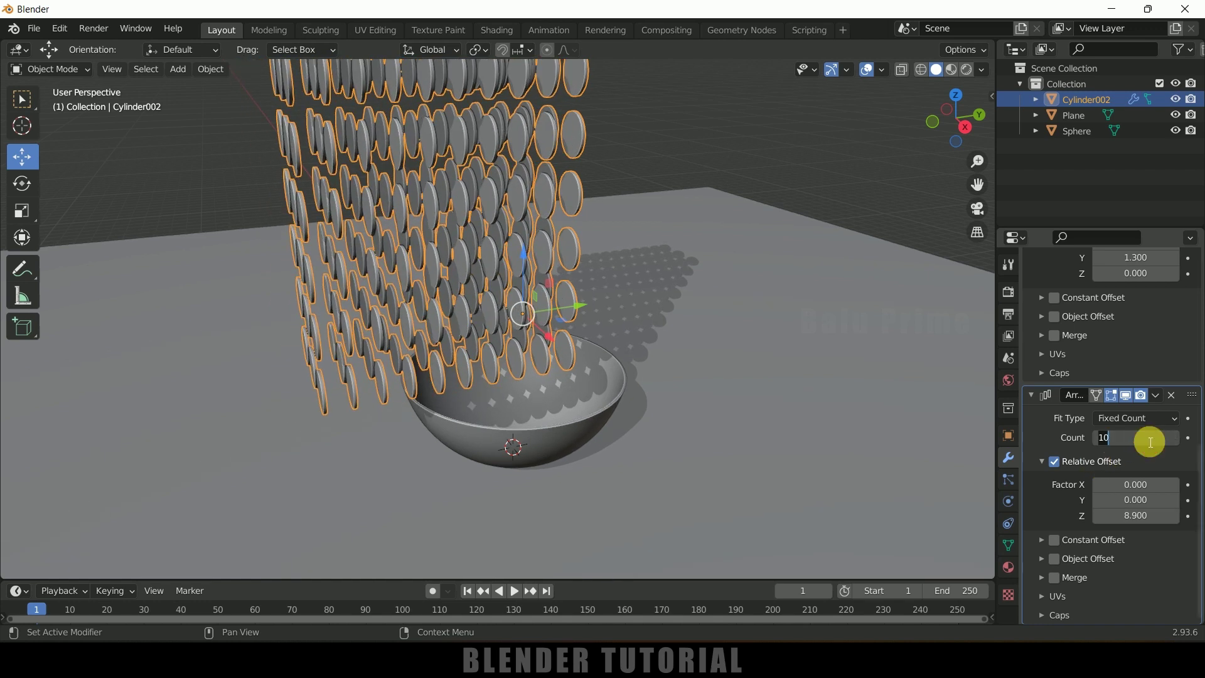
type("3")
key("Return")
middle_click_drag(699, 300, 767, 304)
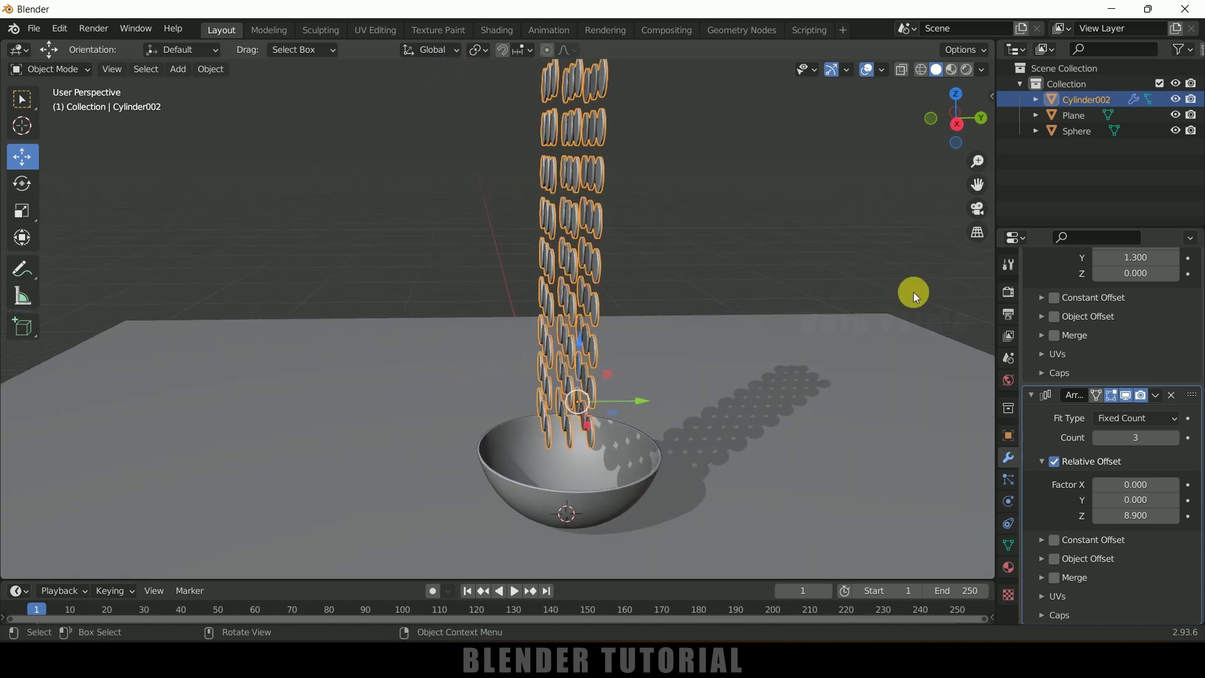
- Apply all three Array modifiers on the coin, starting with the first one
scroll(1111, 450, "up", 12)
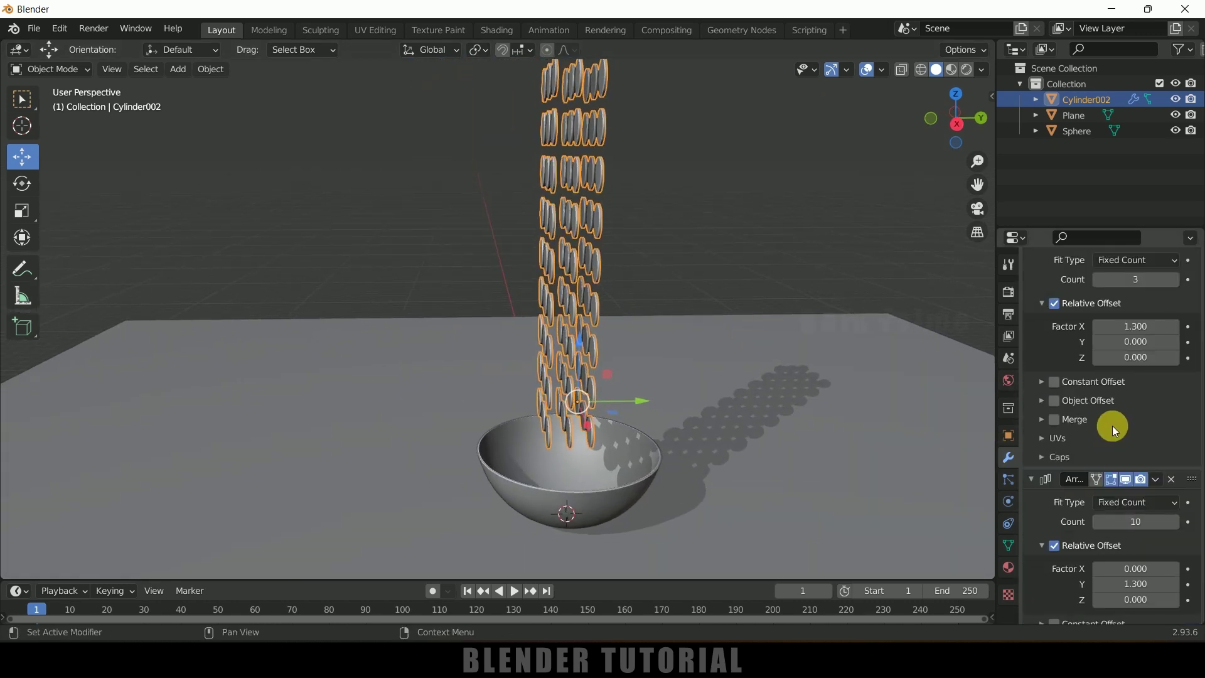
left_click(1155, 317)
left_click(1102, 332)
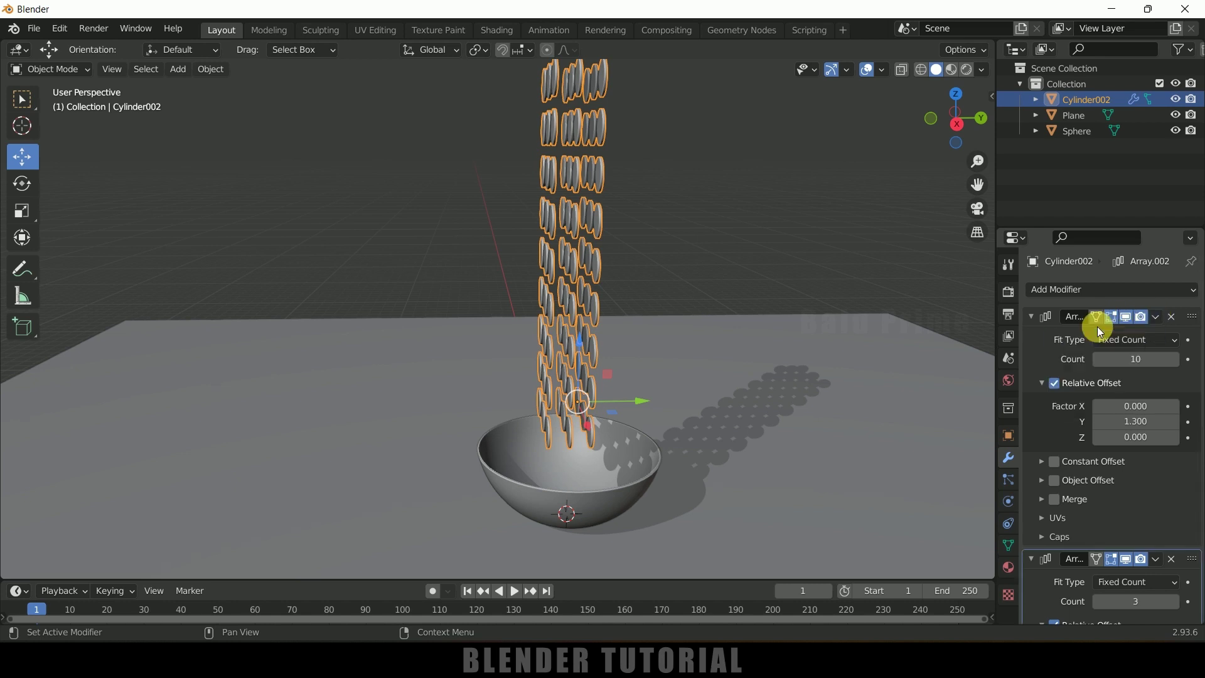
left_click(1155, 316)
left_click(1125, 339)
left_click(1158, 319)
left_click(1096, 340)
- Move the block of coins off to one side of the bowl, keeping it above the floor
left_click(586, 231)
left_click(585, 229)
mouse_move(648, 405)
left_mouse_down()
mouse_move(451, 387)
mouse_move(646, 413)
left_mouse_up()
middle_click_drag(680, 454, 778, 460)
scroll(590, 330, "down", 2)
middle_click_drag(590, 330, 661, 396)
scroll(702, 420, "down", 2)
key("g")
left_click(566, 353)
key("g")
left_click(590, 296)
middle_click_drag(590, 296, 773, 292)
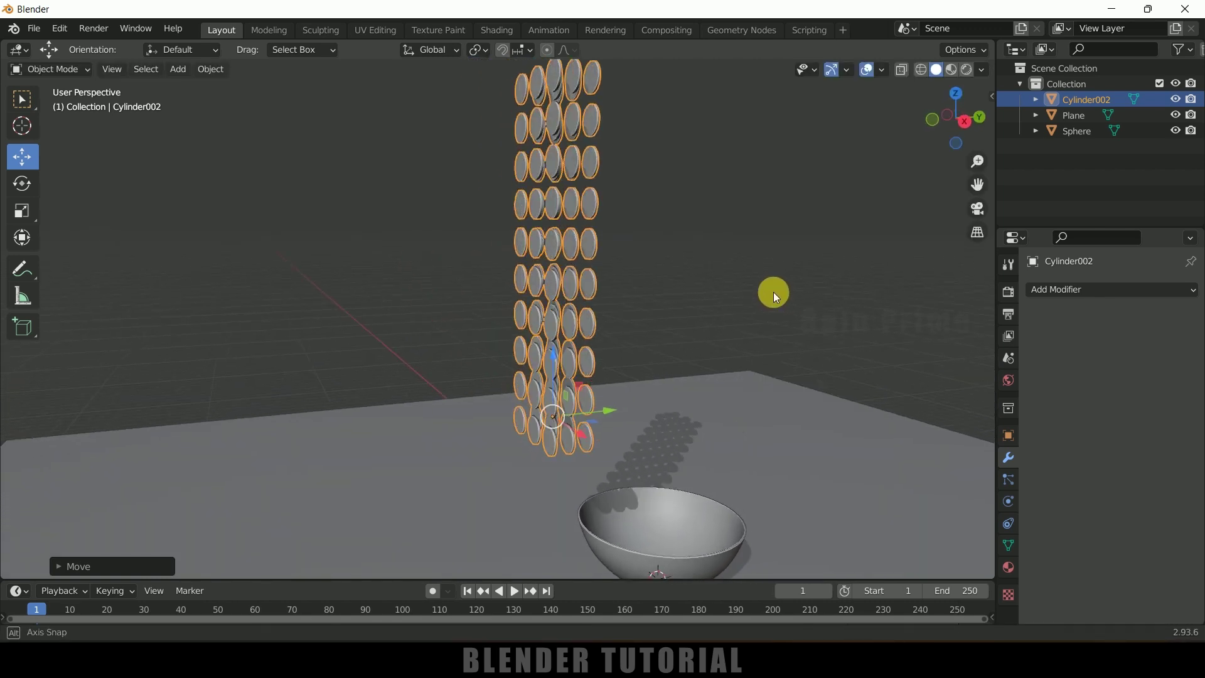
- Separate the whole coin mesh by loose parts into individual coin objects and return to Object Mode
key("Tab")
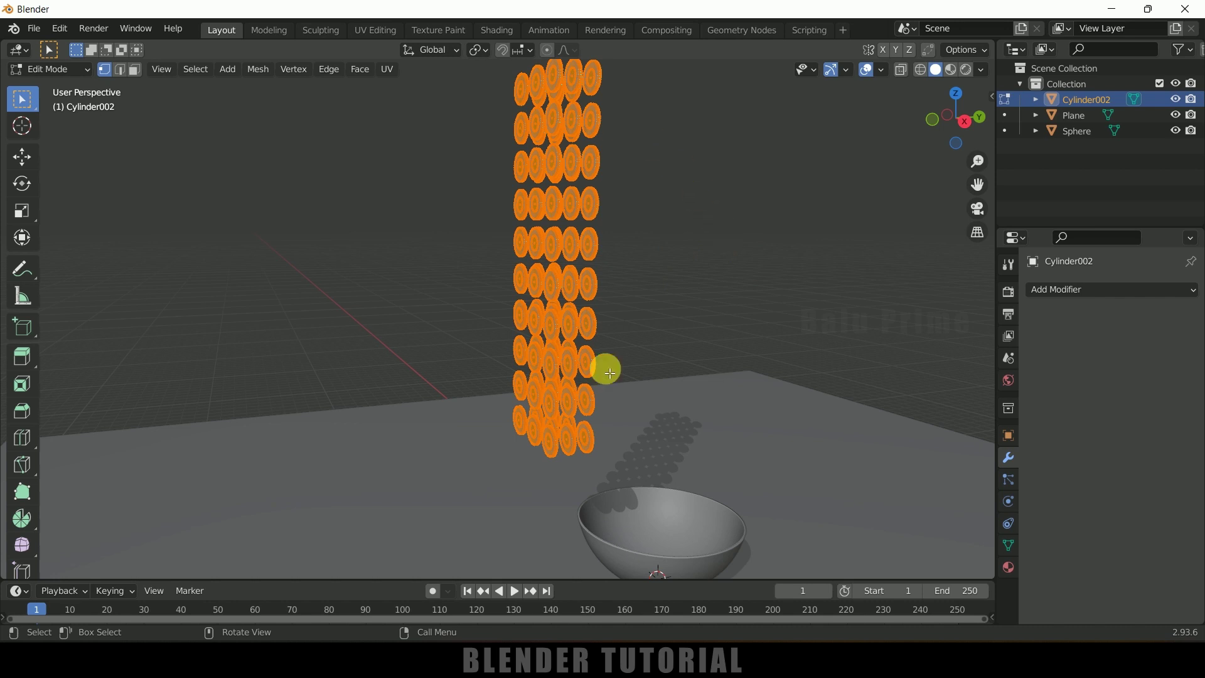
key("alt+a")
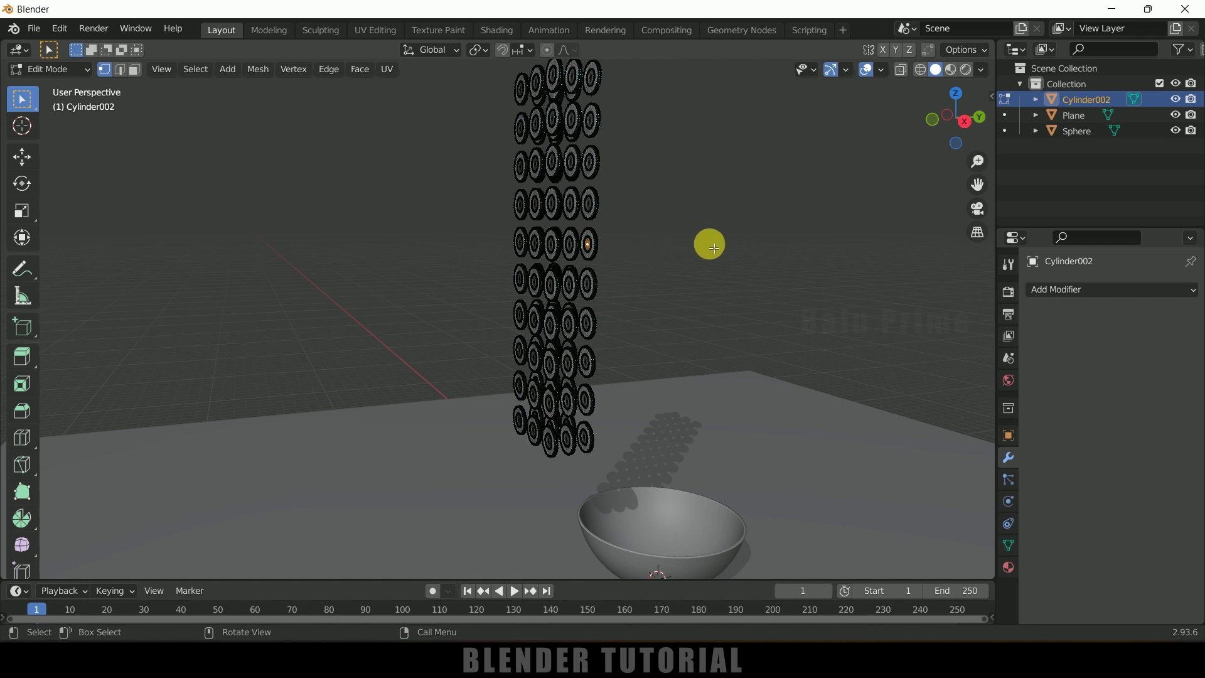
left_click(600, 253)
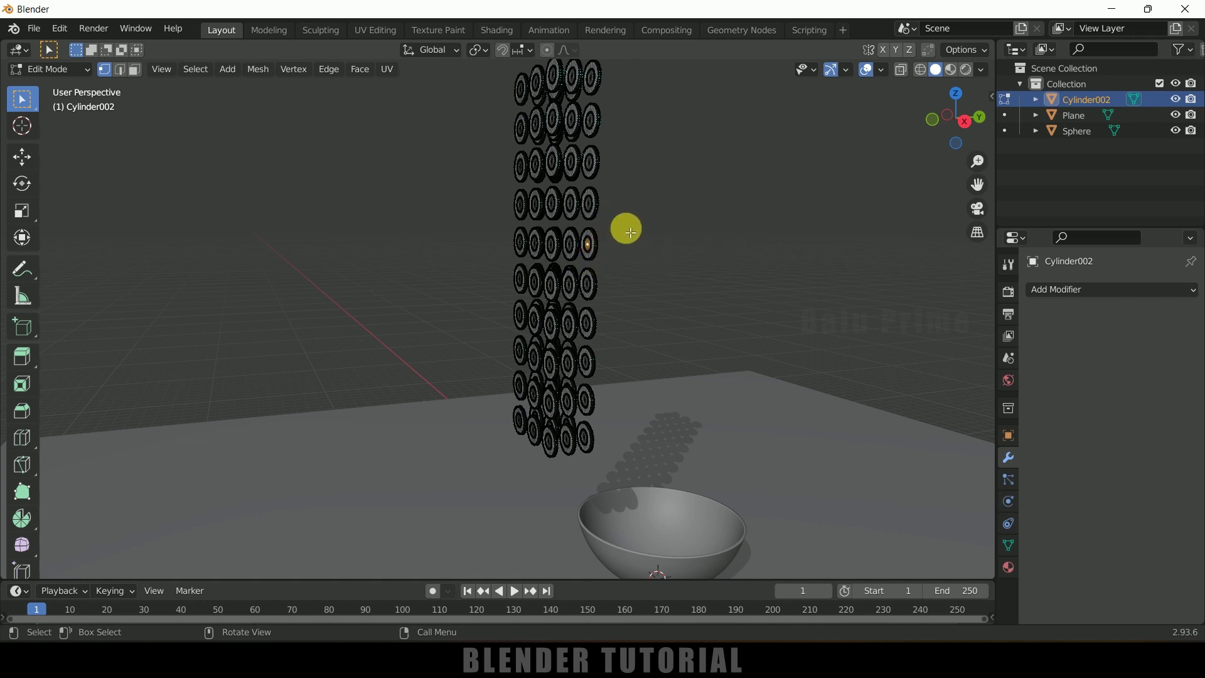
key("a")
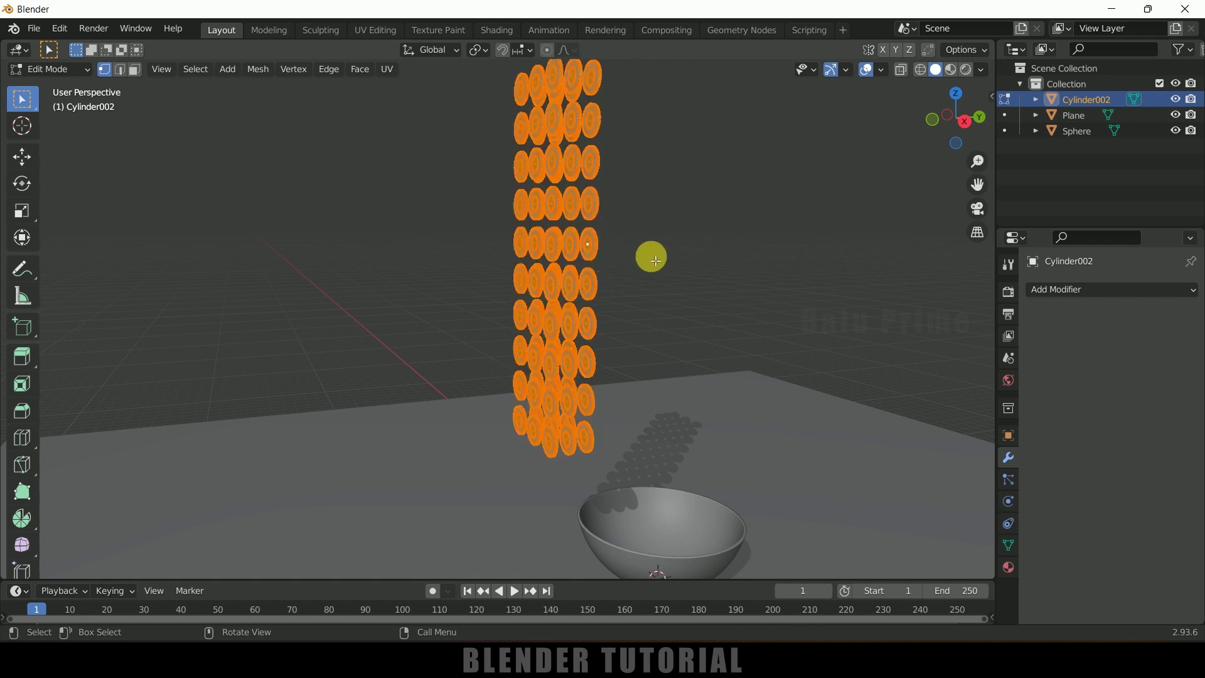
key("p")
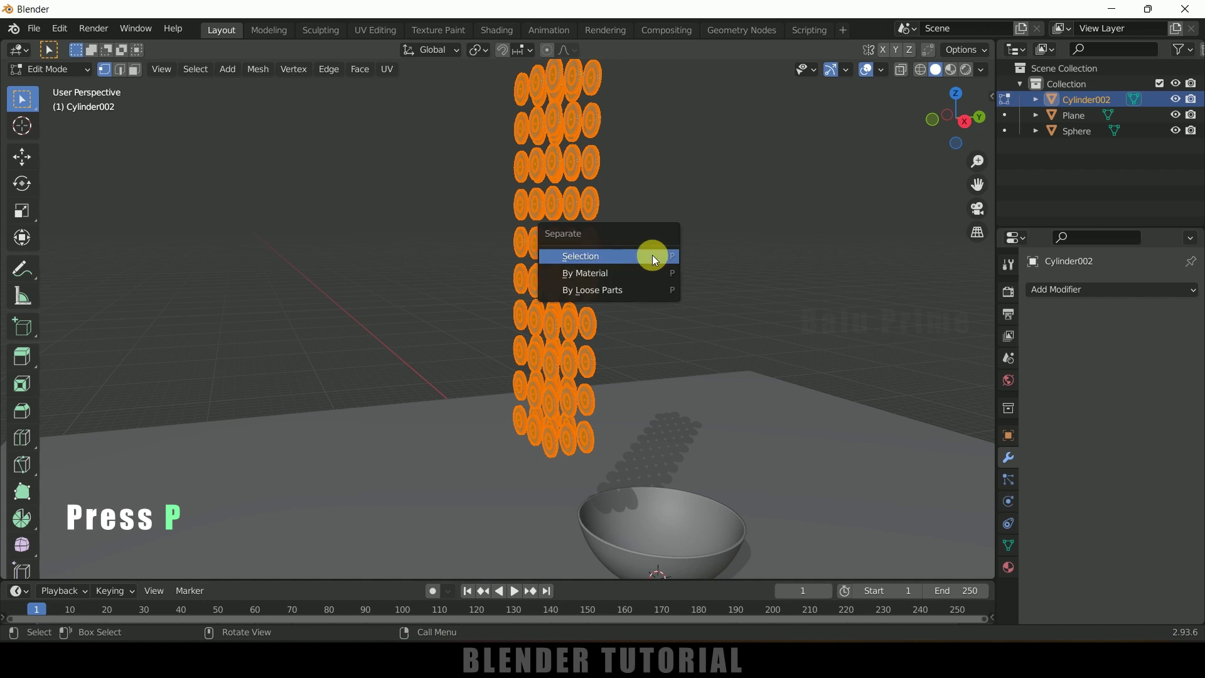
left_click(612, 290)
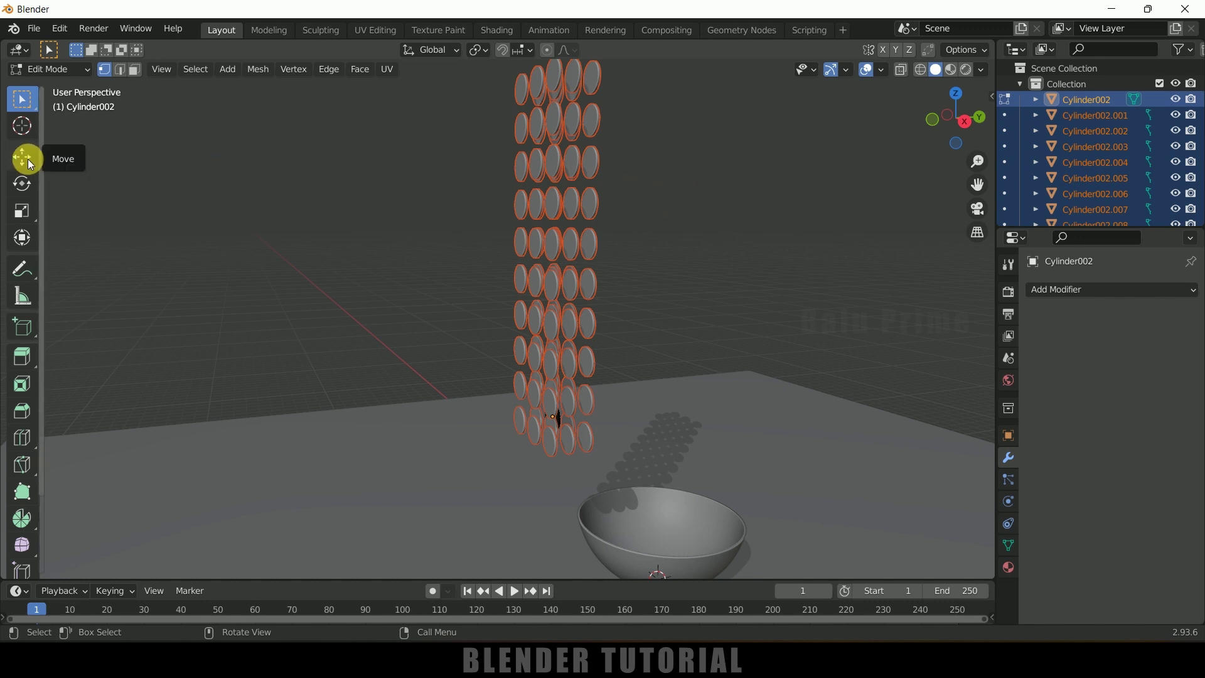
left_click(27, 161)
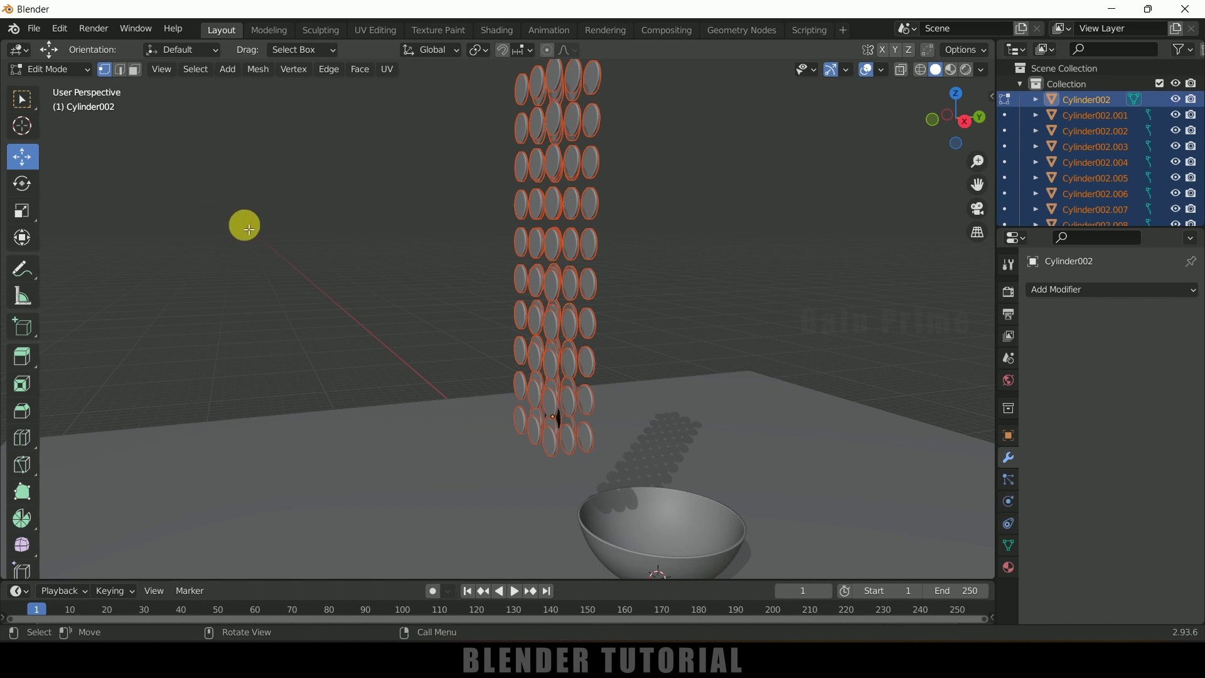
key("Tab")
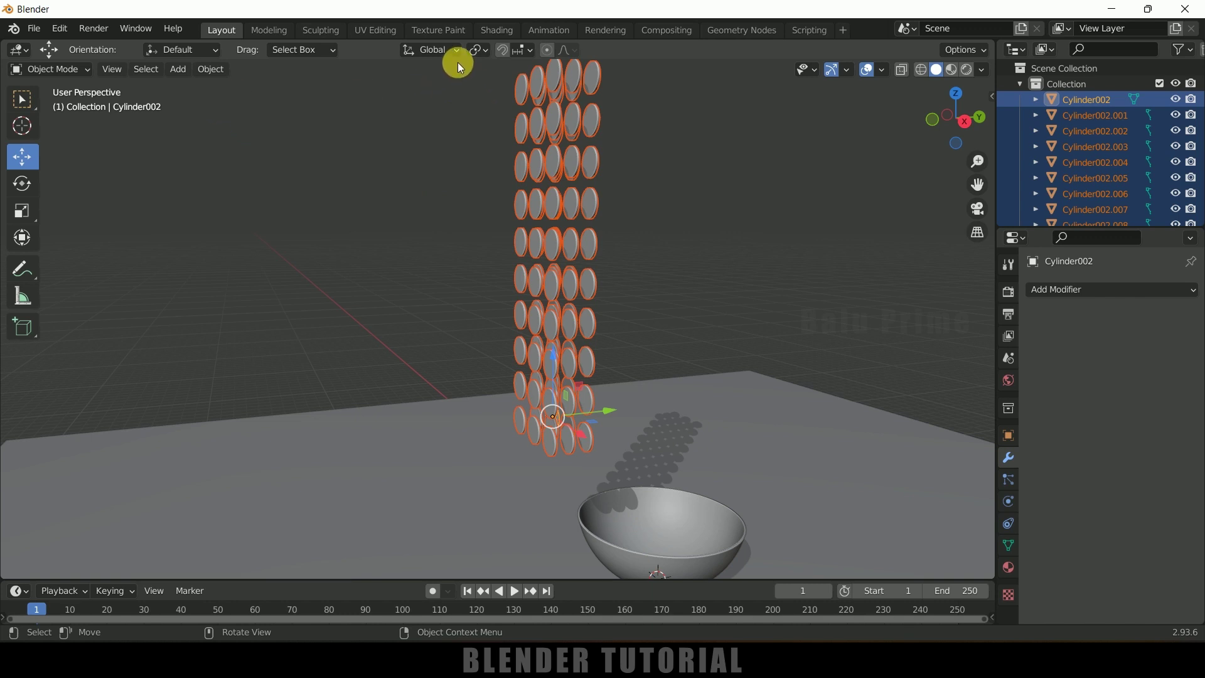
- Set the transform pivot point to Individual Origins and place each coin's origin at its own centre
left_click(484, 50)
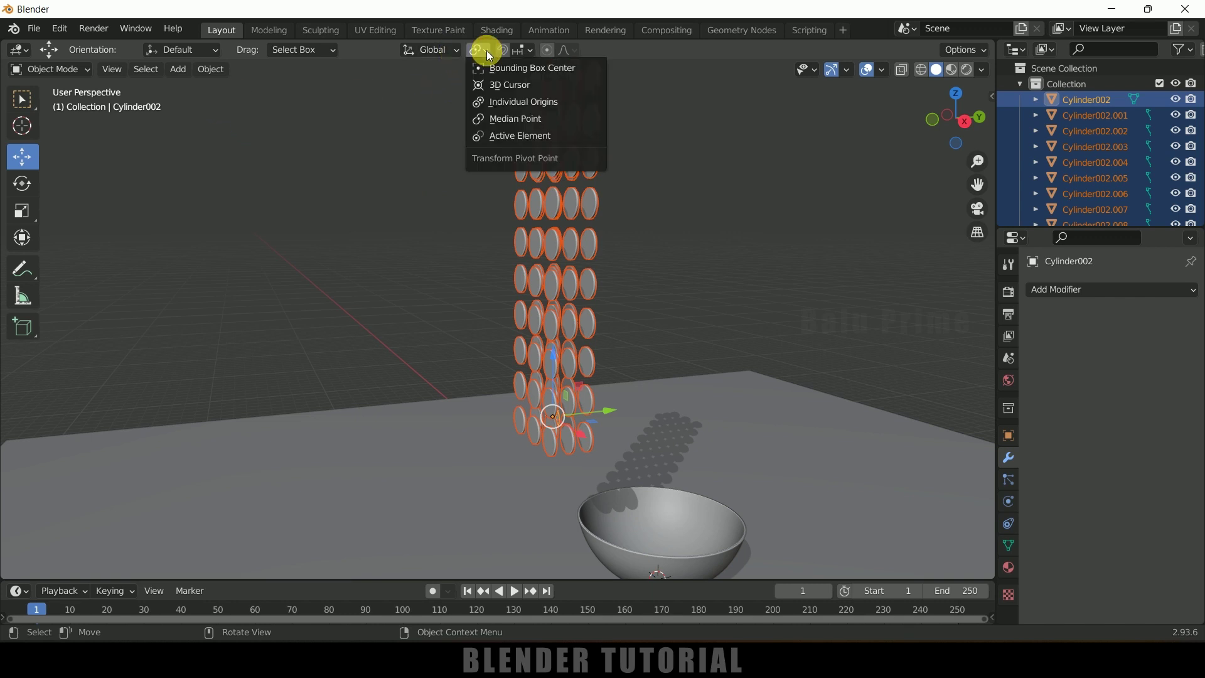
left_click(521, 102)
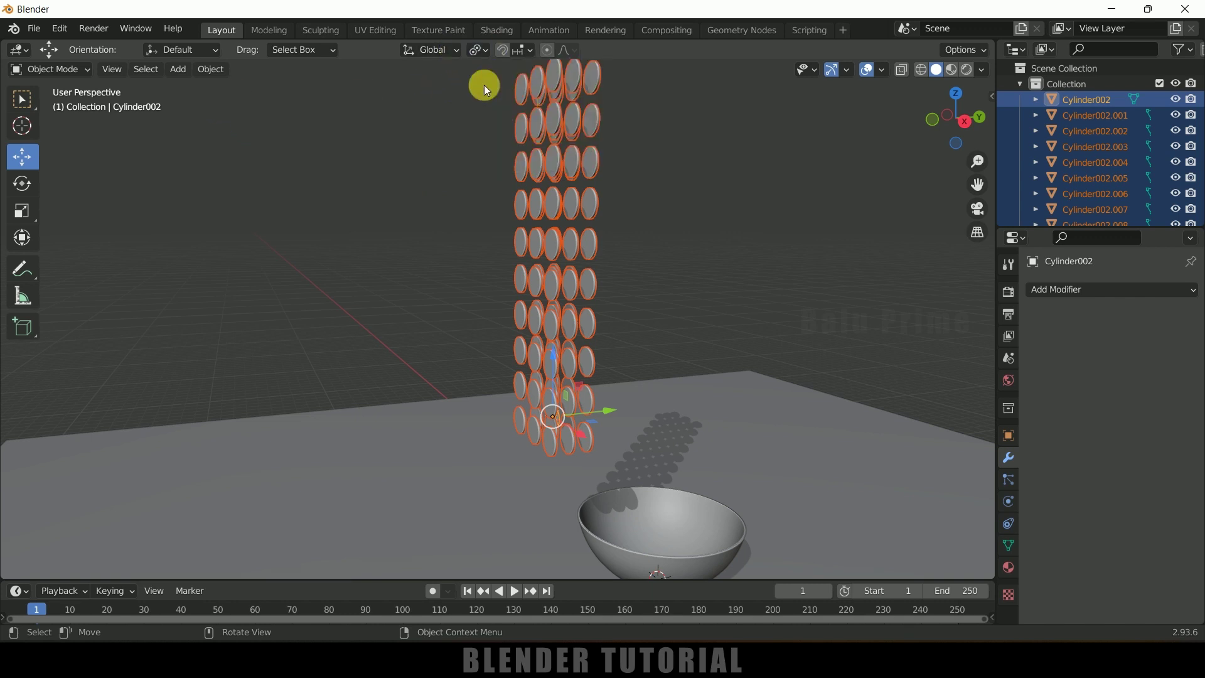
left_click(211, 71)
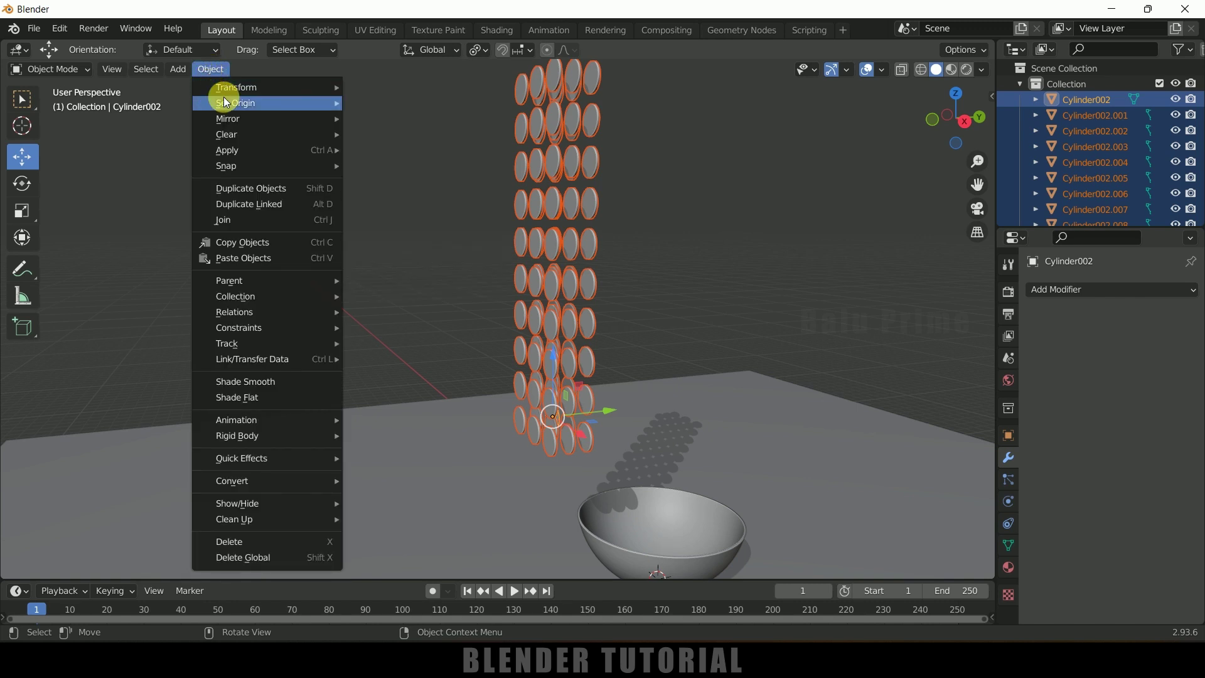
mouse_move(225, 101)
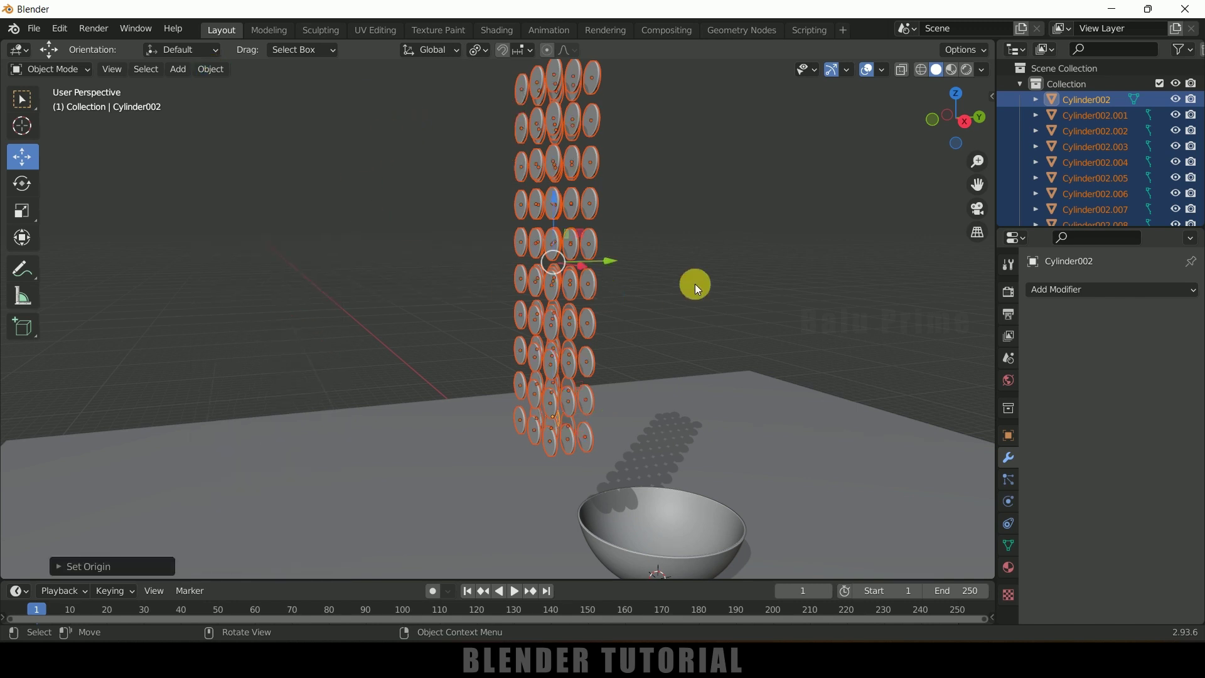
- Try moving a single coin out of the block along the Y axis
middle_click_drag(695, 284, 674, 266)
left_click(659, 251)
left_click(595, 174)
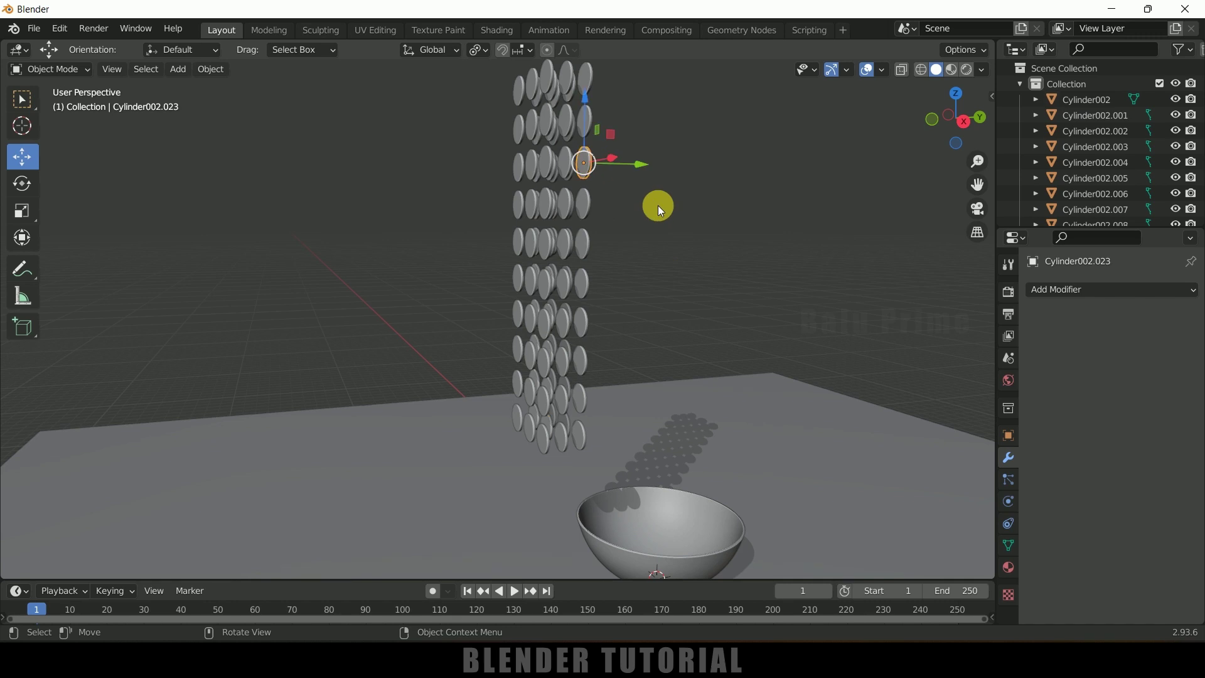
left_click_drag(646, 169, 710, 181)
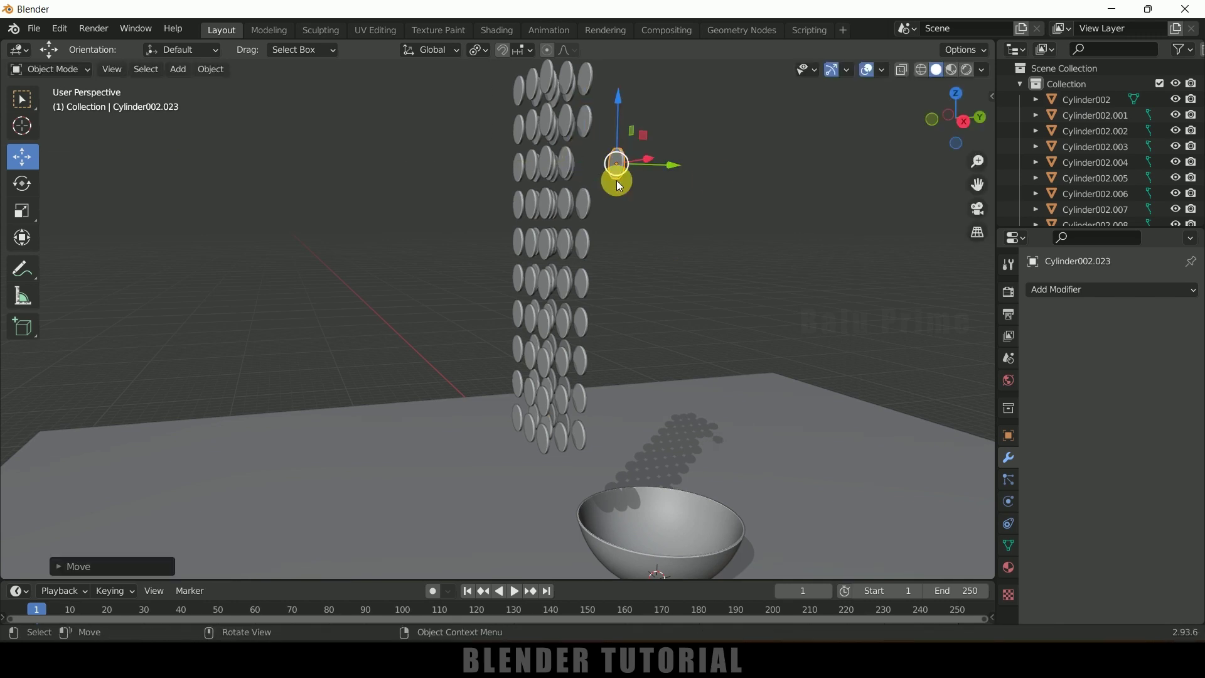
middle_click_drag(699, 218, 652, 363)
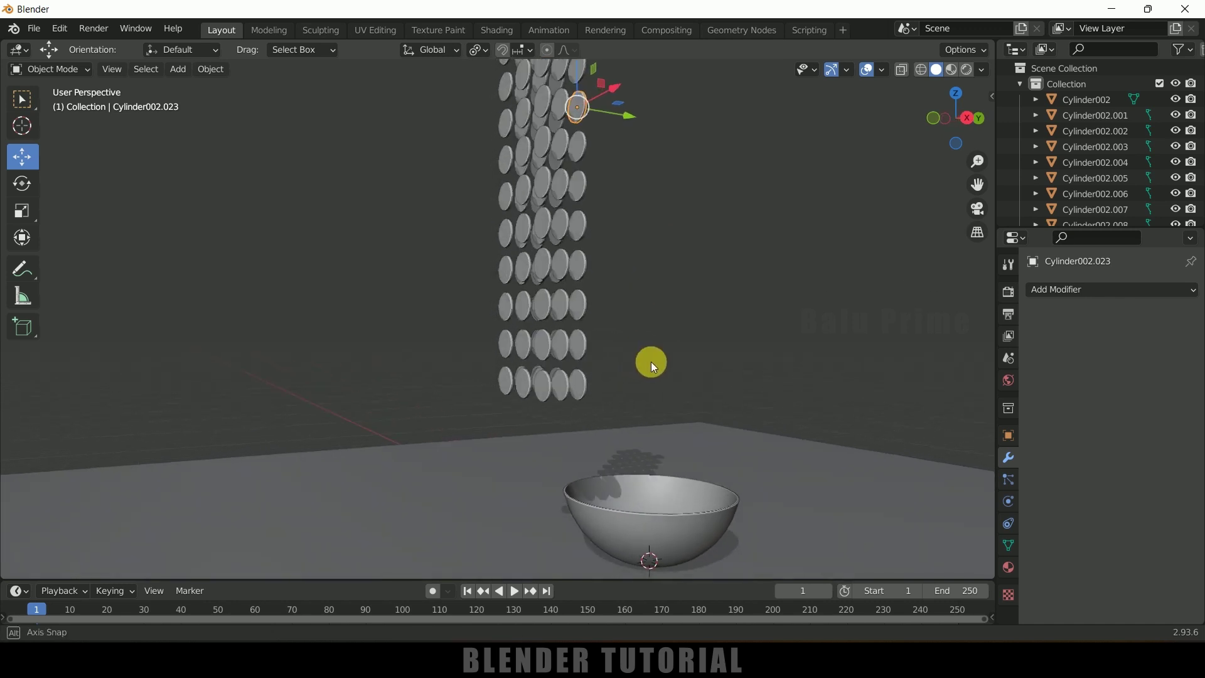
- Add an Active rigid body with a Mesh collision shape to the outermost coin of the lowest row nearest the bowl
middle_click_drag(597, 251, 665, 251)
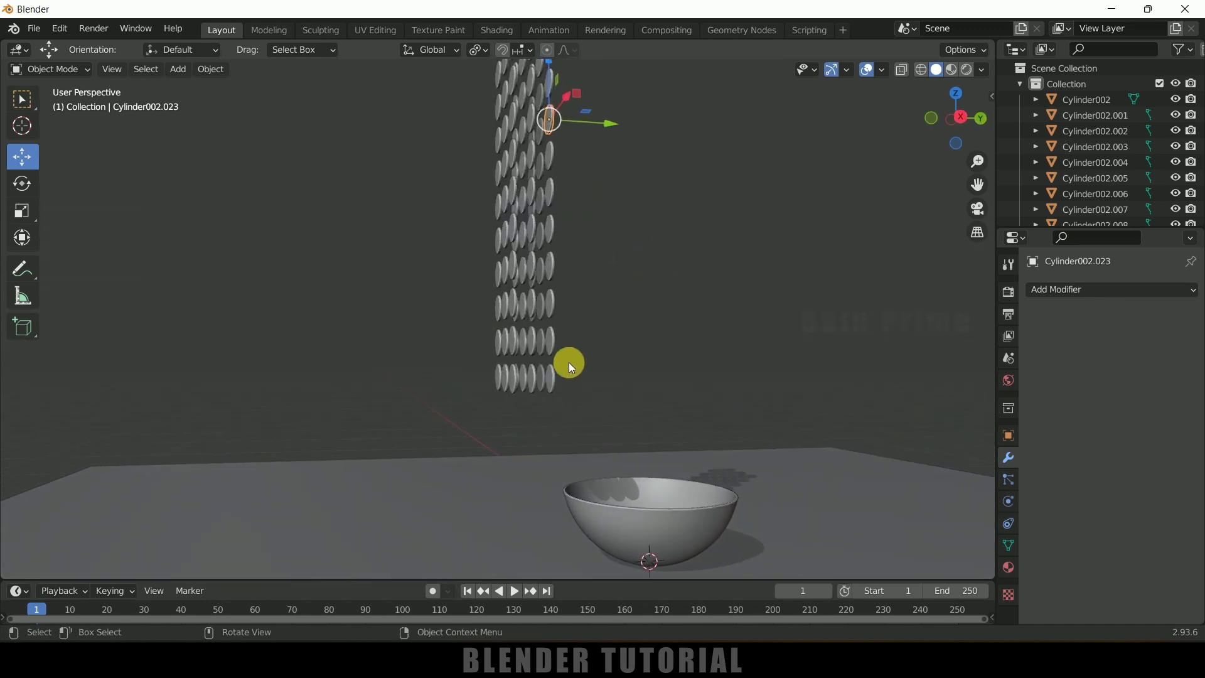
left_click(556, 383)
left_click(1009, 501)
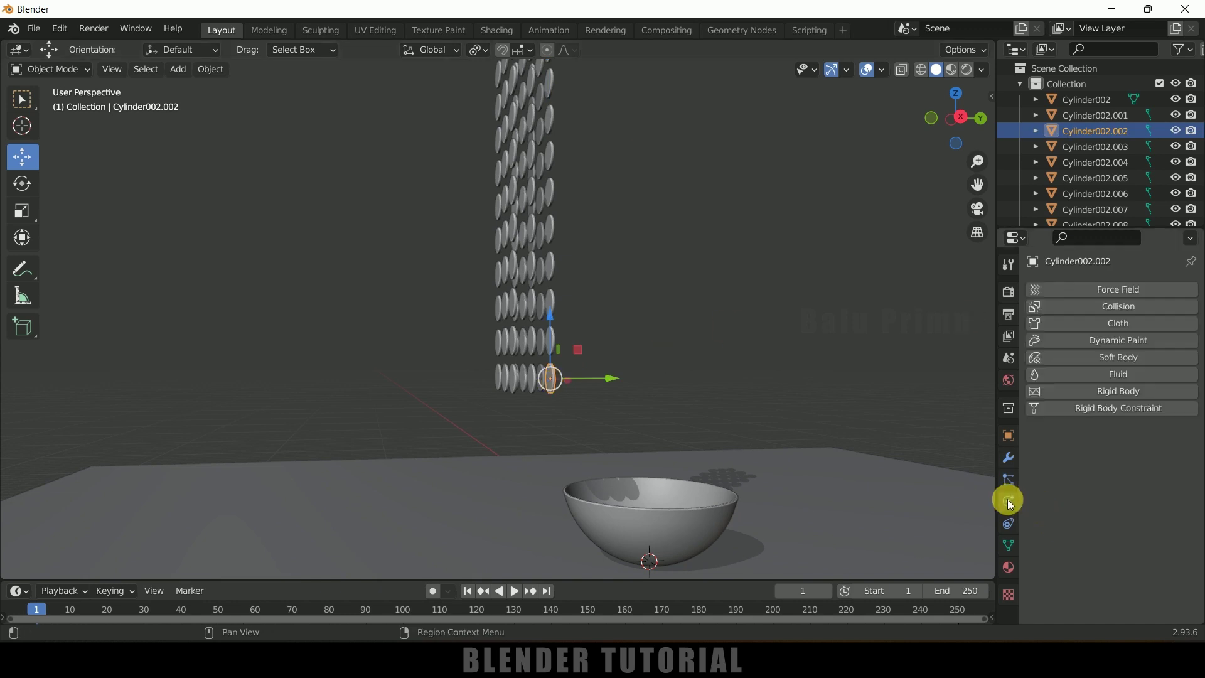
left_click(1093, 391)
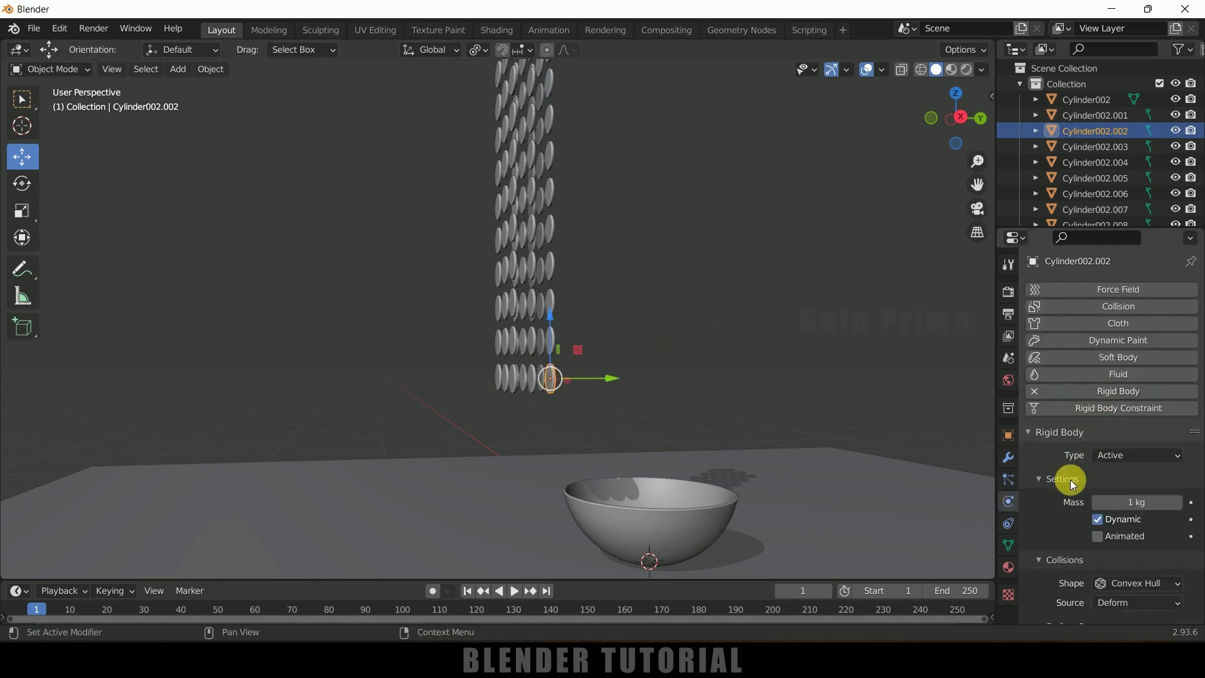
scroll(1085, 461, "down", 3)
left_click(1101, 389)
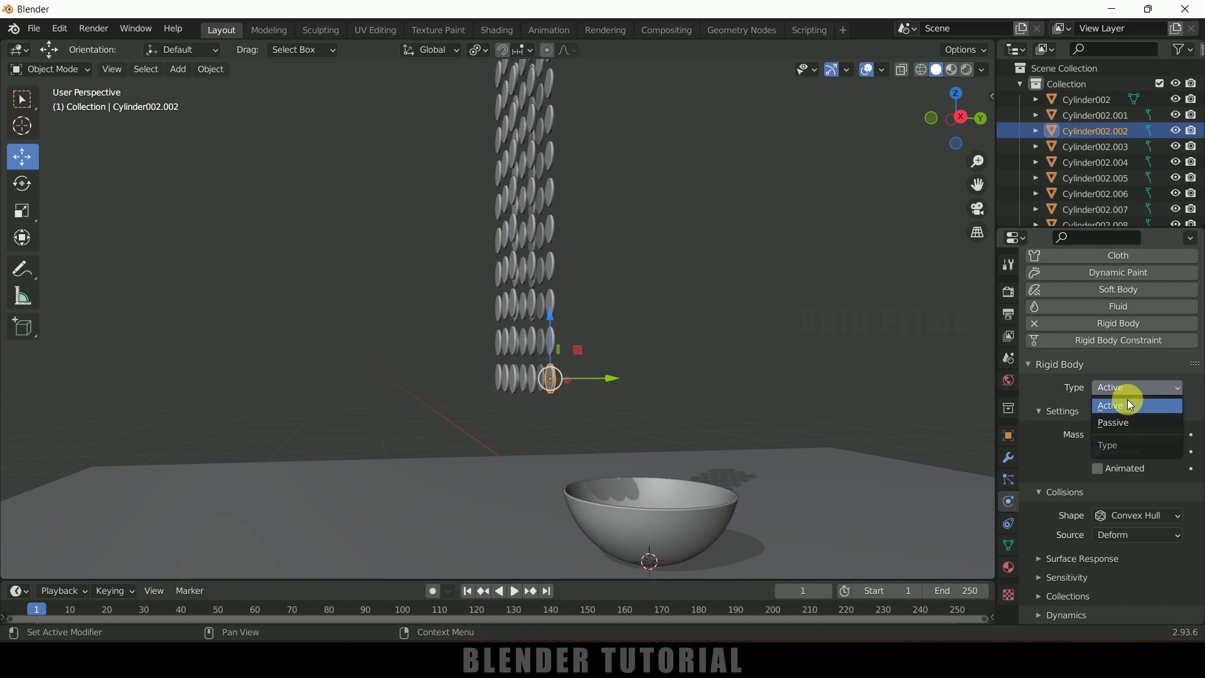
left_click(1127, 400)
left_click(1118, 513)
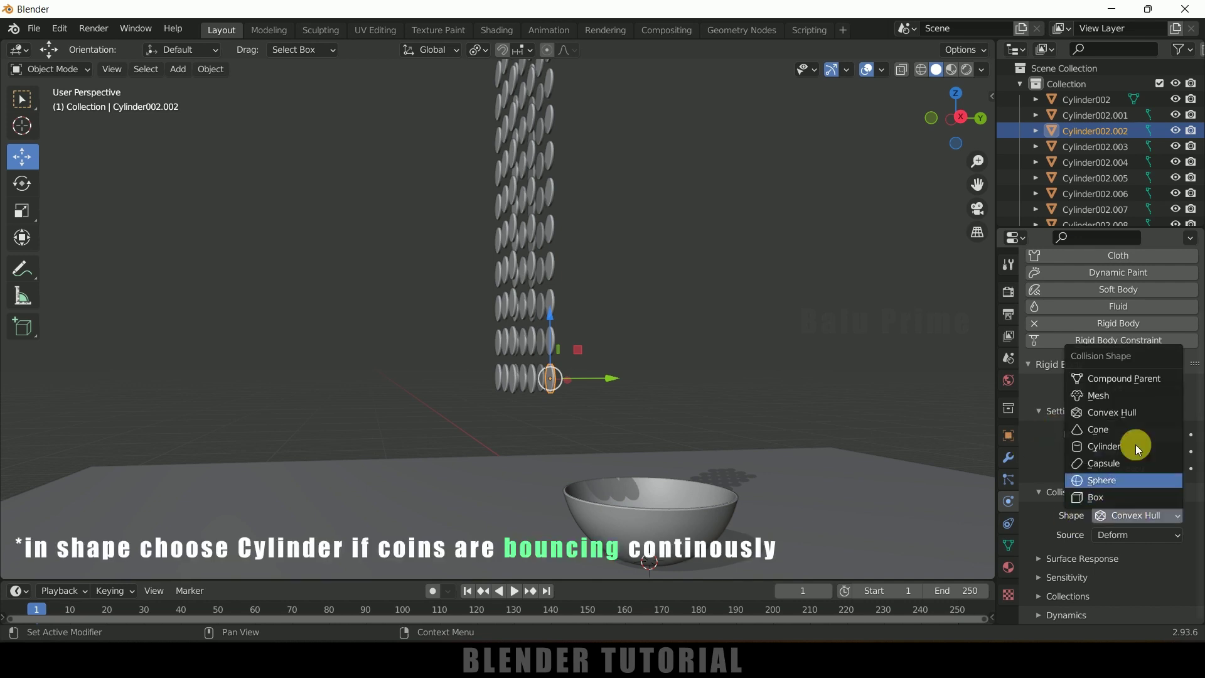
left_click(1098, 390)
scroll(1055, 482, "down", 1)
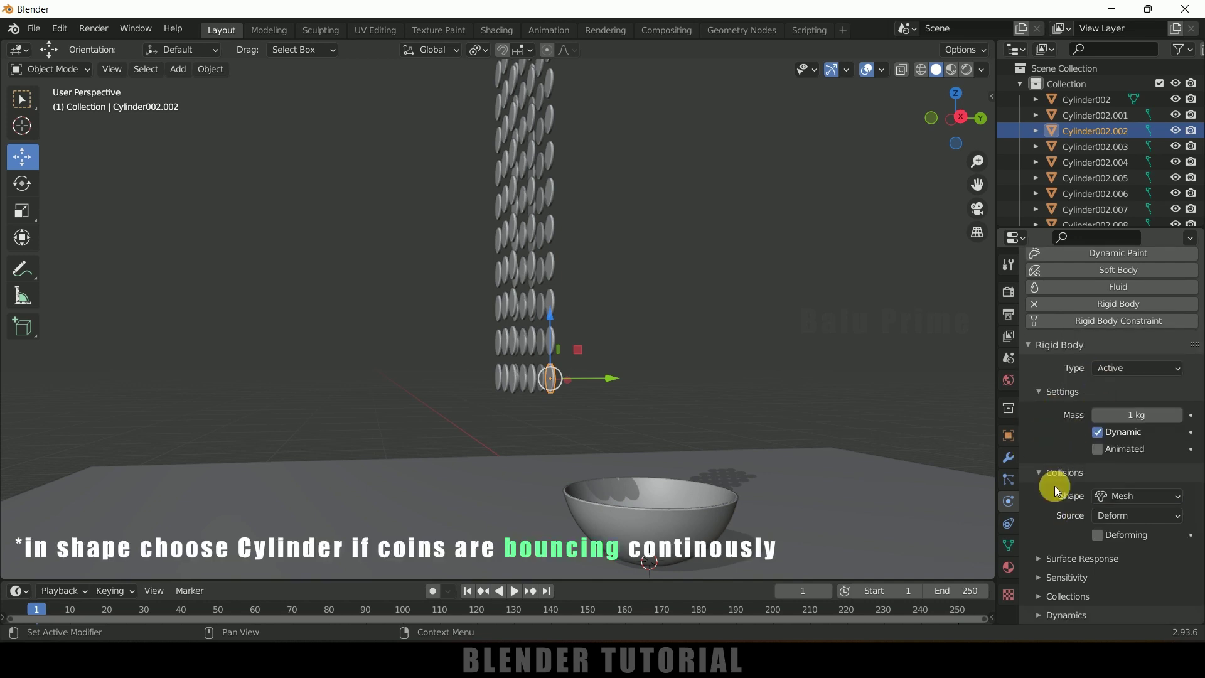
- Play the simulation to check the single coin's fall and return to the first frame
left_click(515, 591)
left_click(516, 592)
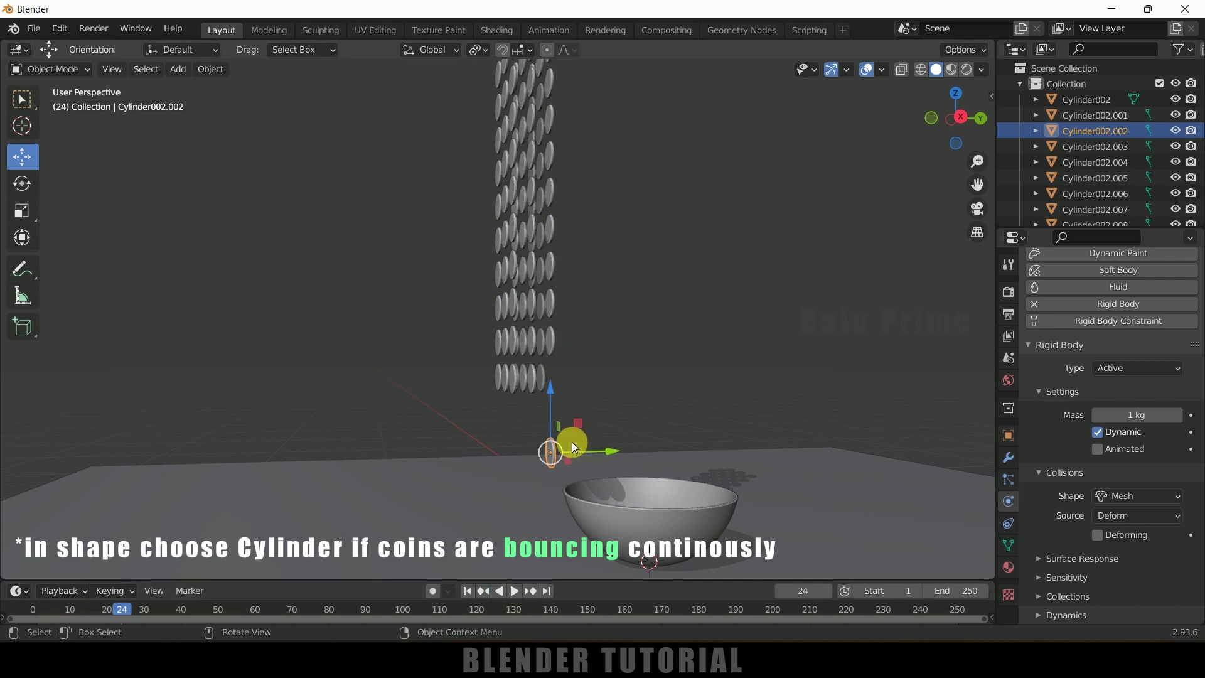
left_click(467, 591)
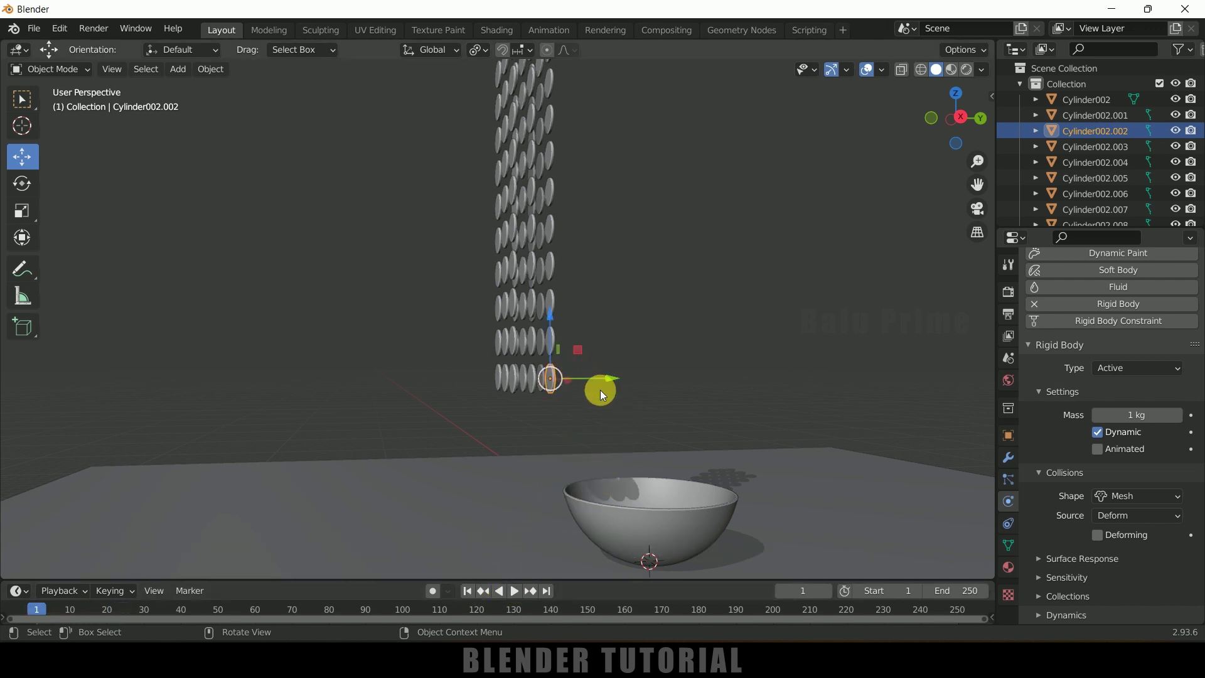
- Select all the coins, copy the rigid body settings from the active coin to them, and play the simulation
scroll(600, 389, "down", 1)
middle_click_drag(631, 367, 511, 252)
key("b")
left_click_drag(357, 111, 567, 435)
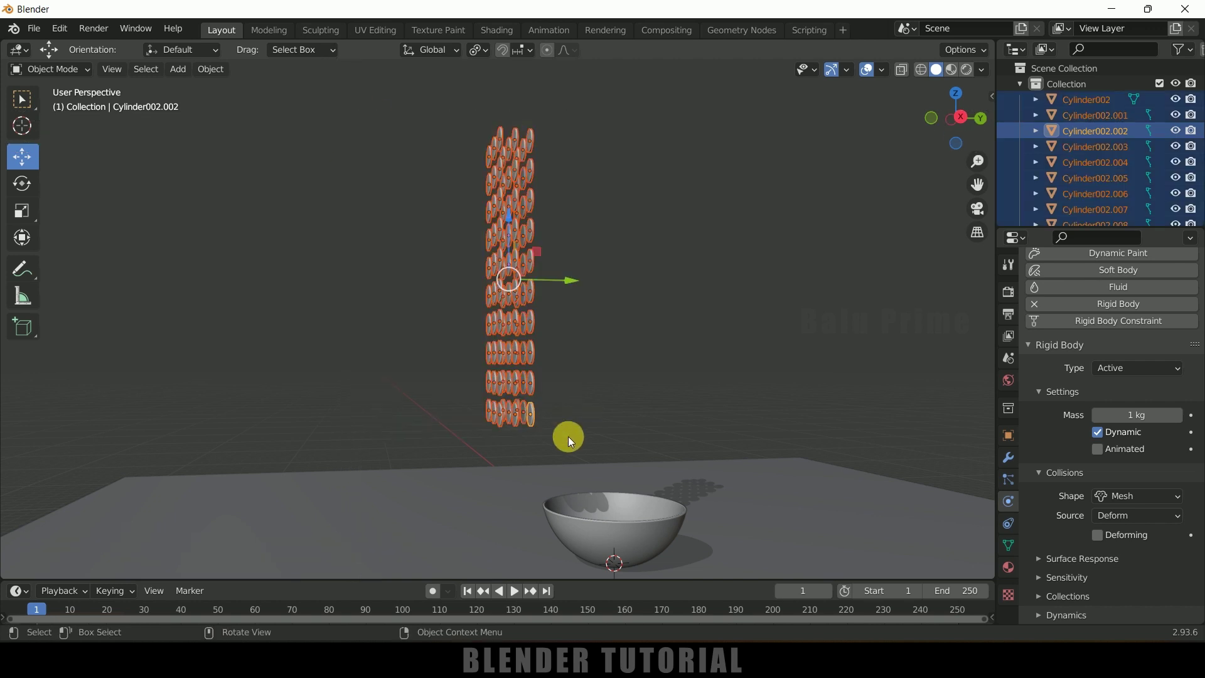
left_click(217, 76)
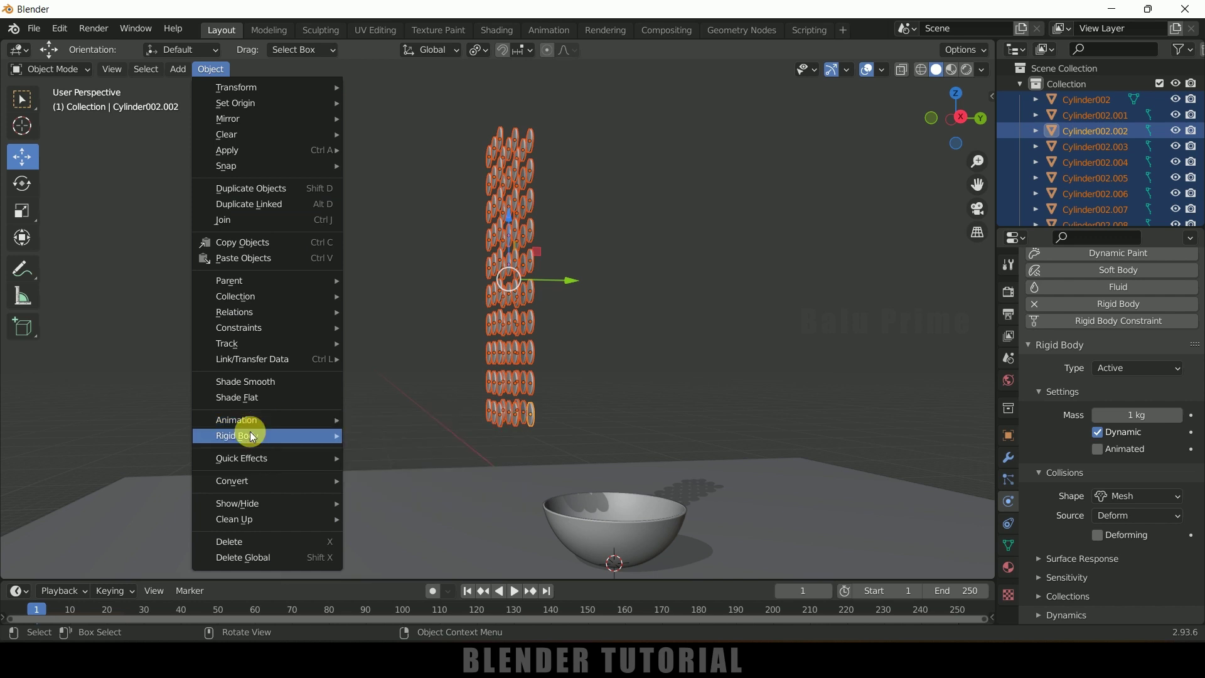
mouse_move(251, 432)
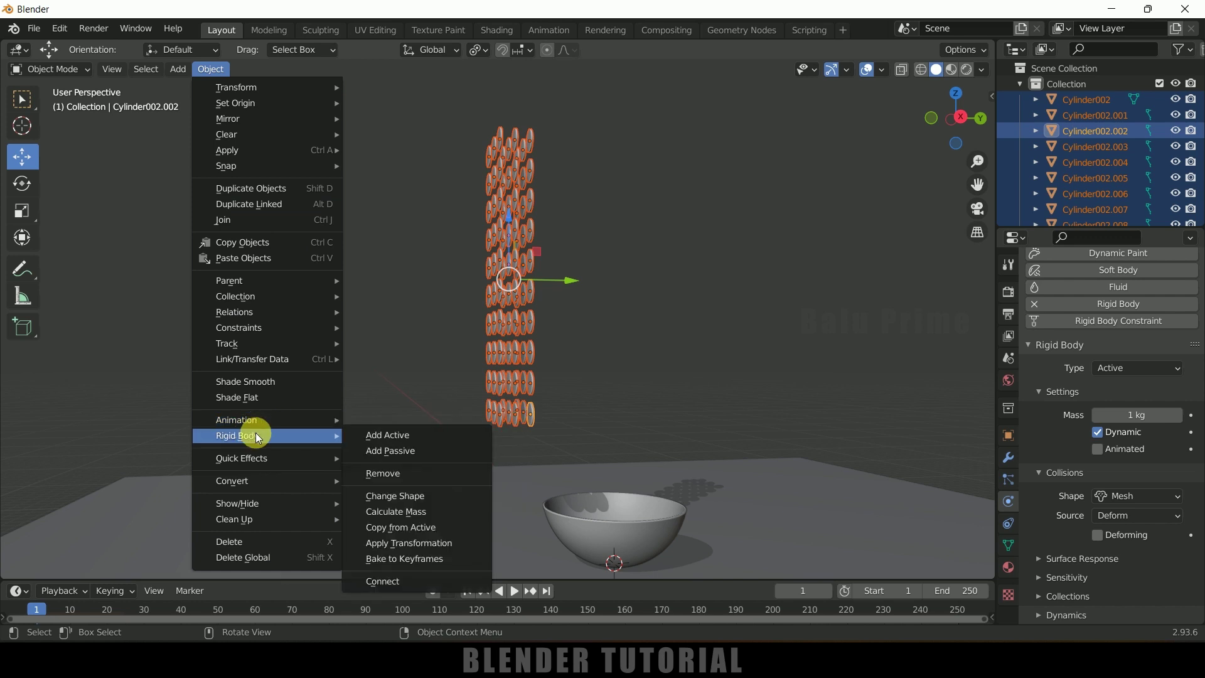
left_click(404, 529)
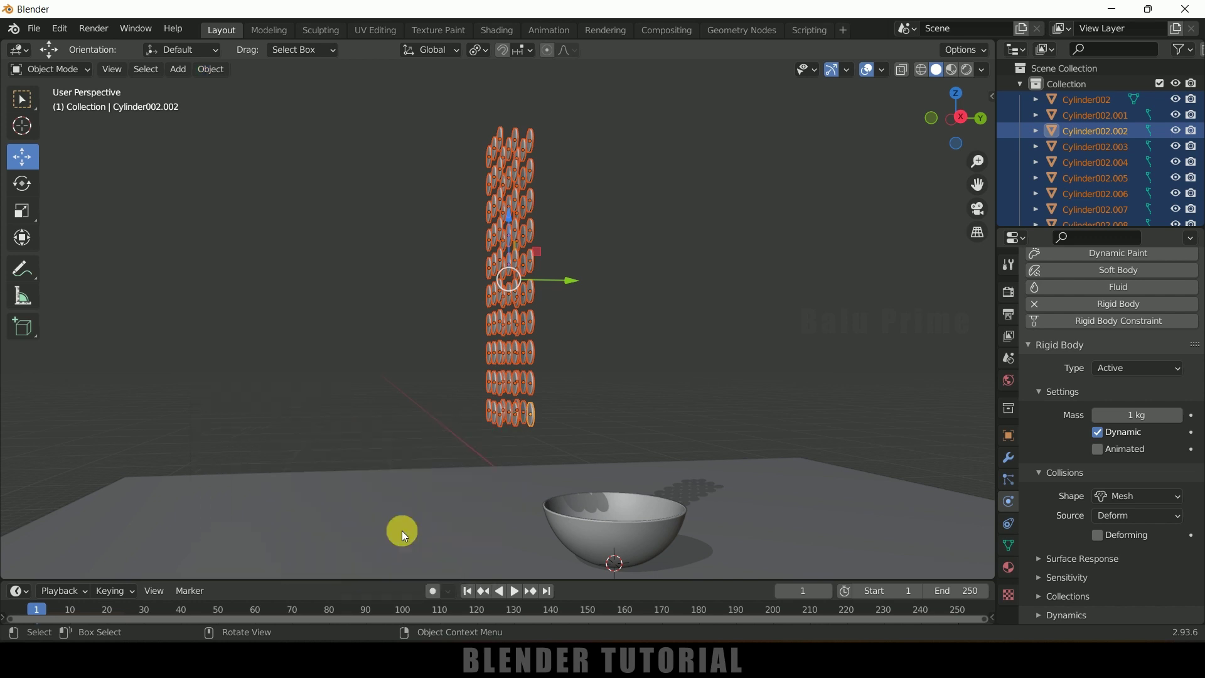
left_click(514, 592)
left_click(514, 592)
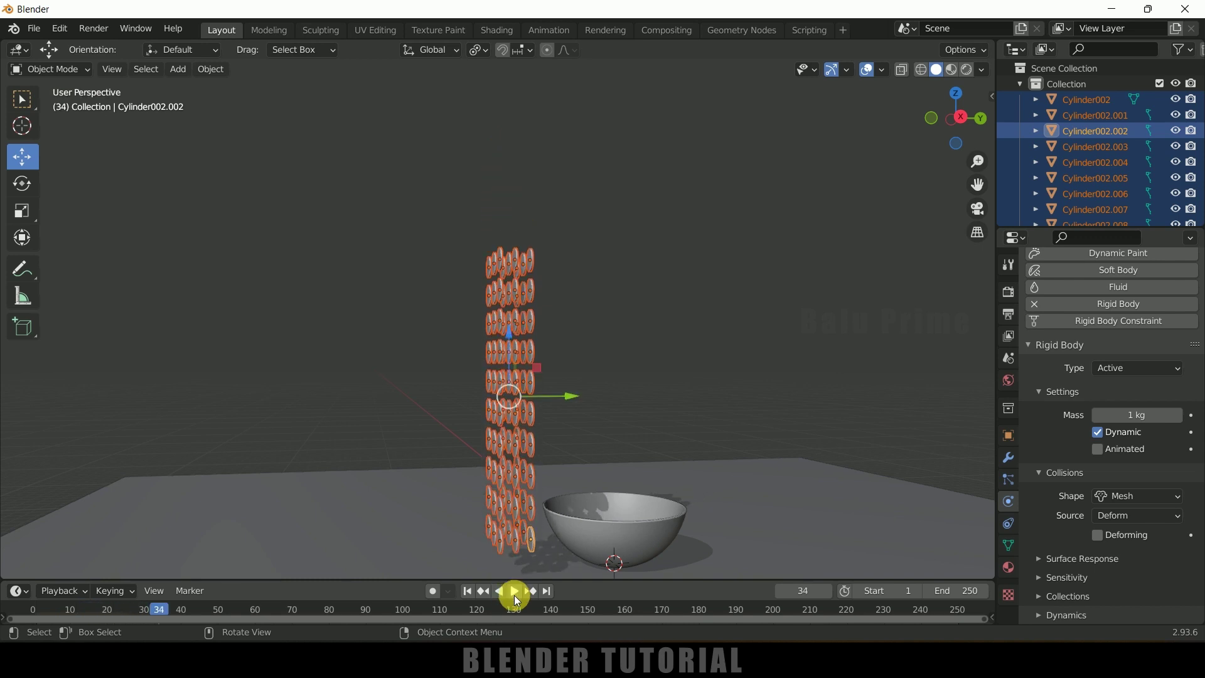
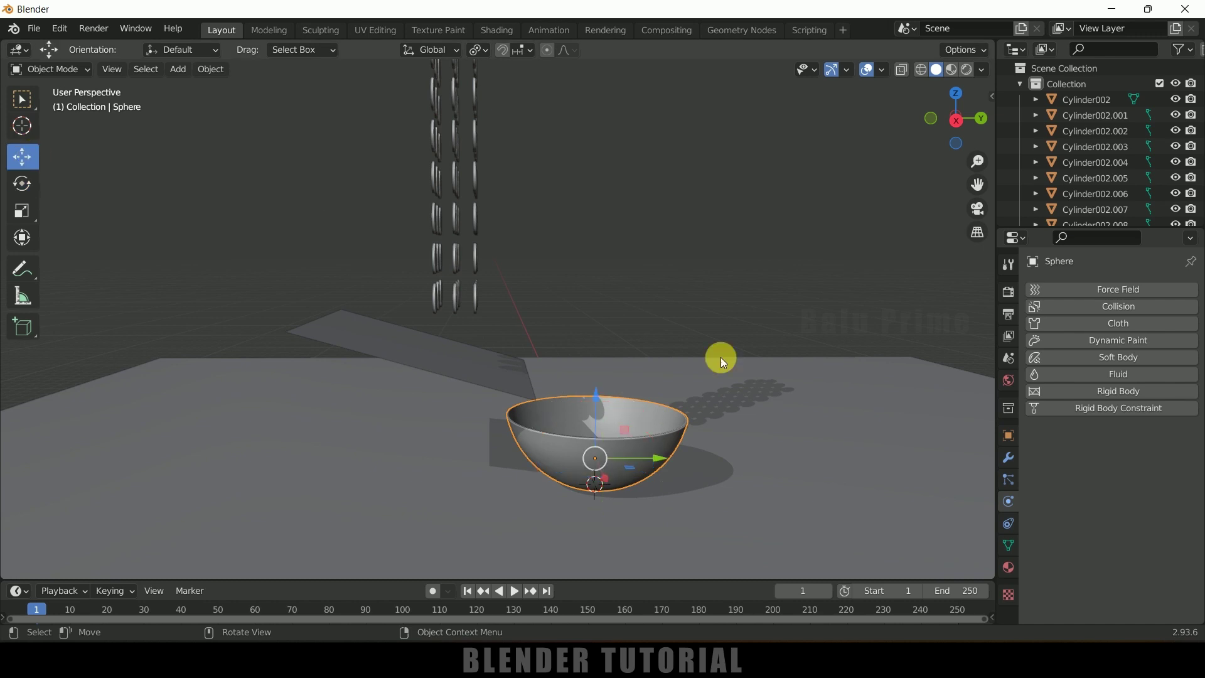
- Shift the bowl slightly along the Y axis, away from the coin block
left_click_drag(620, 459, 667, 445)
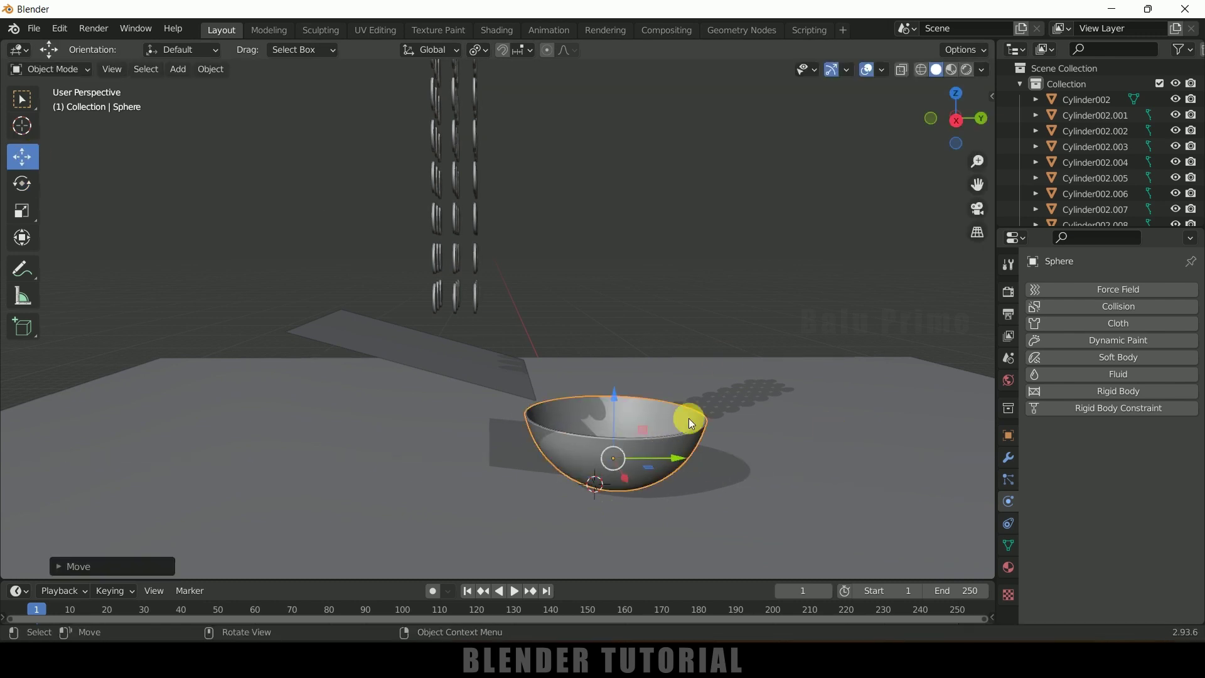
middle_click_drag(667, 444, 728, 429)
- Add a Passive rigid body with a Mesh collision shape to the tilted plane under the coins
left_click(446, 427)
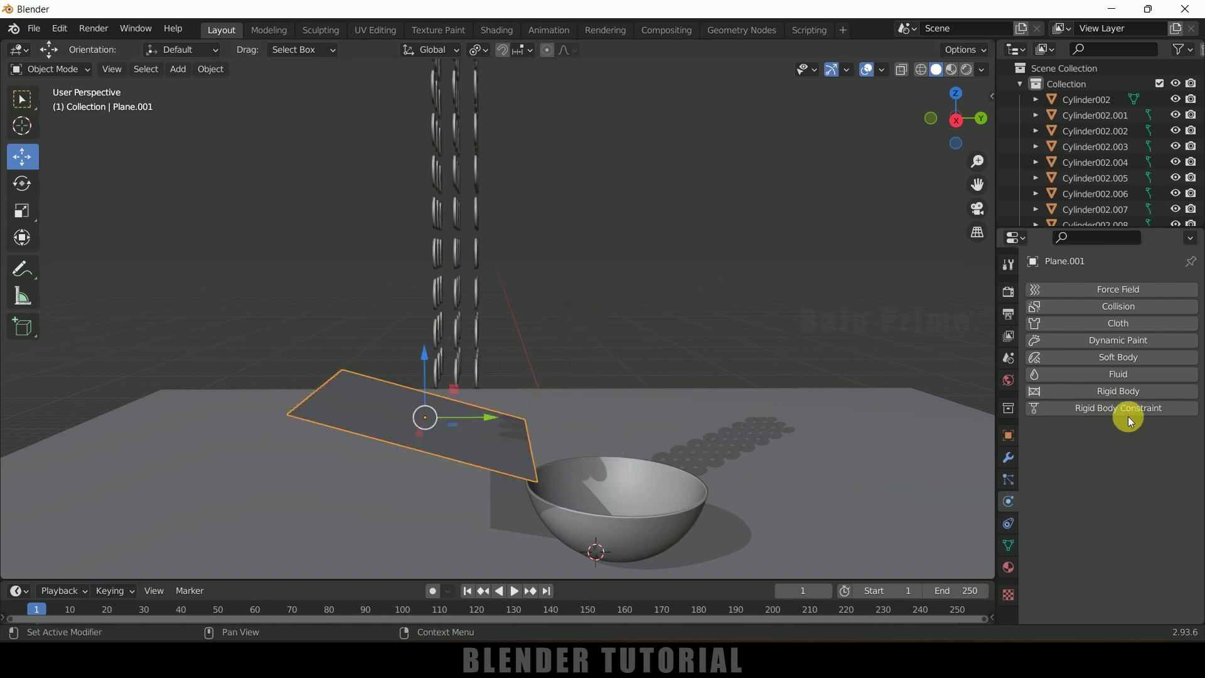
left_click(1106, 393)
left_click(1127, 456)
left_click(1139, 478)
scroll(1054, 530, "down", 1)
left_click(1161, 537)
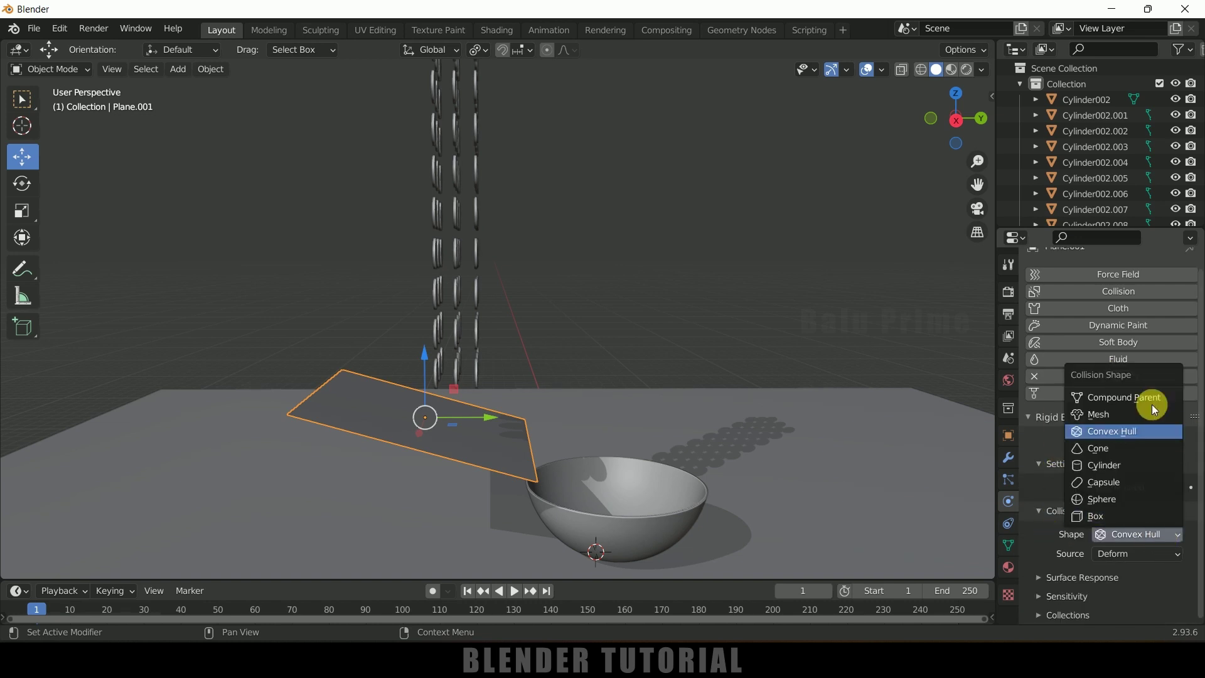
left_click(1117, 414)
- Add a Passive rigid body with a Mesh collision shape to the large floor plane
middle_click_drag(827, 401, 778, 322, "shift")
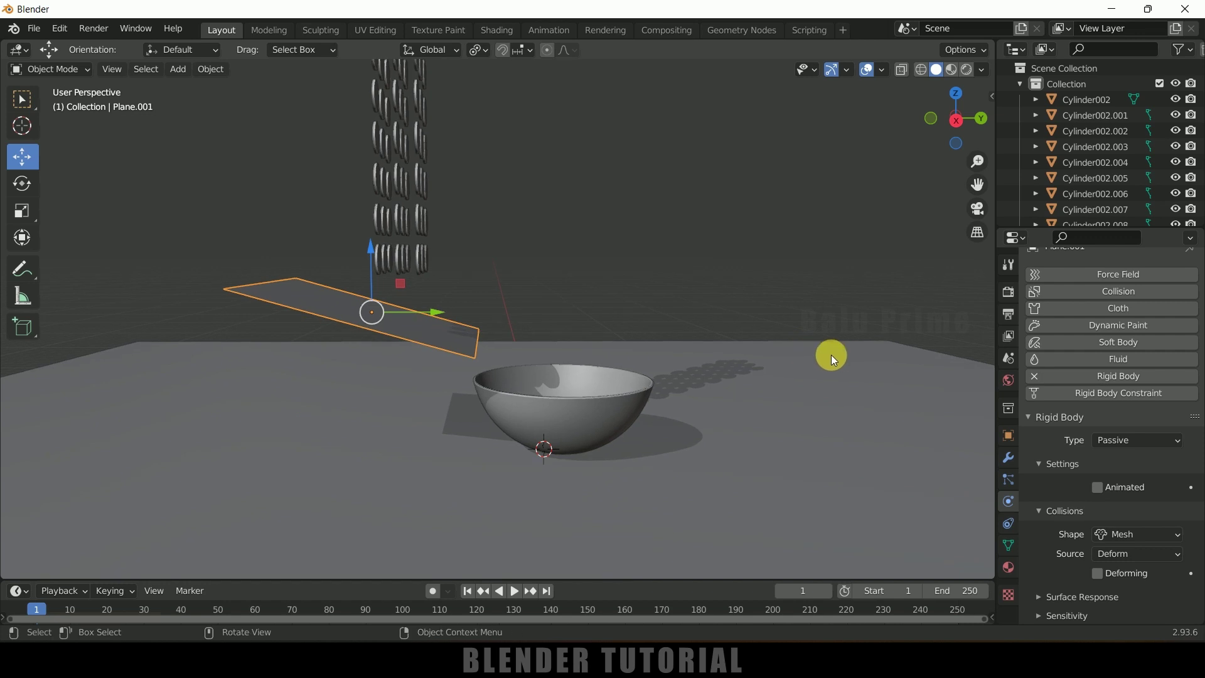
left_click(358, 446)
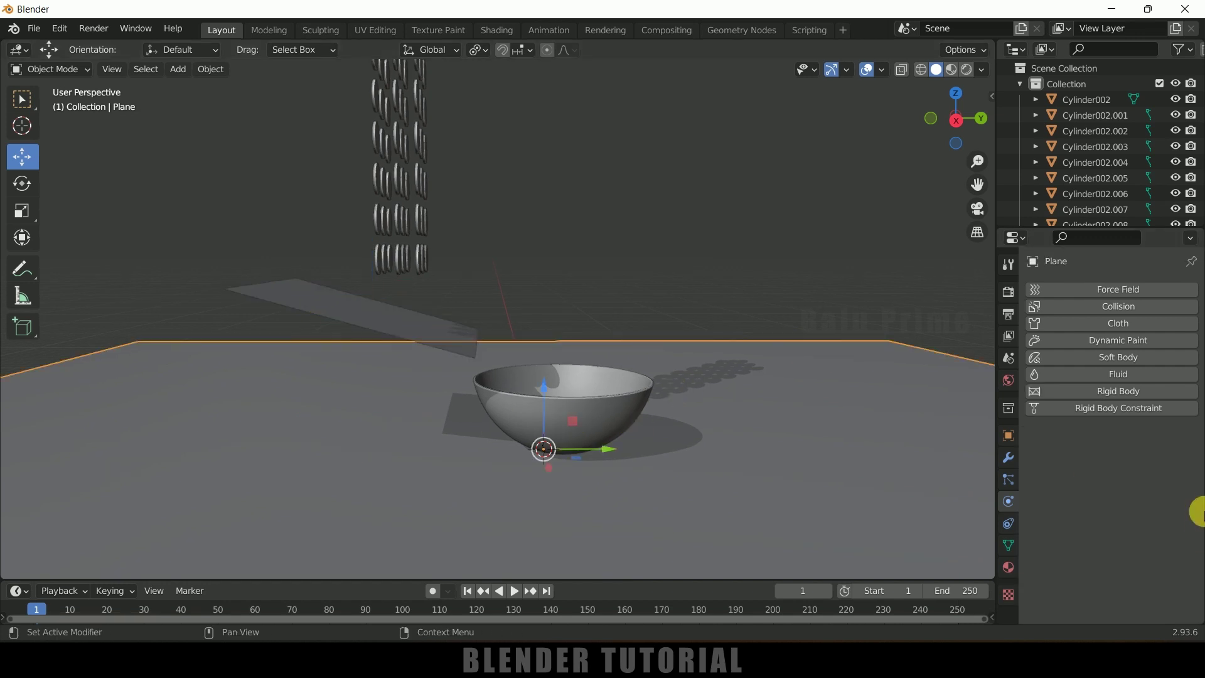
left_click(1100, 392)
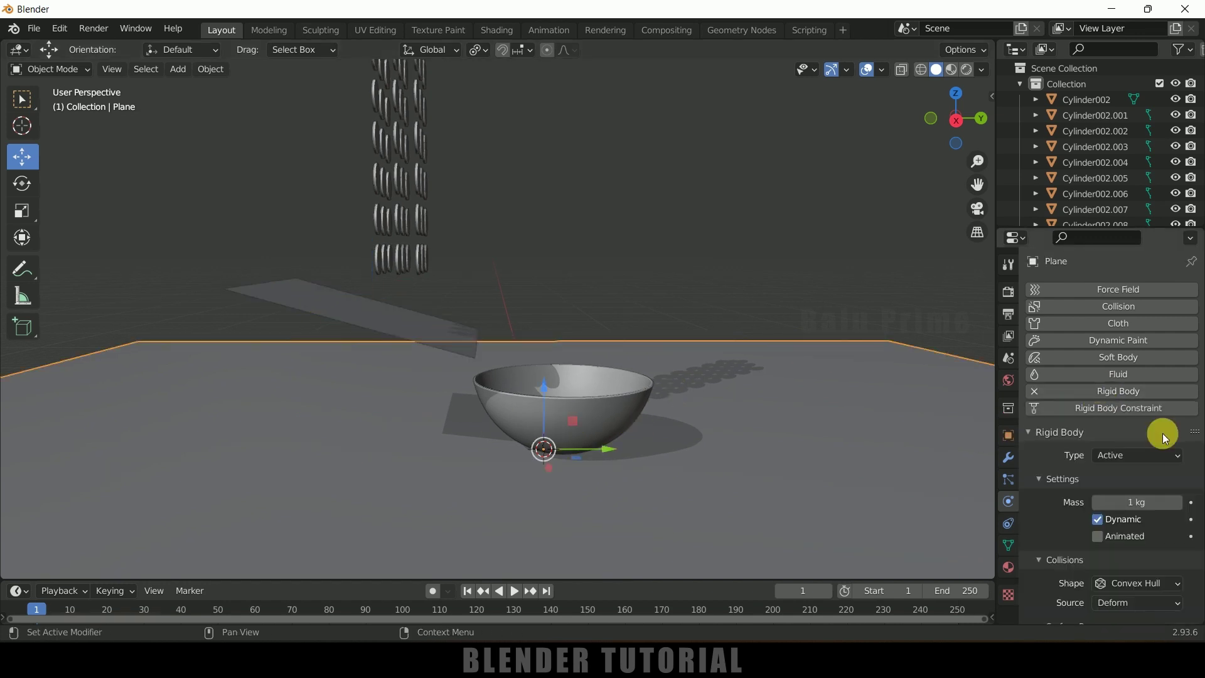
left_click(1129, 454)
left_click(1113, 490)
scroll(1048, 520, "down", 1)
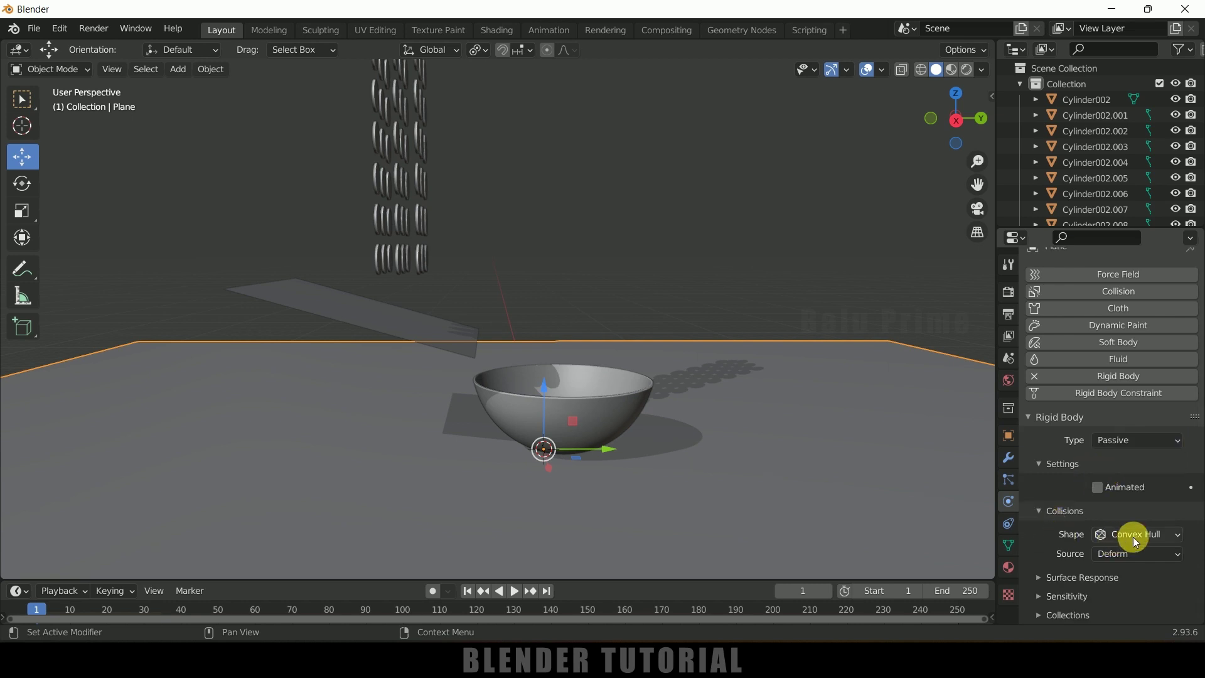
left_click(1138, 534)
left_click(1099, 414)
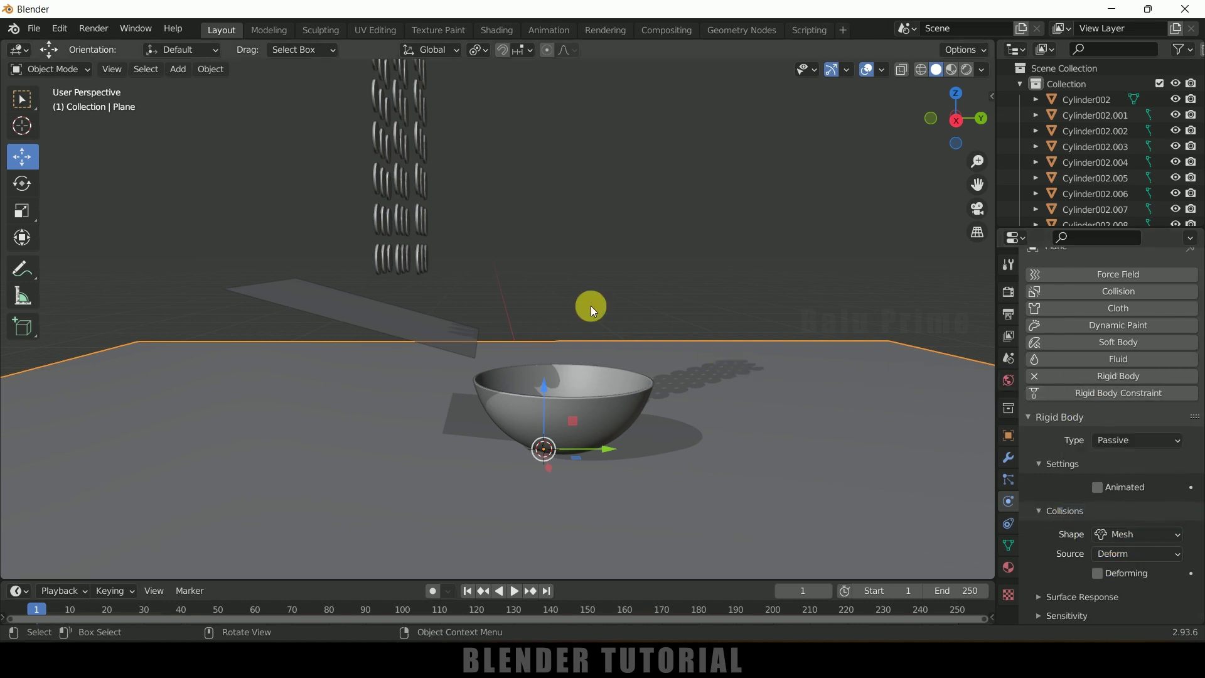
- Add a Passive rigid body to the bowl, leaving its collision shape as Convex Hull
left_click(610, 409)
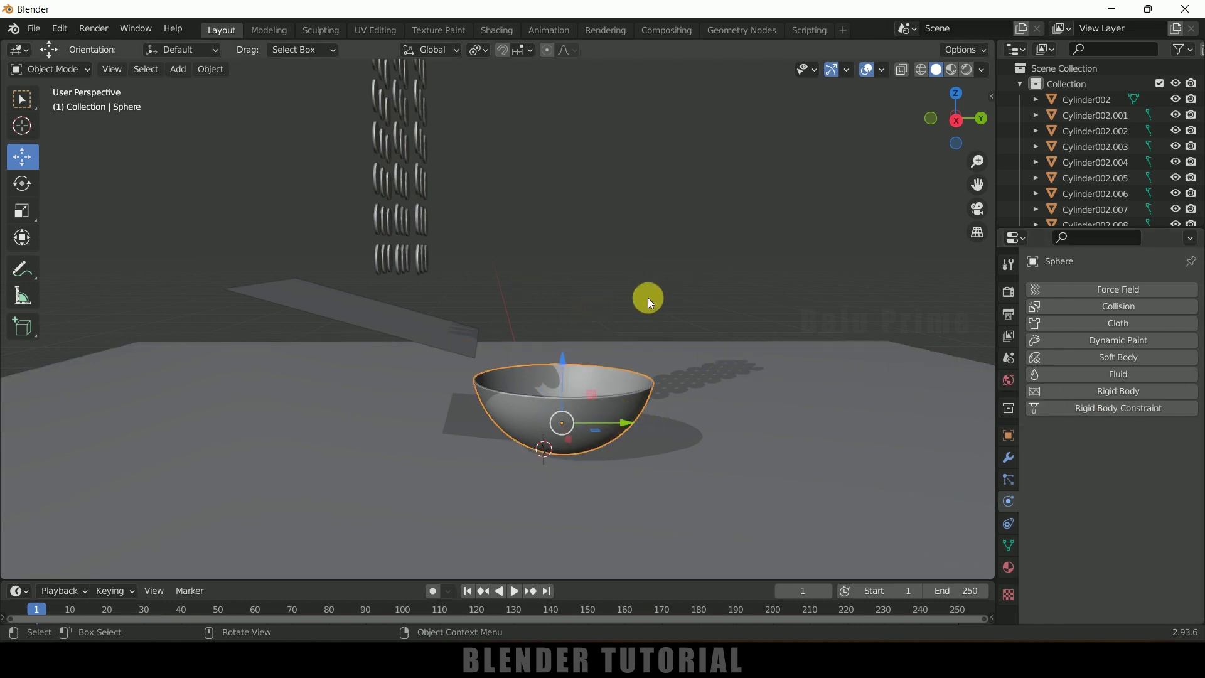
left_click(654, 403)
left_click(608, 407)
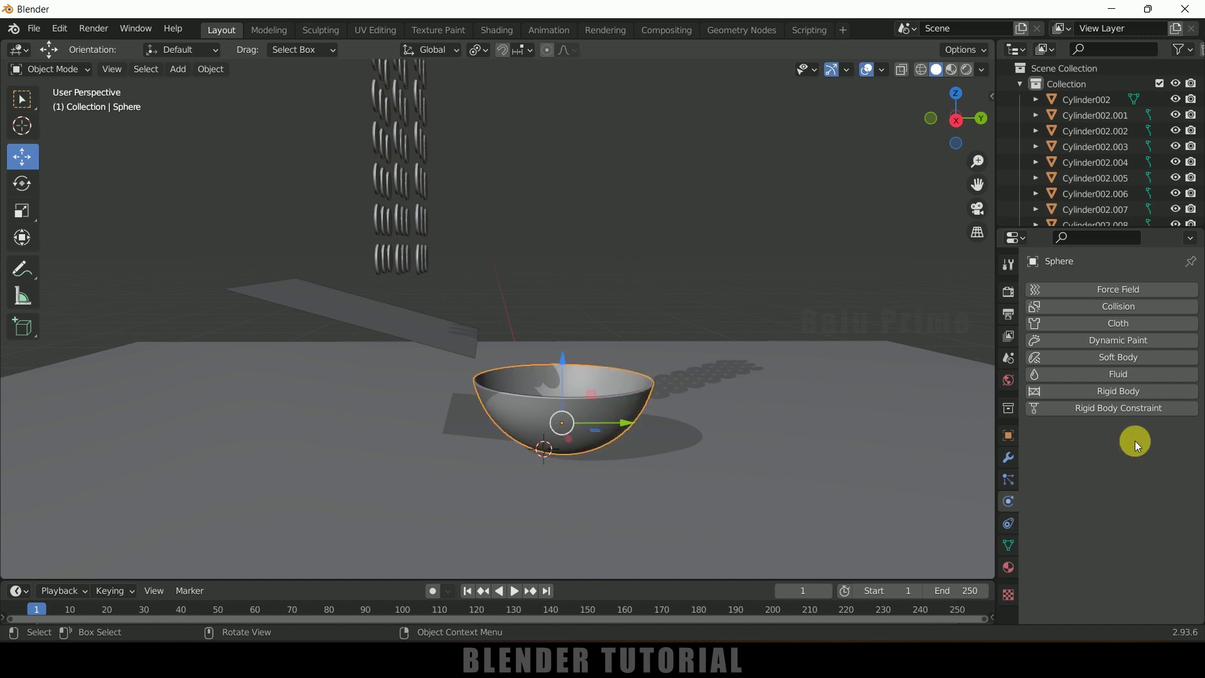
left_click(1110, 395)
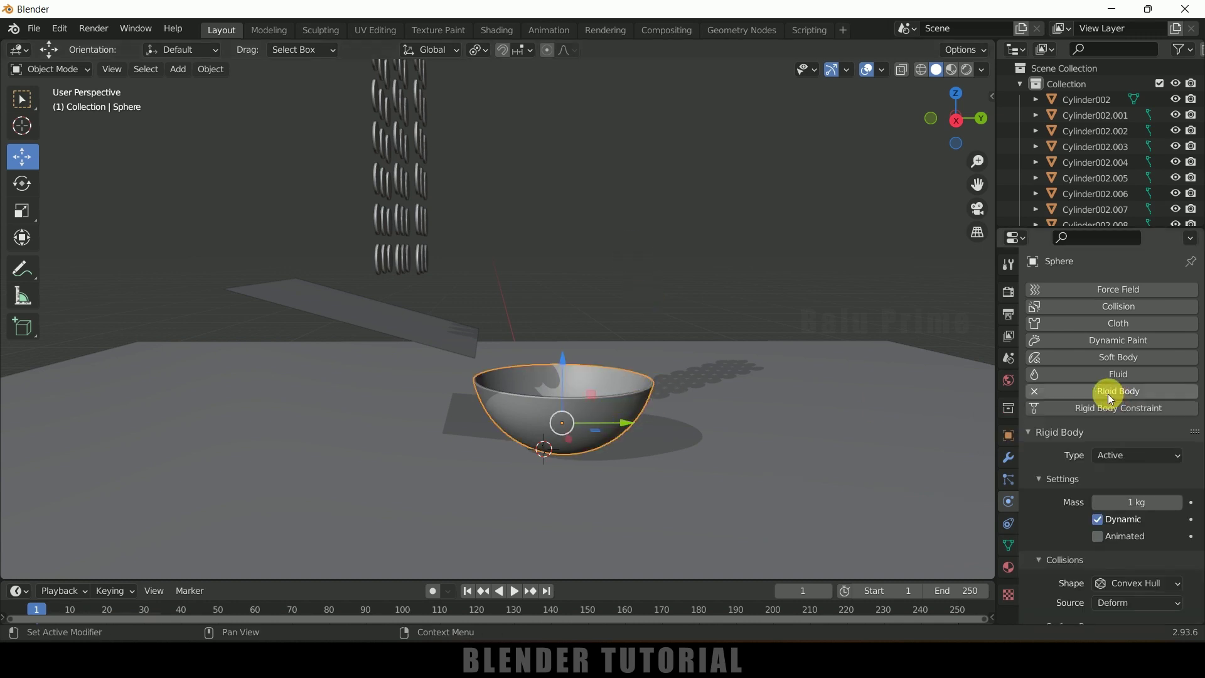
left_click(1141, 459)
left_click(1123, 489)
scroll(1038, 499, "down", 1)
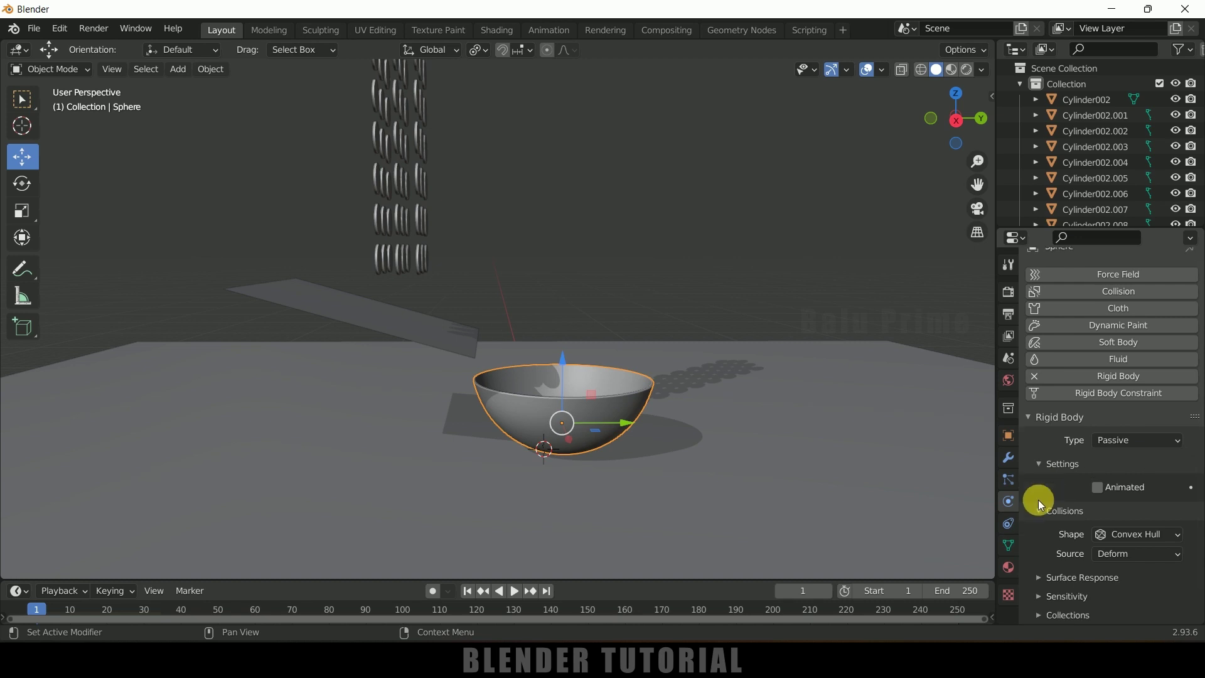
left_click(1112, 533)
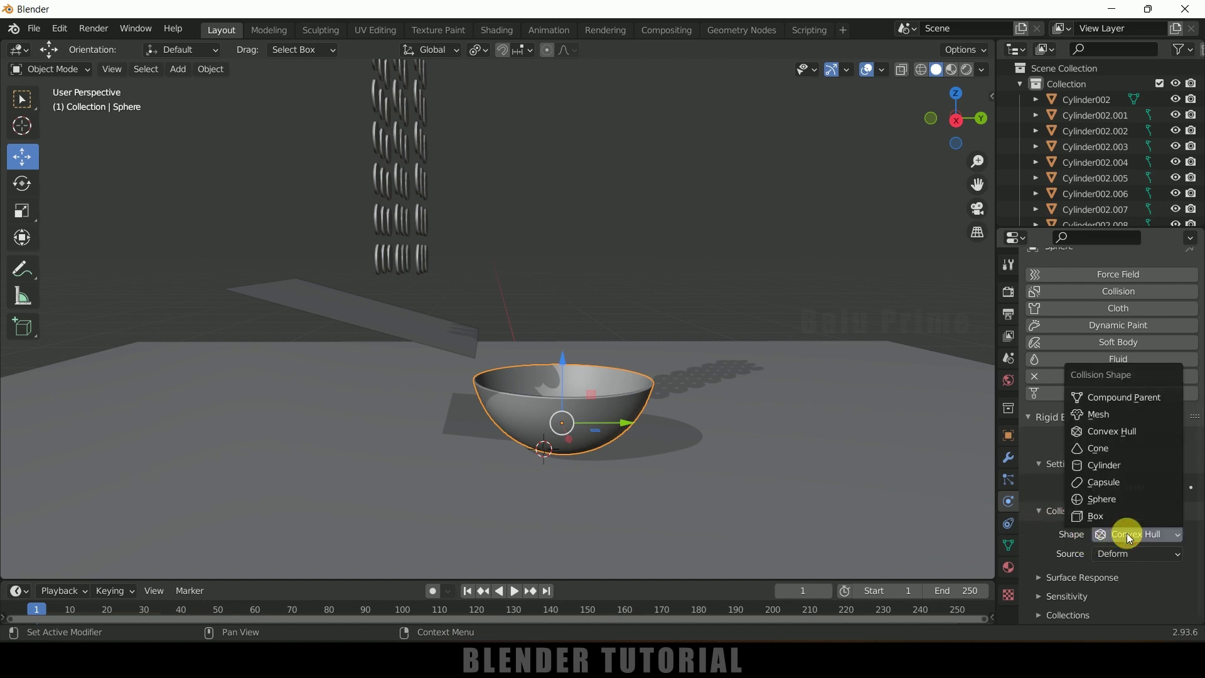
left_click(1099, 425)
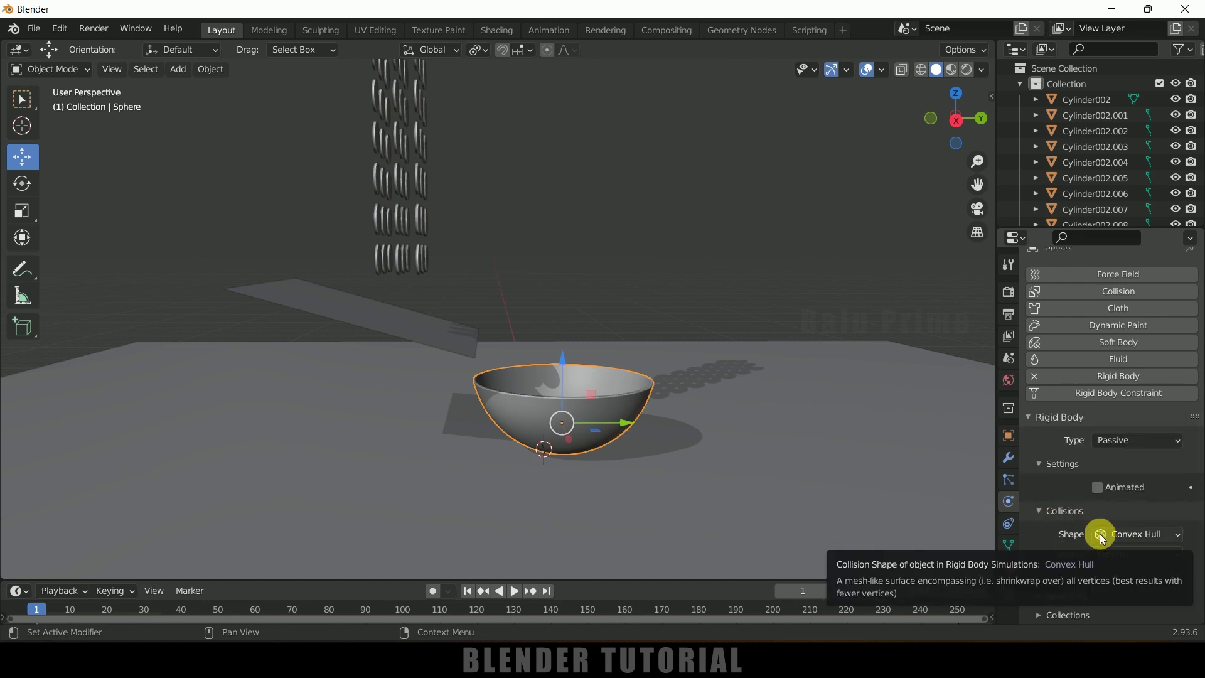
left_click(1139, 533)
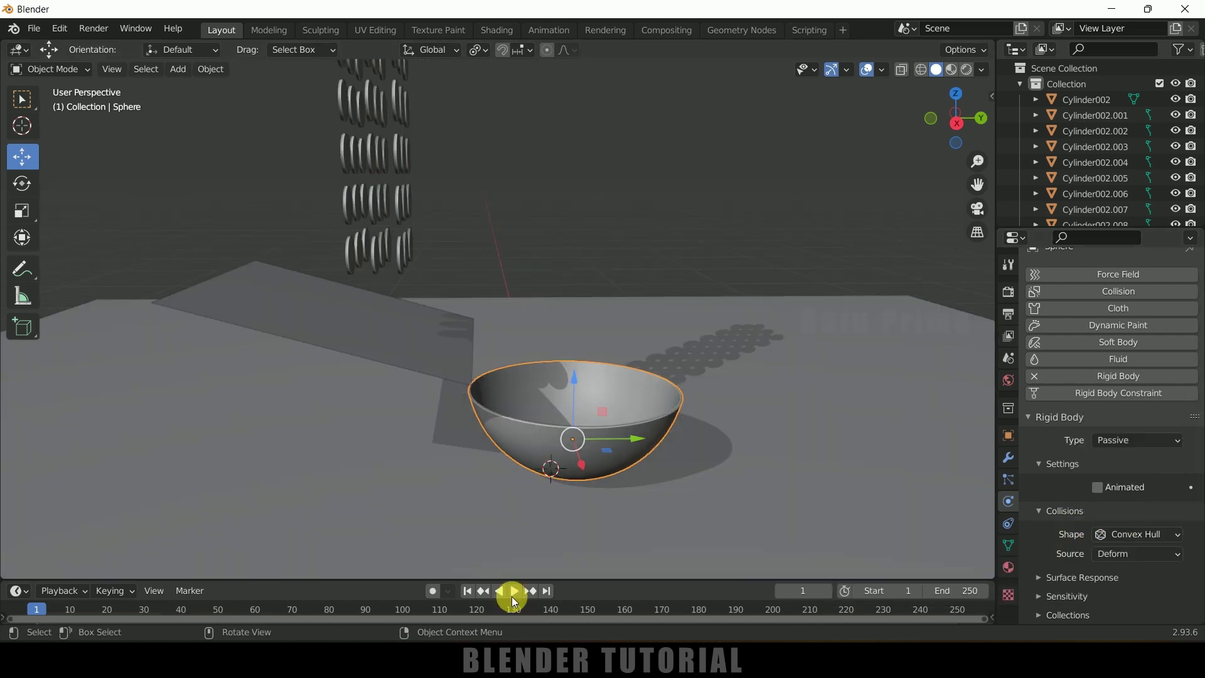
- Play the simulation to check how the coins hit the bowl, and set the bowl's collision shape to Mesh
left_click(514, 591)
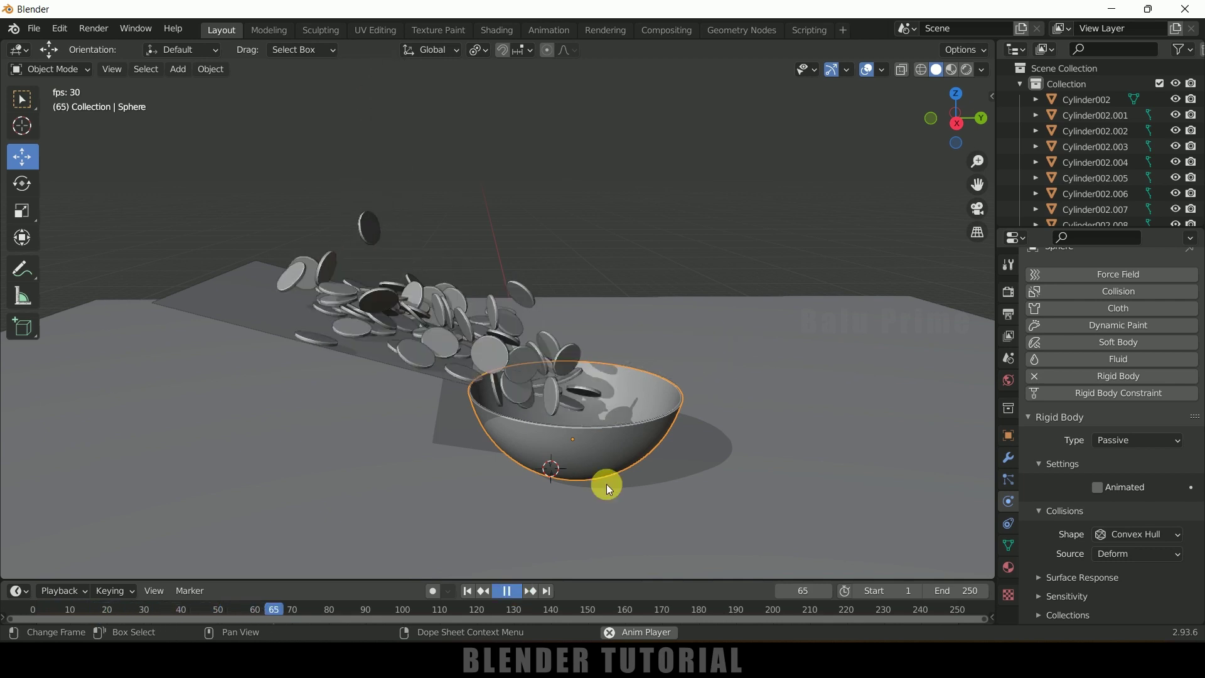
key("space")
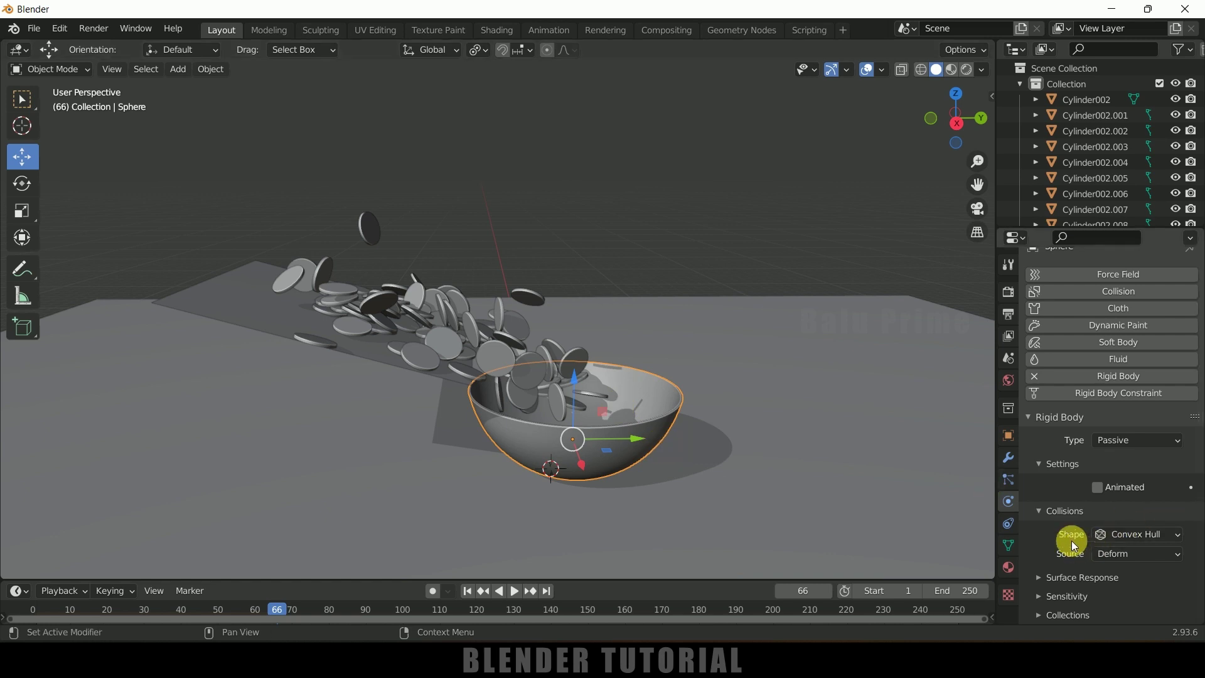
left_click(1127, 533)
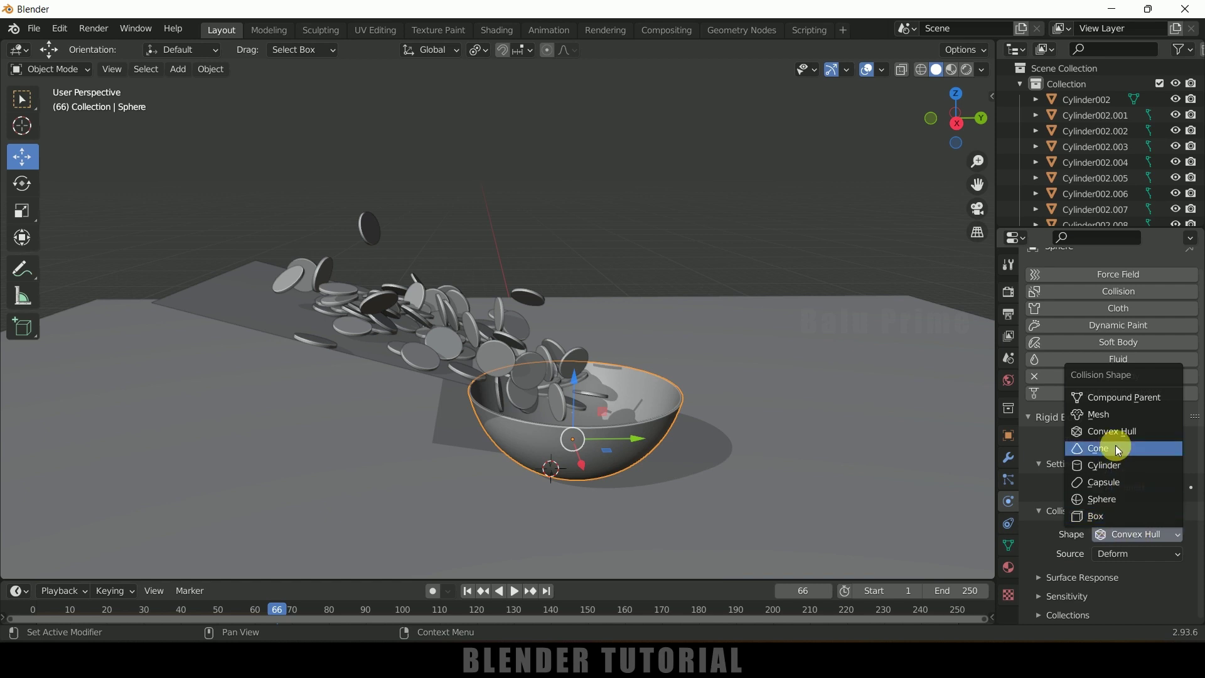
left_click(1095, 414)
- Replay the simulation from the first frame to check how the coins land in the bowl, and return to the first frame
left_click(467, 591)
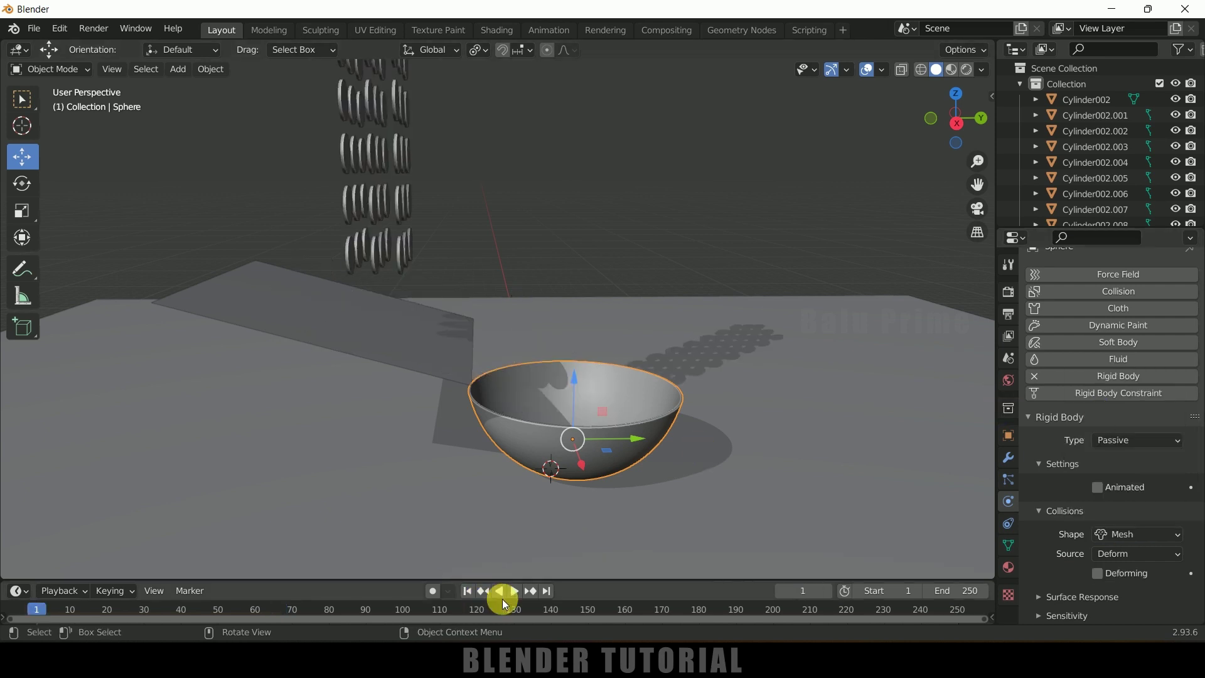
left_click(516, 591)
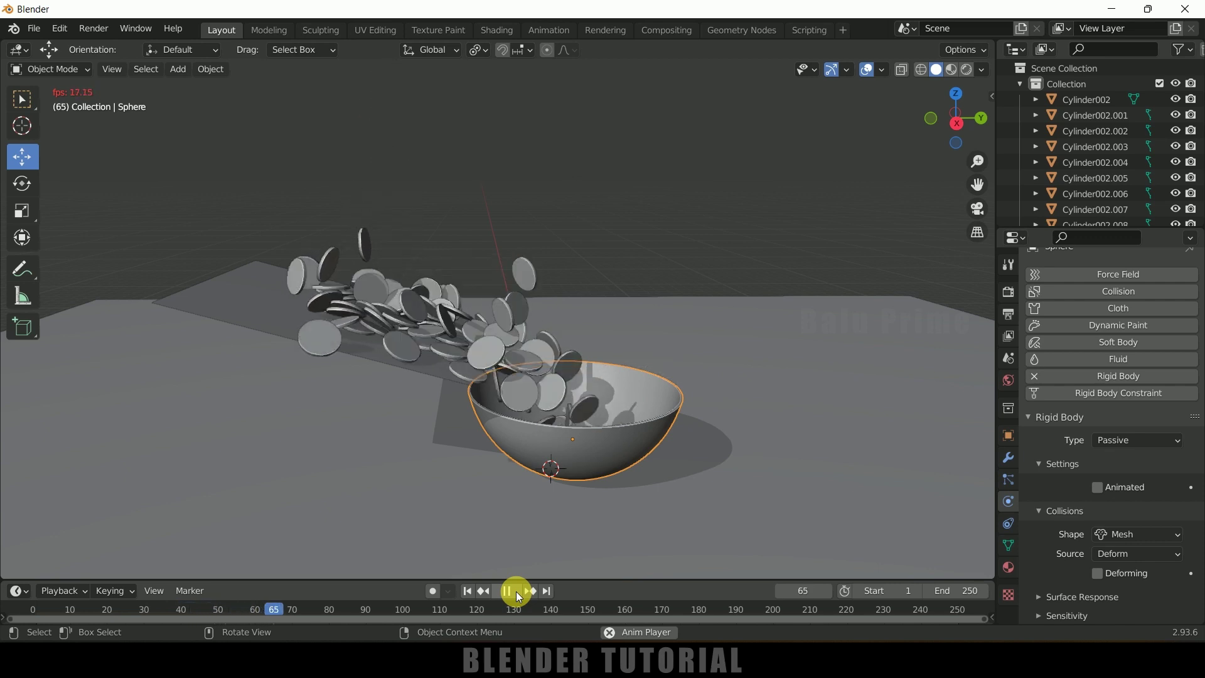
left_click(516, 592)
middle_click_drag(709, 425, 714, 451)
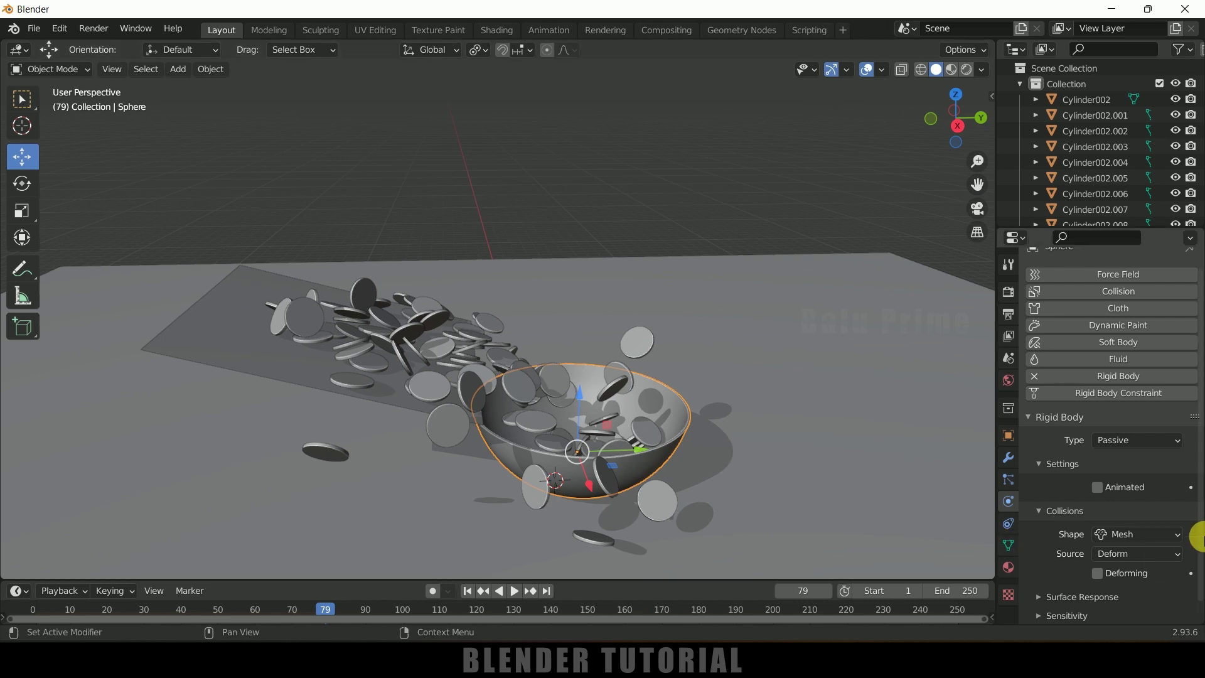
left_click(467, 592)
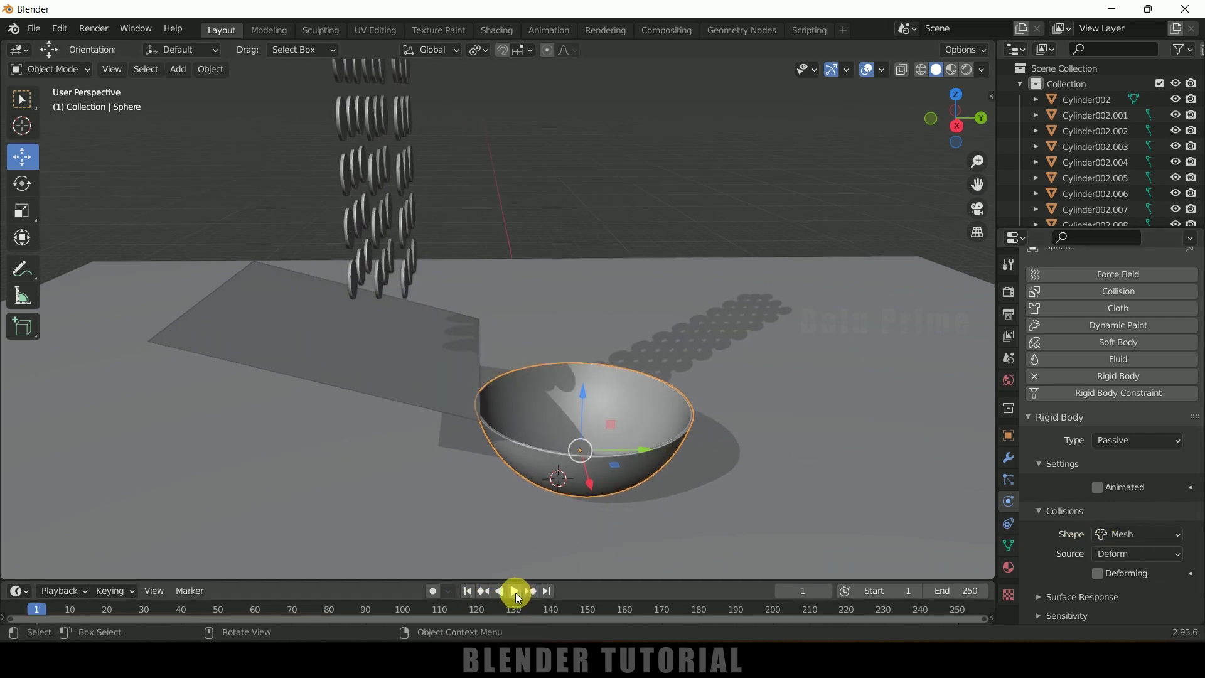
left_click(515, 591)
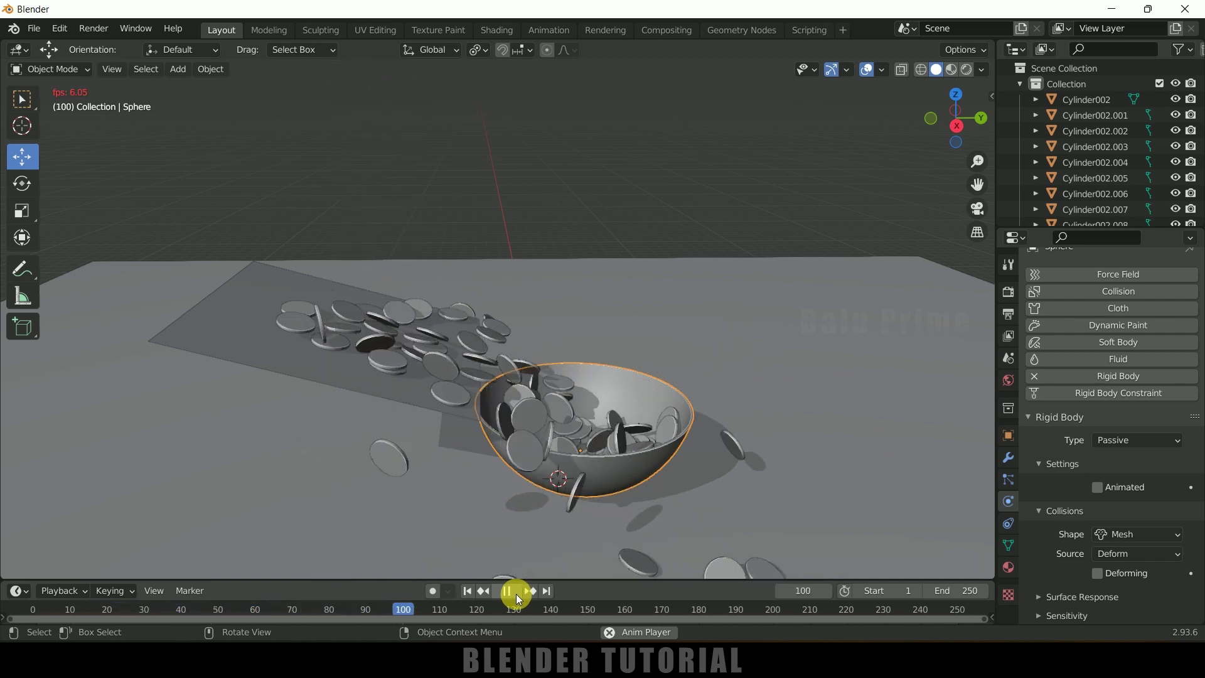
left_click(516, 594)
left_click(469, 593)
- Extrude the tilted plane's two sloping side edges upward along Z as walls, and move the object slightly along Y, away from the bowl
middle_click_drag(628, 464, 557, 295)
left_click(583, 291)
key("Tab")
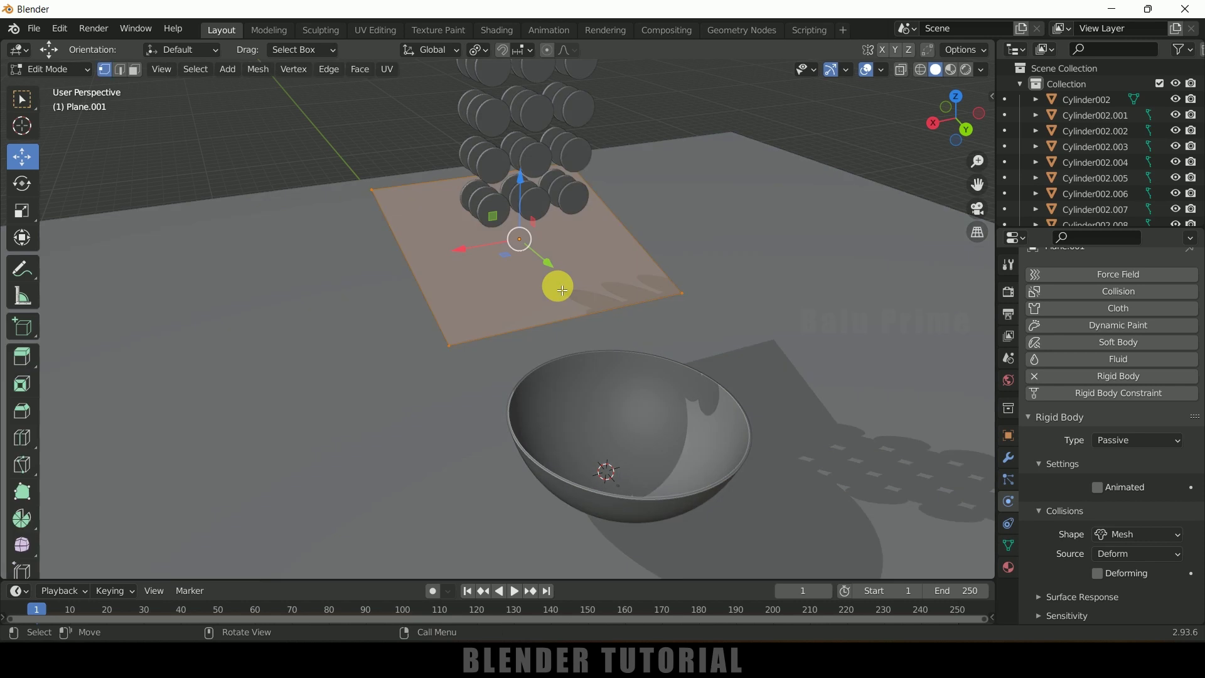
left_click(120, 70)
left_click(423, 286)
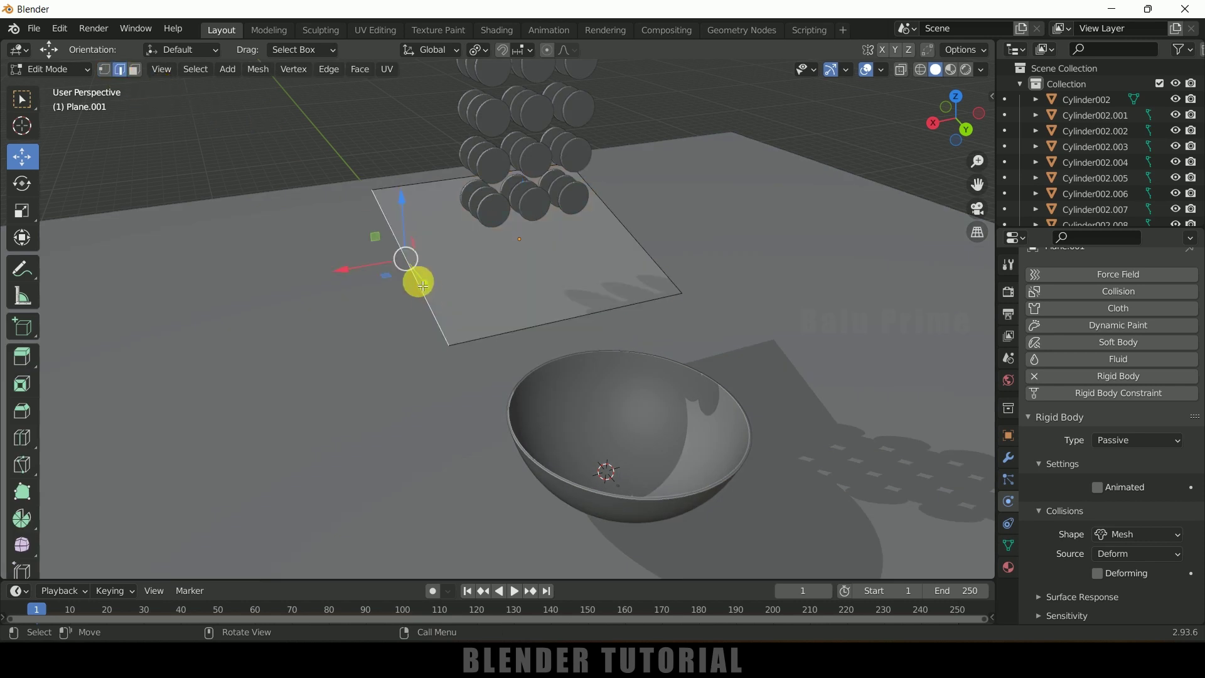
left_click(660, 262, "shift")
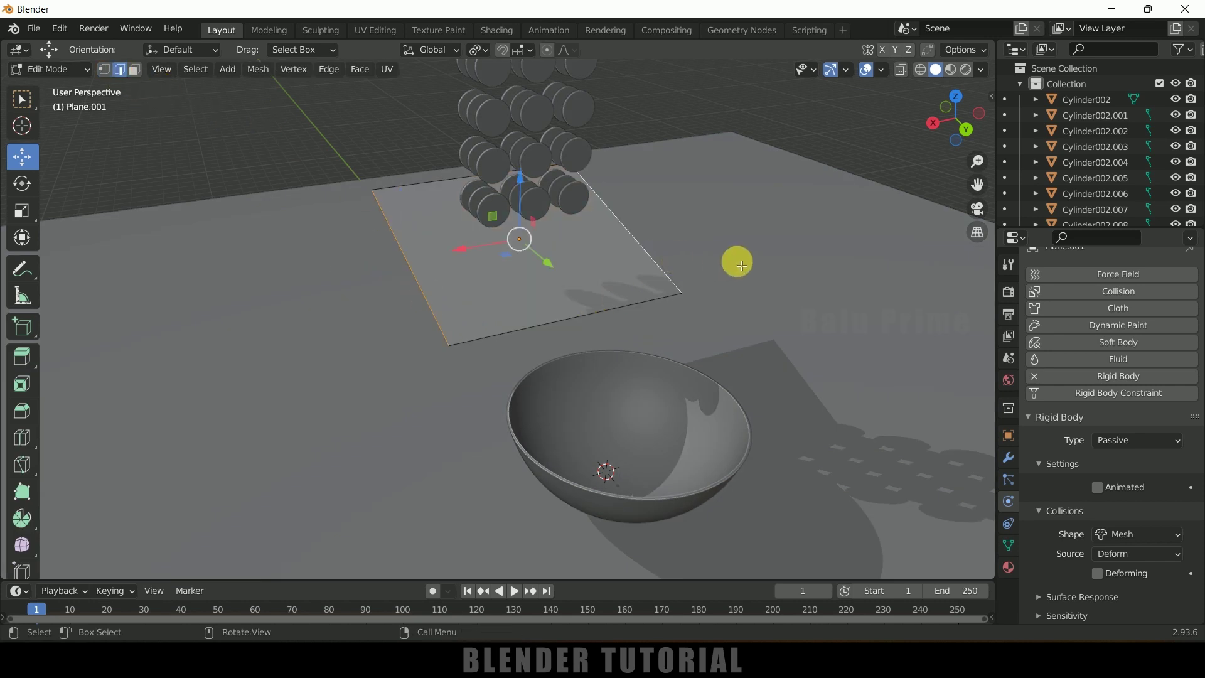
key("e")
key("z")
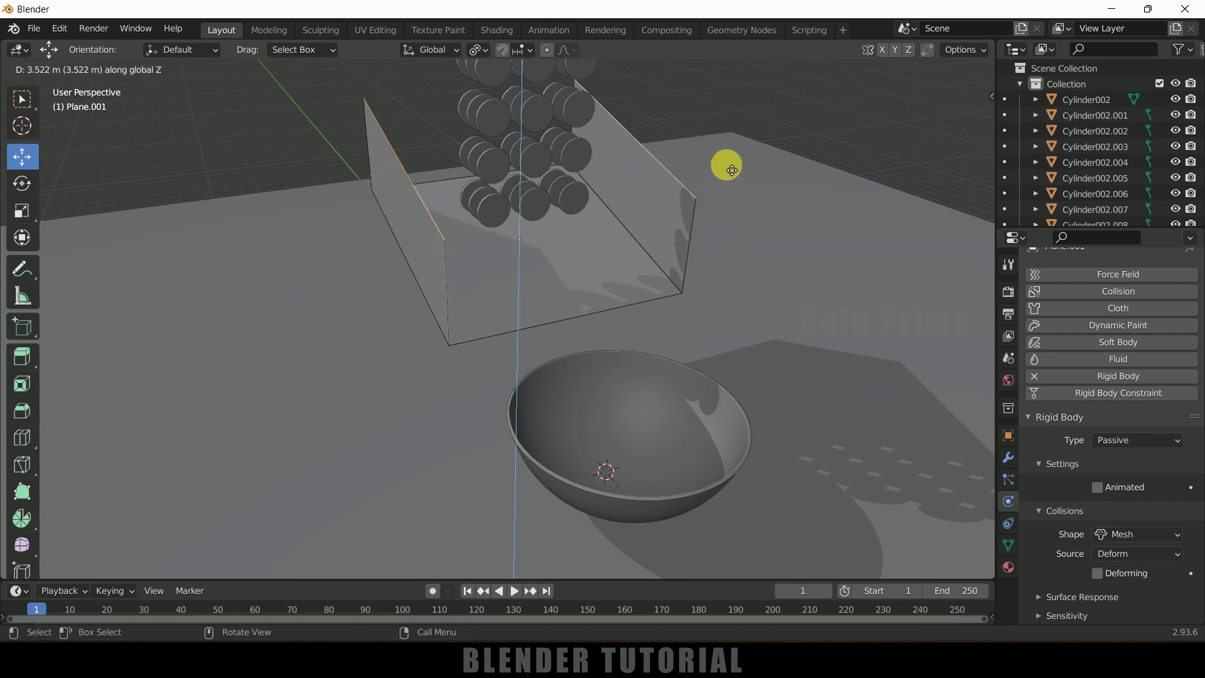
left_click(721, 149)
middle_click_drag(711, 324, 744, 339)
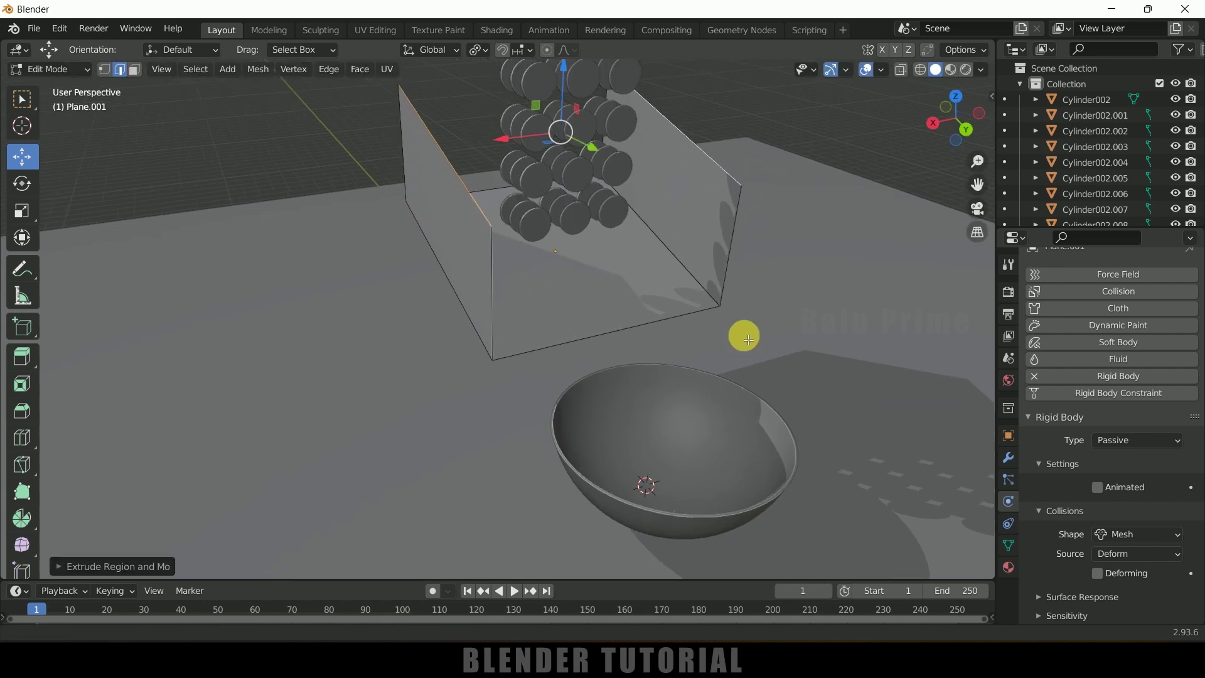
key("Tab")
middle_click_drag(672, 352, 724, 346)
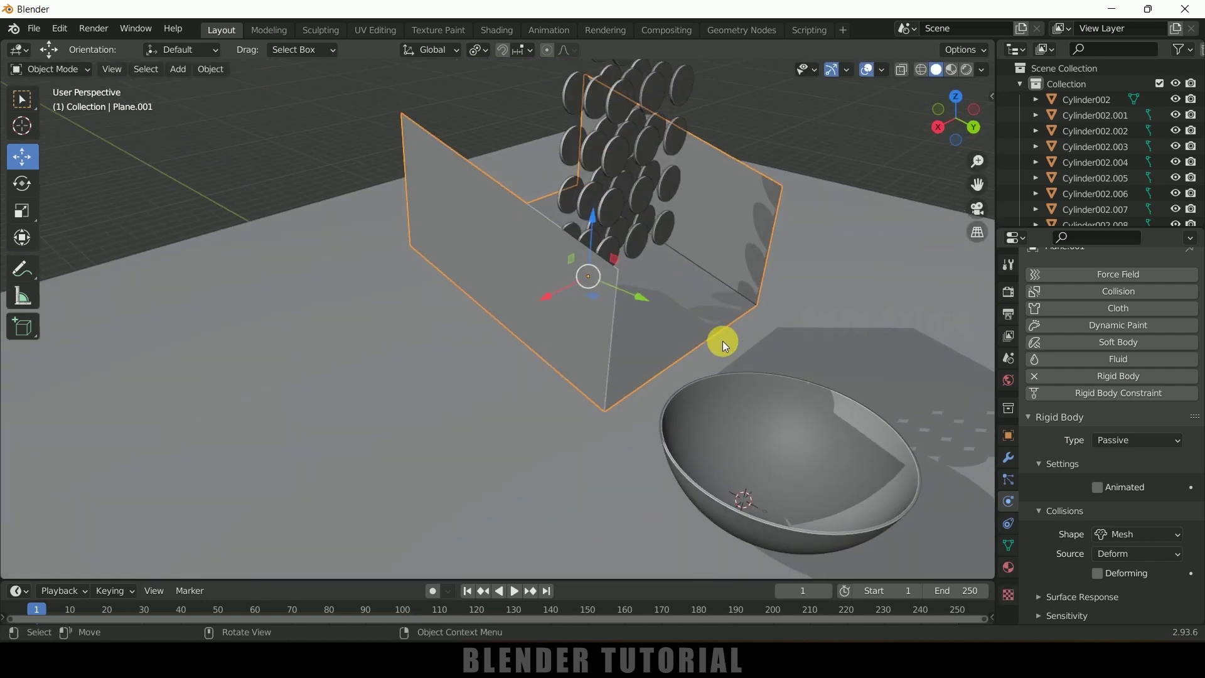
left_click_drag(641, 299, 576, 278)
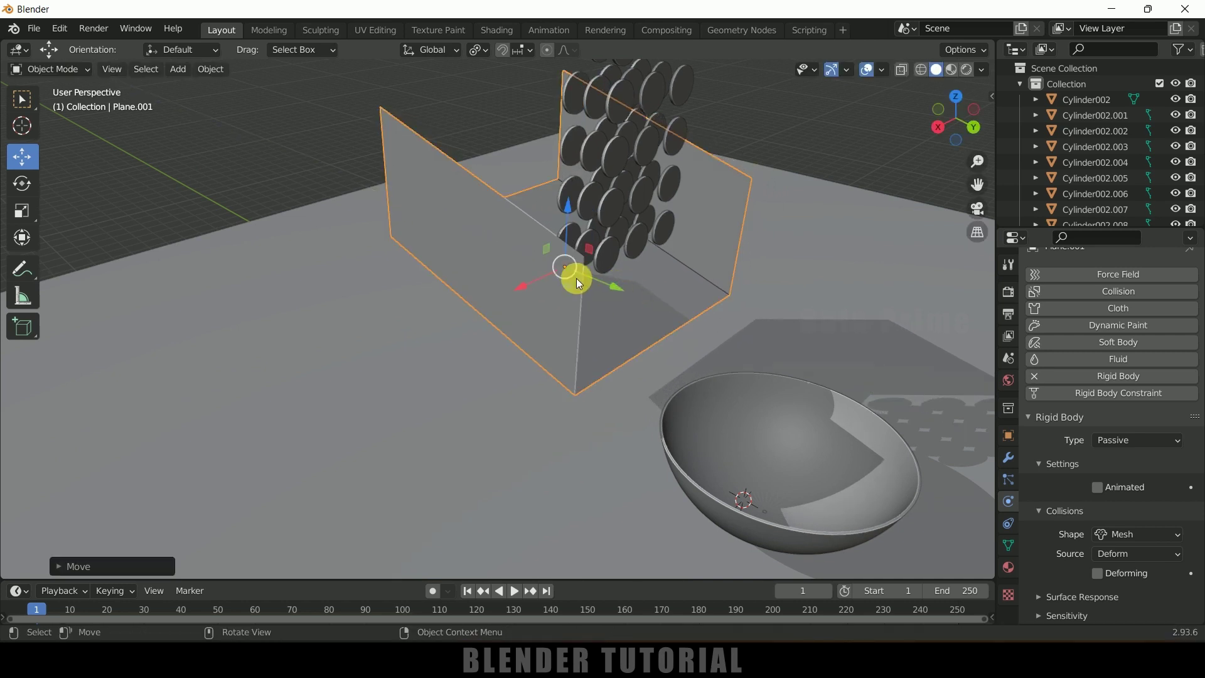
- Narrow the chute's lower opening by scaling its four end vertices down, and shift them slightly along Y toward the bowl
key("Tab")
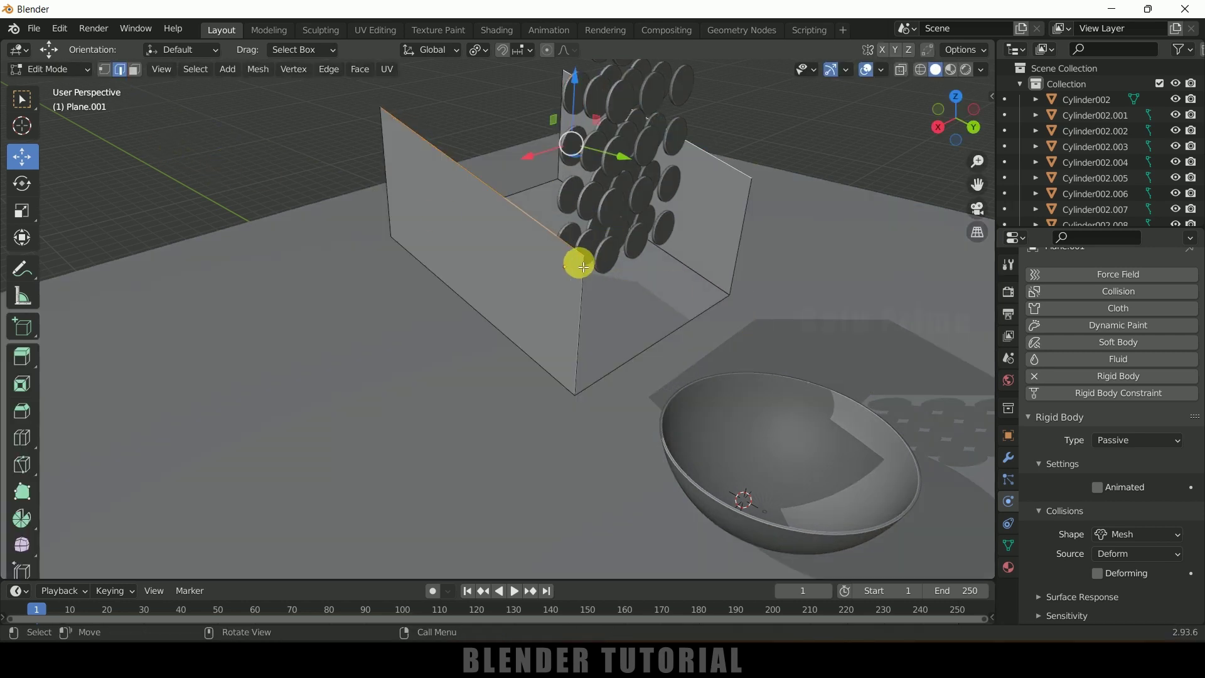
left_click(564, 280)
left_click(756, 194, "shift")
left_click(587, 361, "shift")
left_click(729, 293, "shift")
key("s")
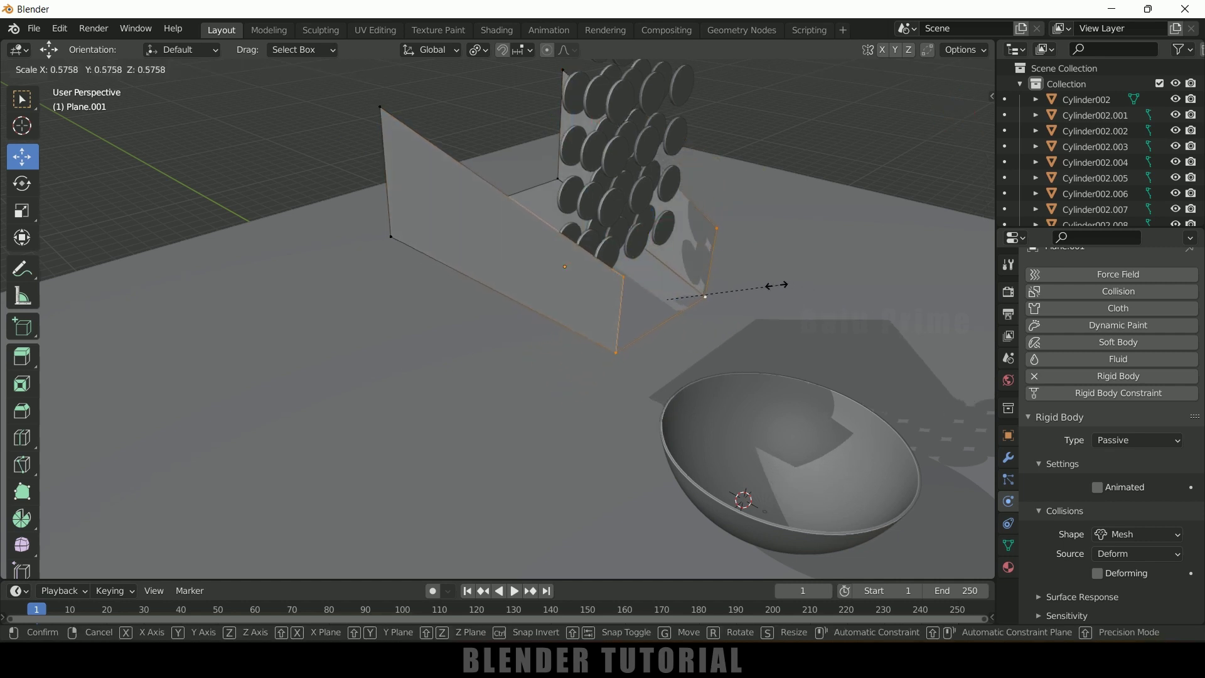
left_click(807, 277)
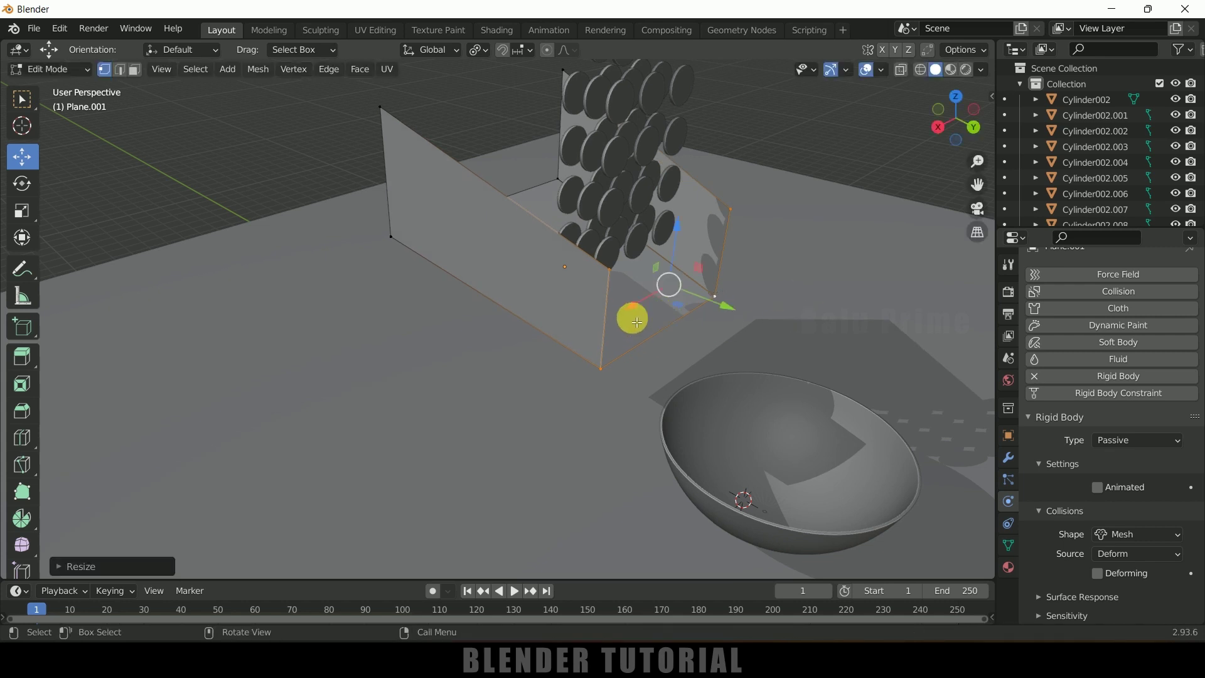
left_click_drag(726, 323, 751, 315)
key("Tab")
mouse_move(725, 390)
middle_mouse_down()
mouse_move(629, 383)
mouse_move(717, 391)
middle_mouse_up()
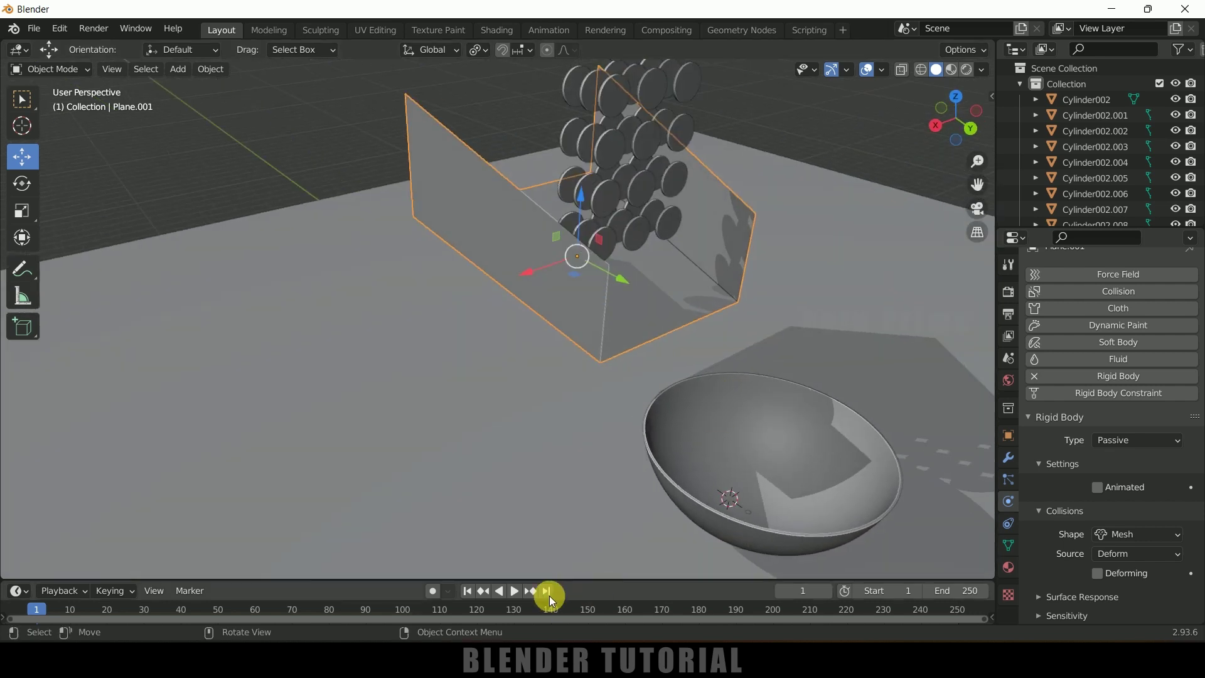
- Play the simulation to check how the walled chute guides the coins into the bowl, and return to the first frame
left_click(515, 591)
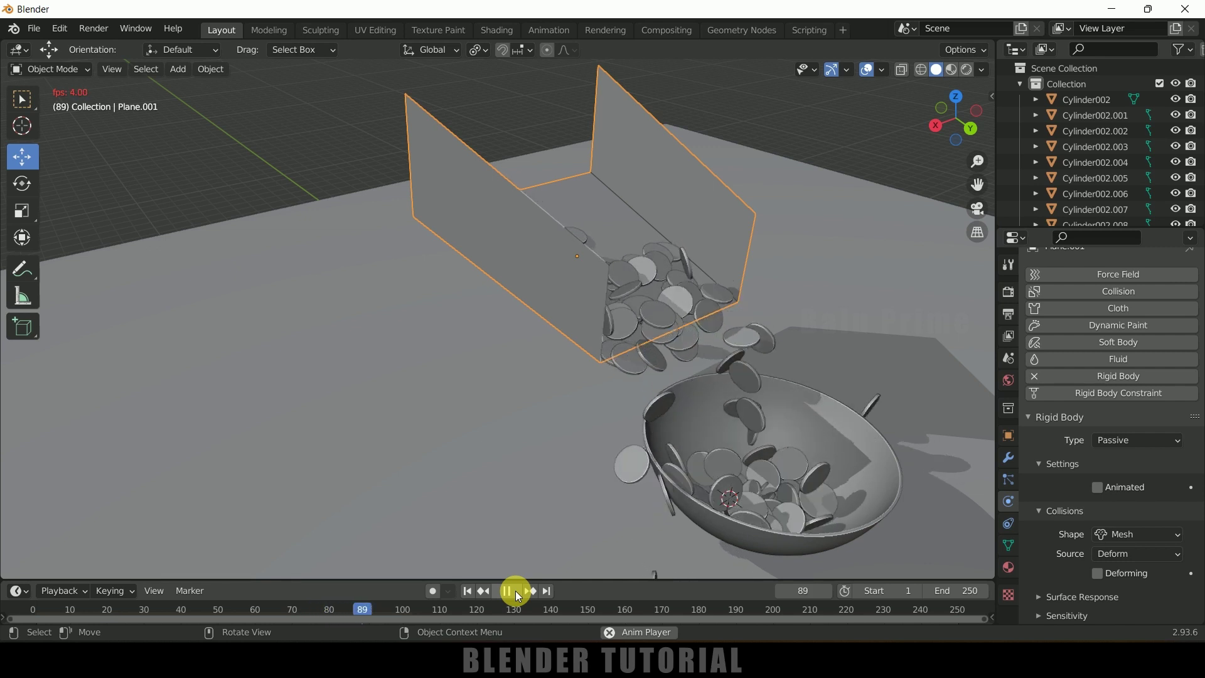
left_click(515, 590)
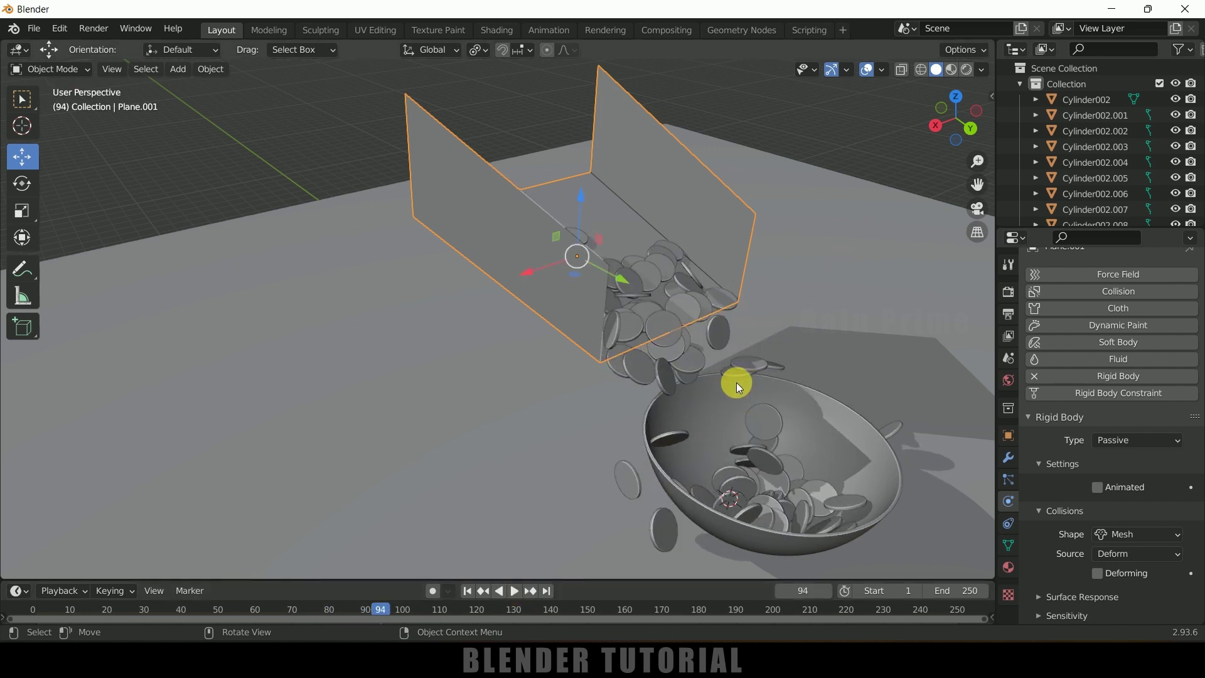
left_click(467, 590)
- Select one of the coins and bake the rigid body simulation cache in the scene's Rigid Body World
left_click(652, 233)
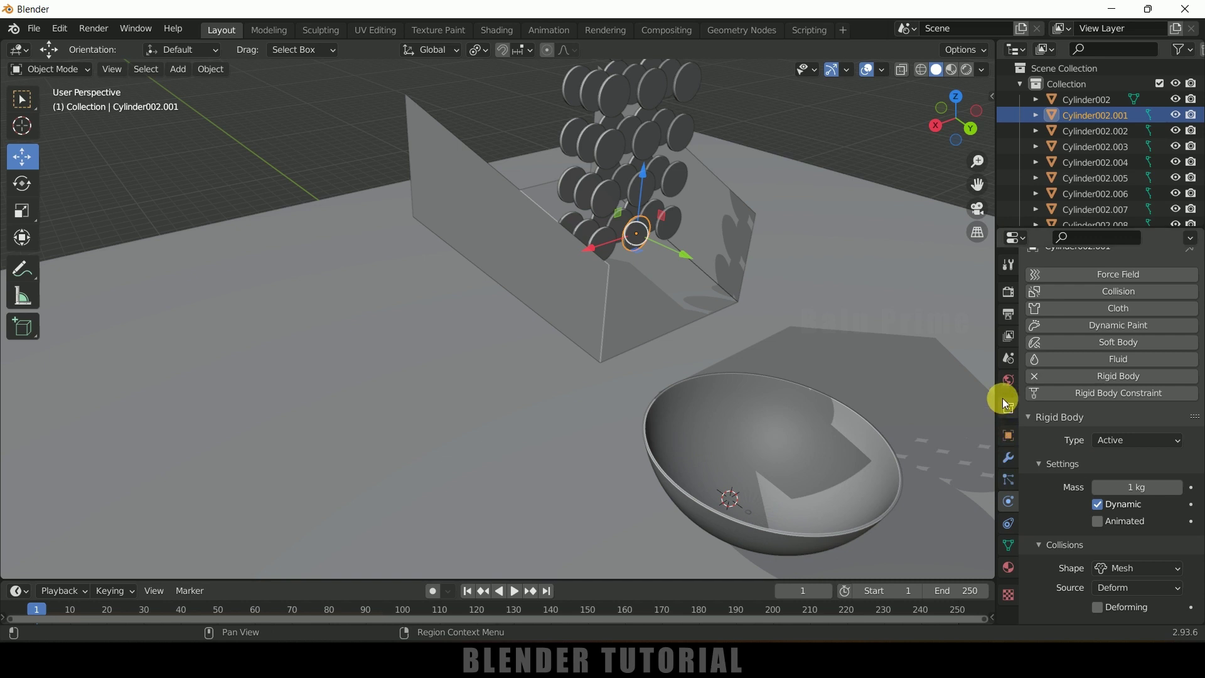
left_click(1008, 362)
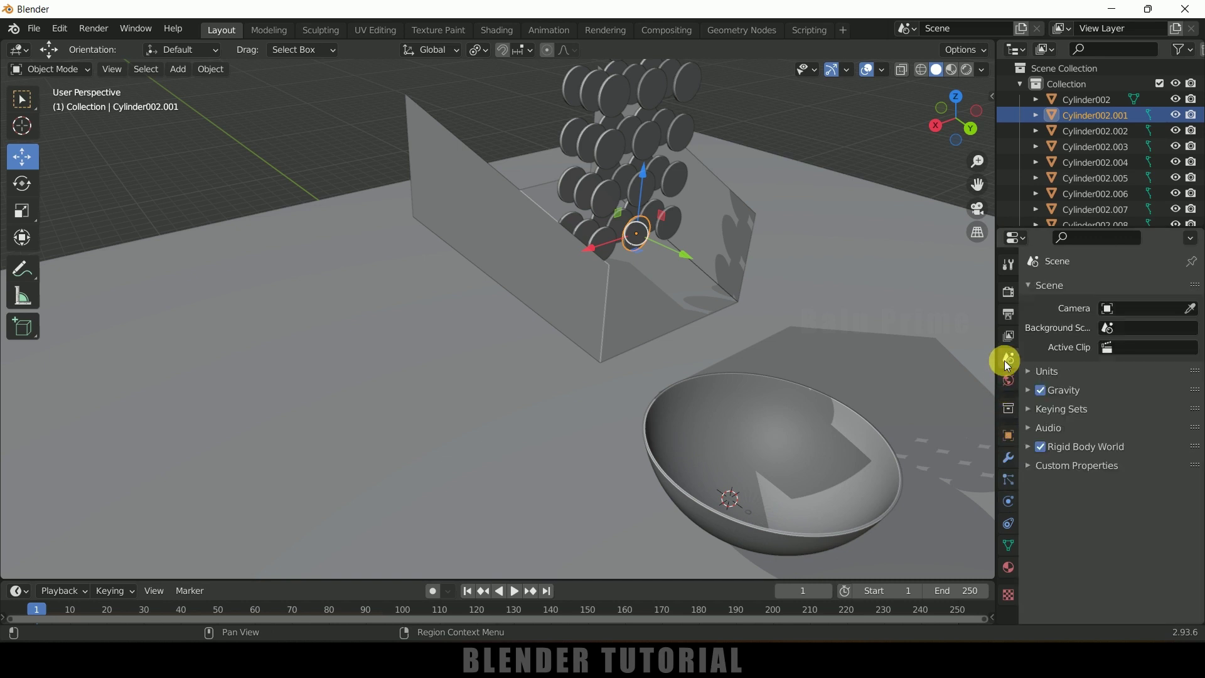
left_click(1027, 447)
scroll(1035, 483, "down", 2)
left_click(1053, 574)
scroll(1039, 564, "down", 4)
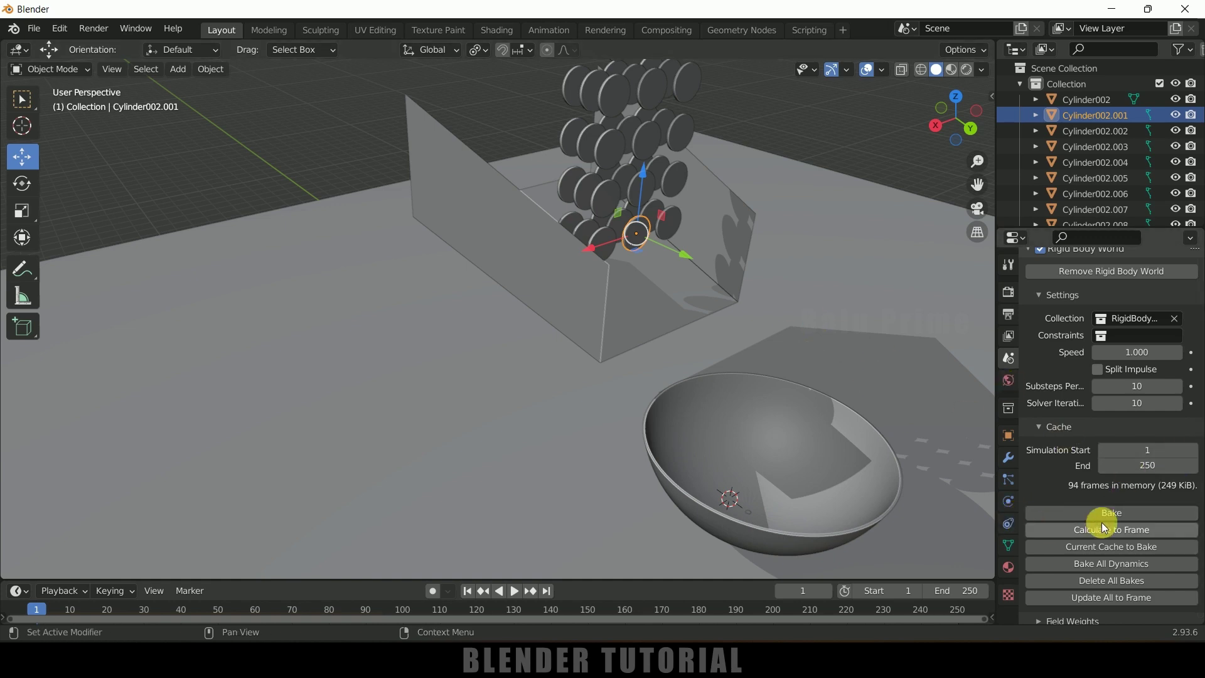
left_click(1126, 512)
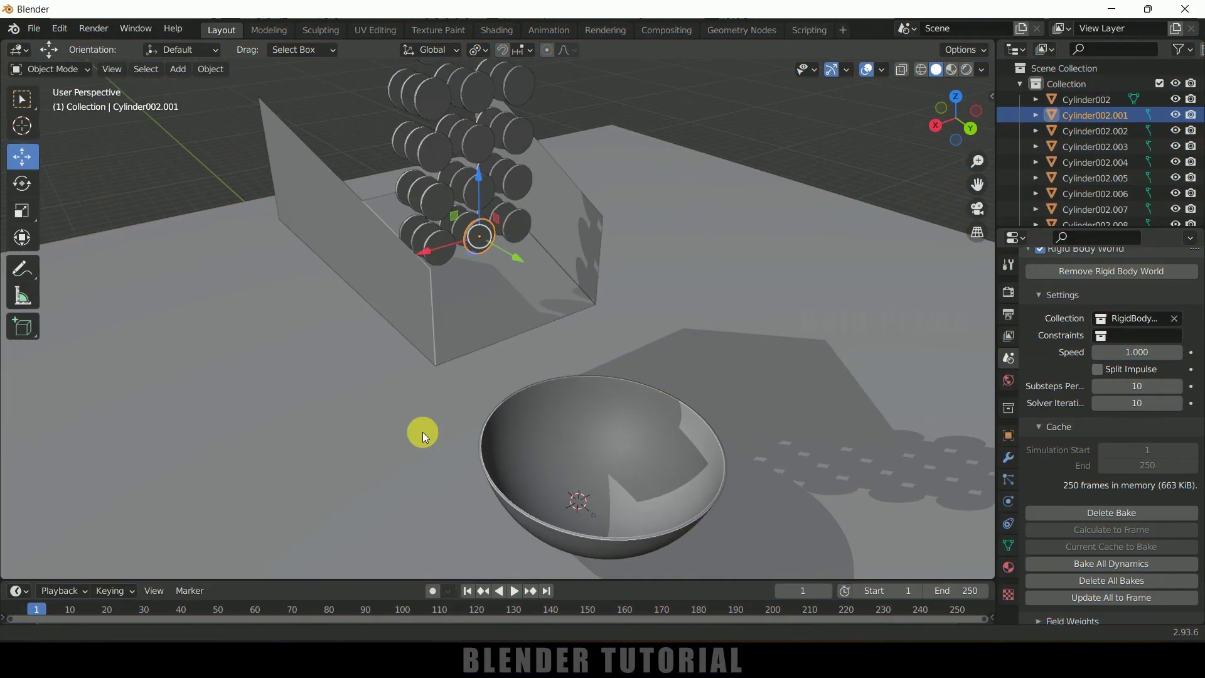
- Play the baked simulation to check the coins falling into the bowl, and pause it at frame 193
middle_click_drag(422, 431, 529, 450)
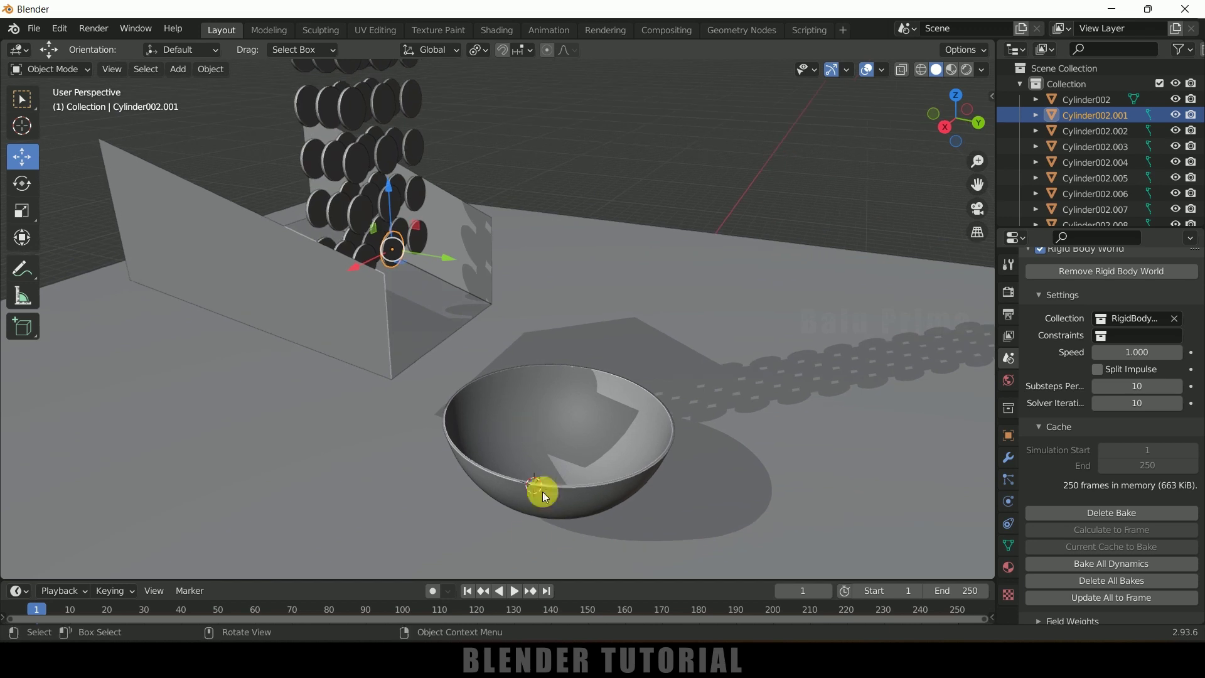
left_click(513, 590)
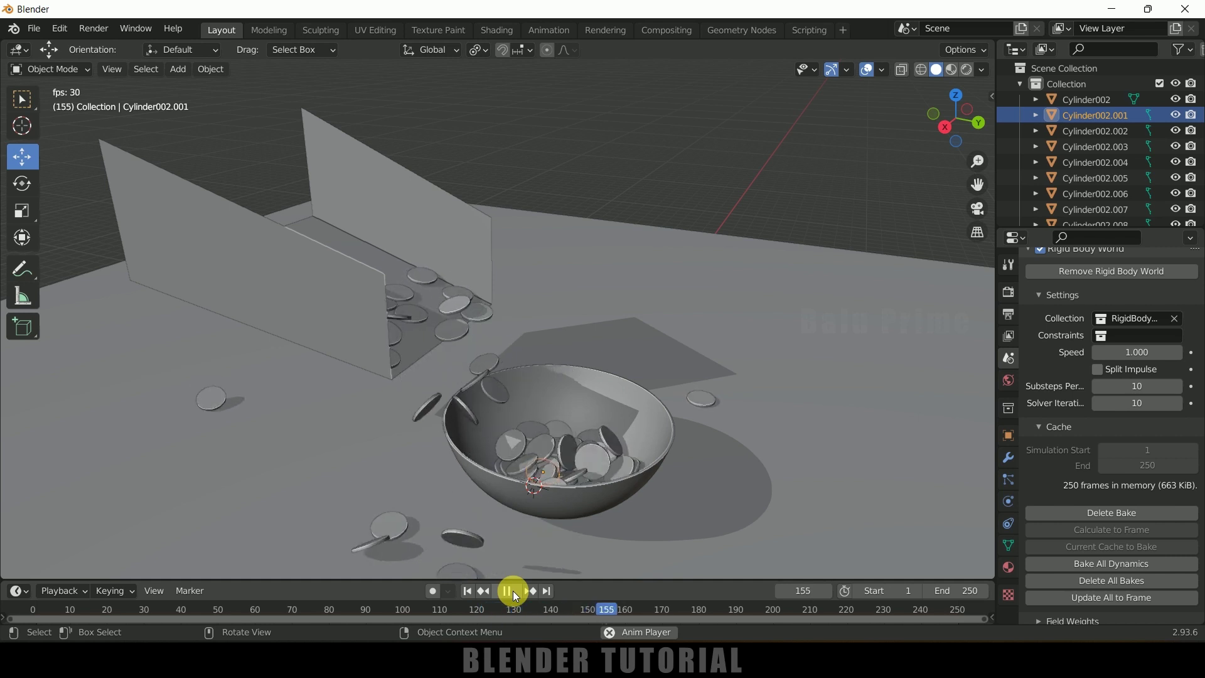
left_click(513, 590)
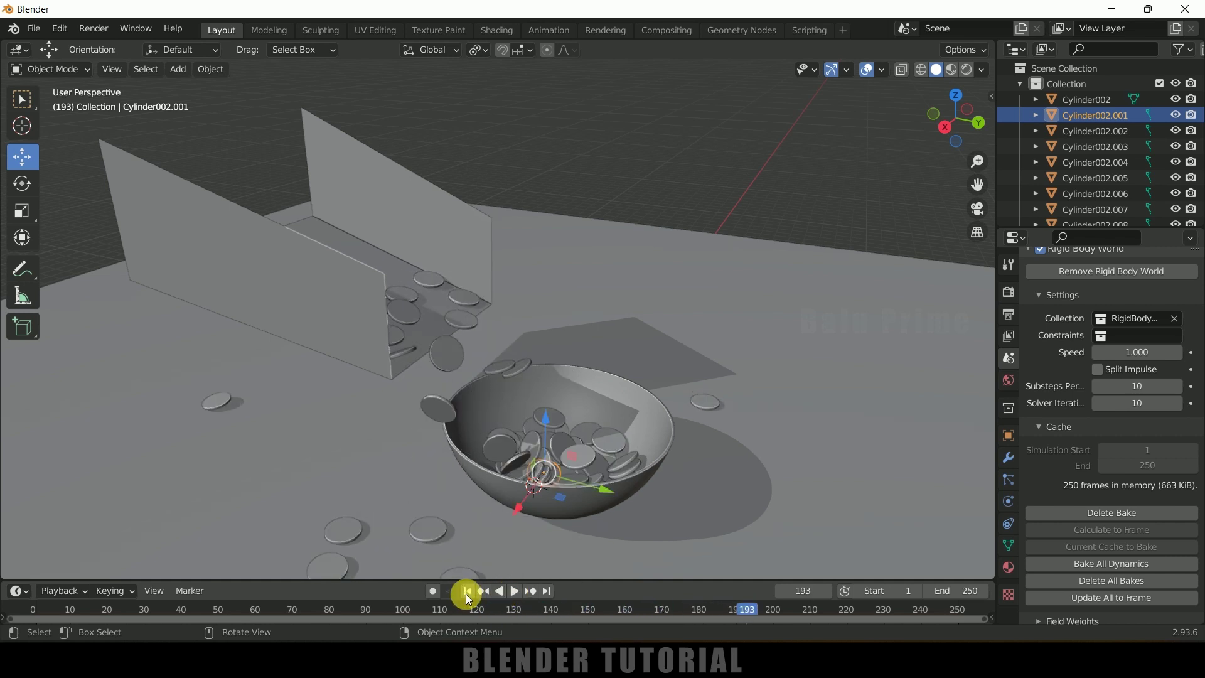
- Show the viewport with rendered shading and set the world background colour to an Environment Texture
left_click(966, 69)
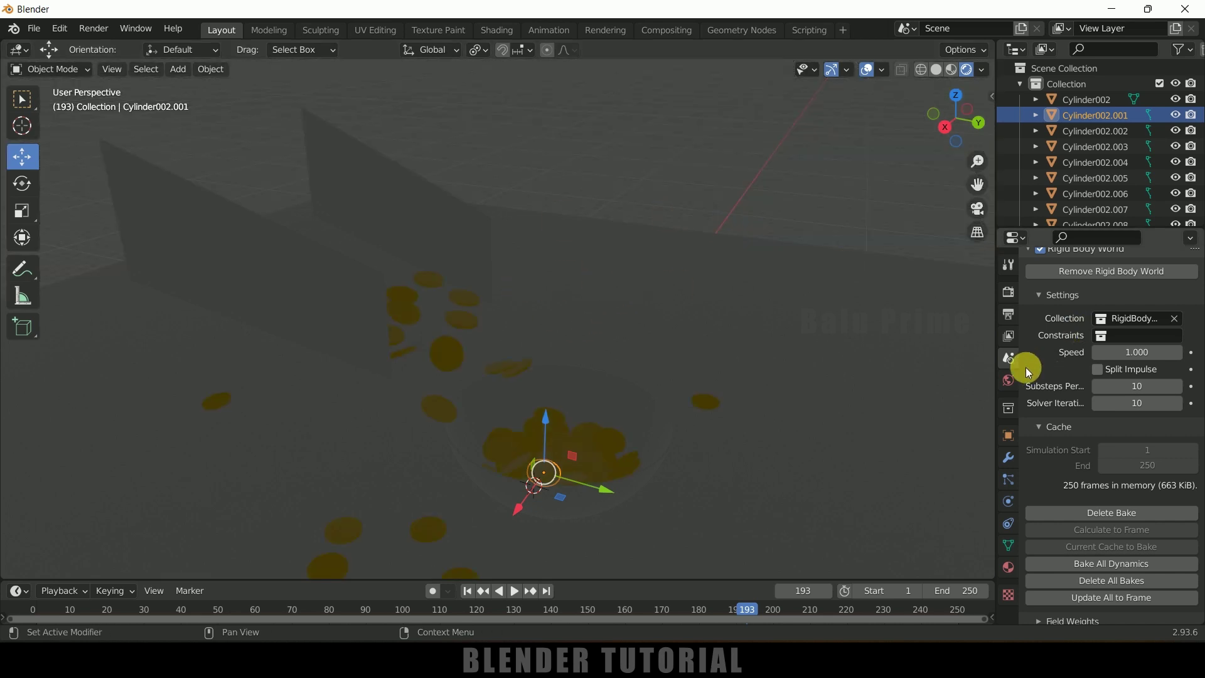
left_click(1010, 381)
left_click(1098, 392)
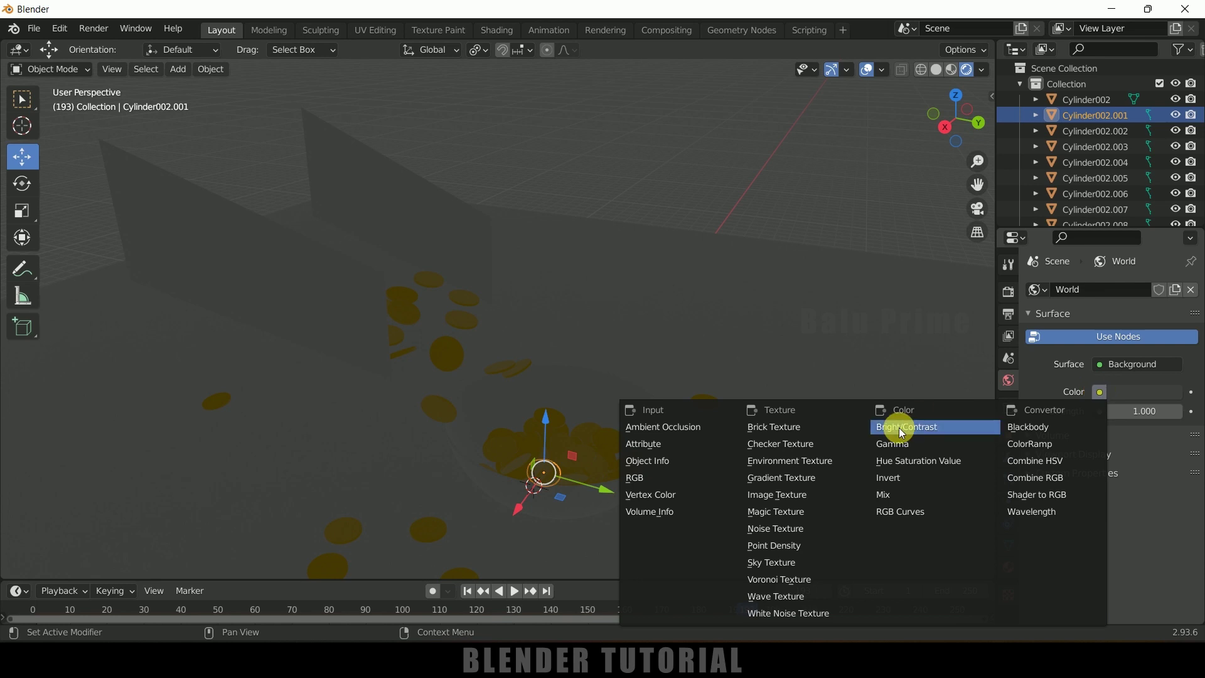
left_click(797, 460)
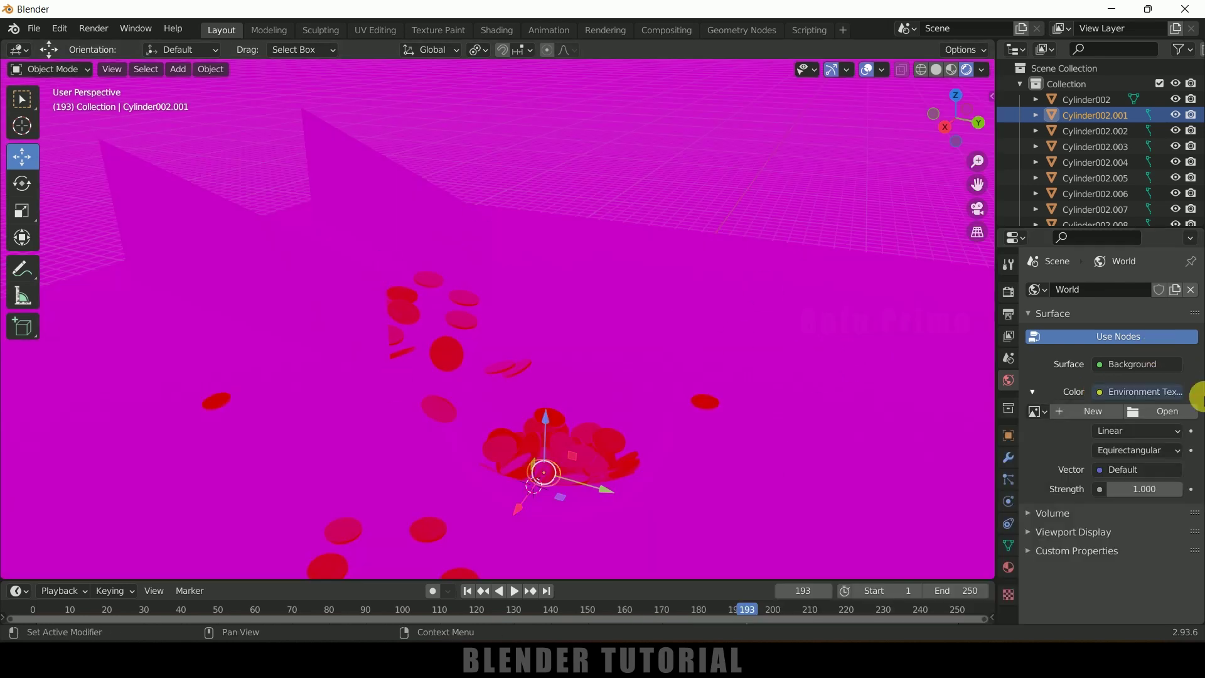
- Load autumn_forest_02_2k (1).hdr from the D:\HDR folder as the world's environment image
left_click(1150, 415)
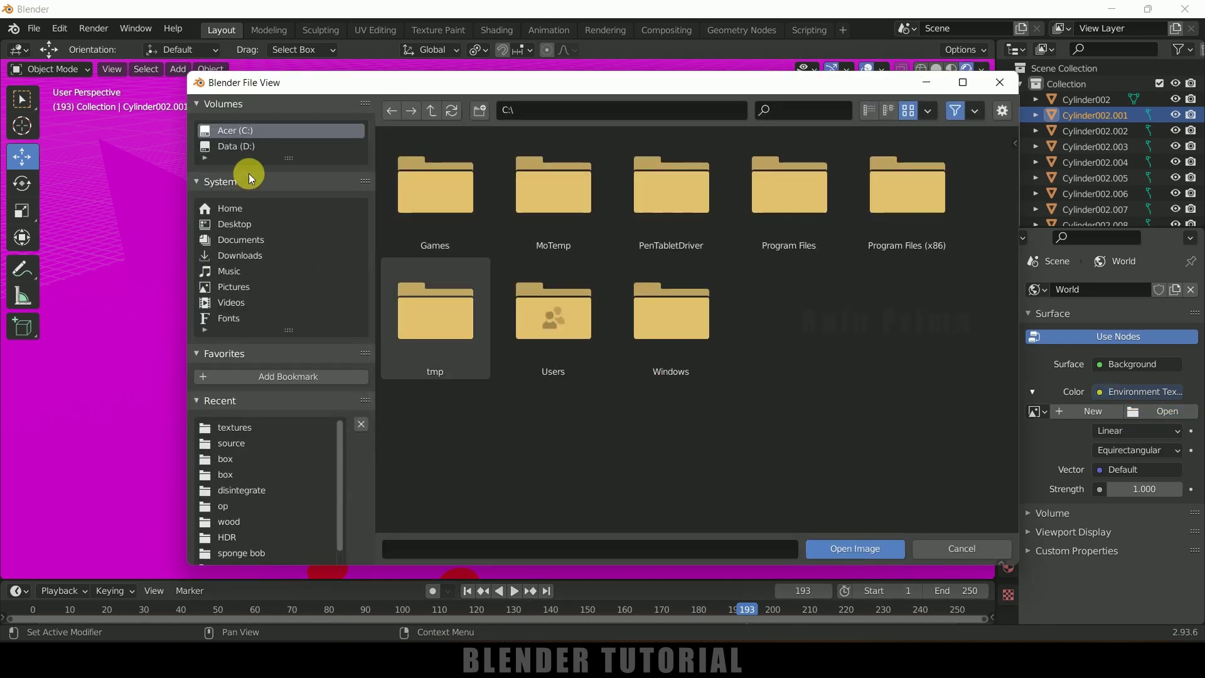
left_click(227, 141)
scroll(786, 375, "down", 1)
scroll(785, 375, "down", 3)
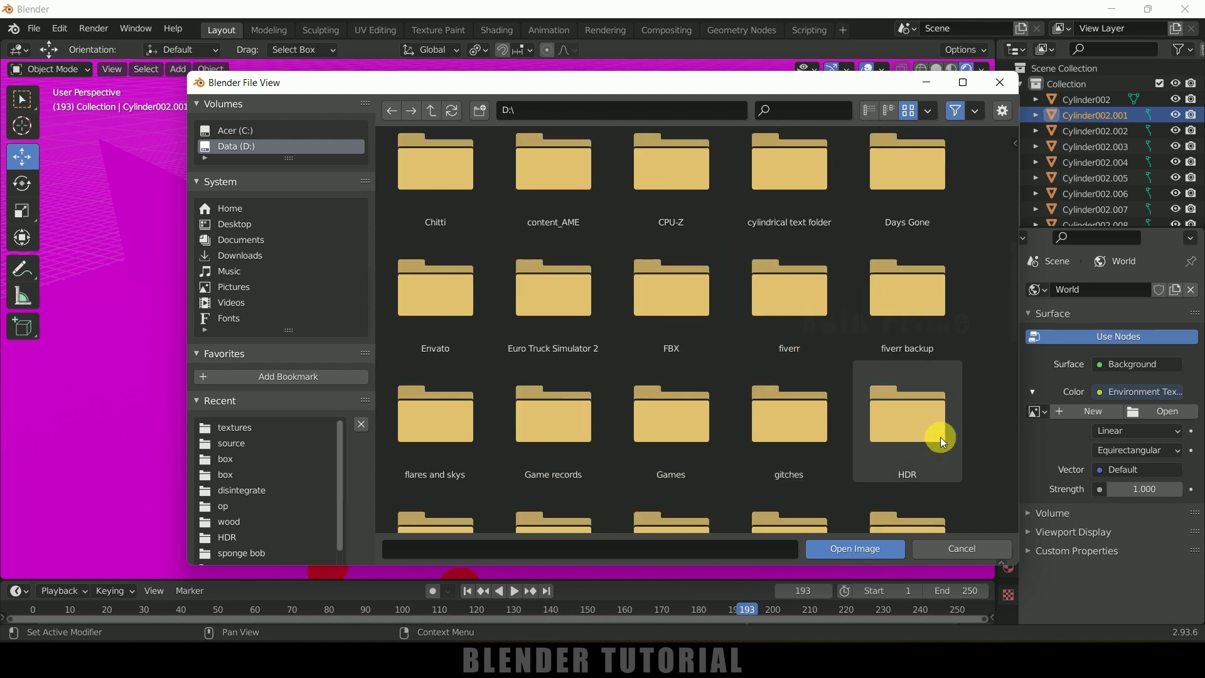
left_click(940, 437)
left_click(671, 329)
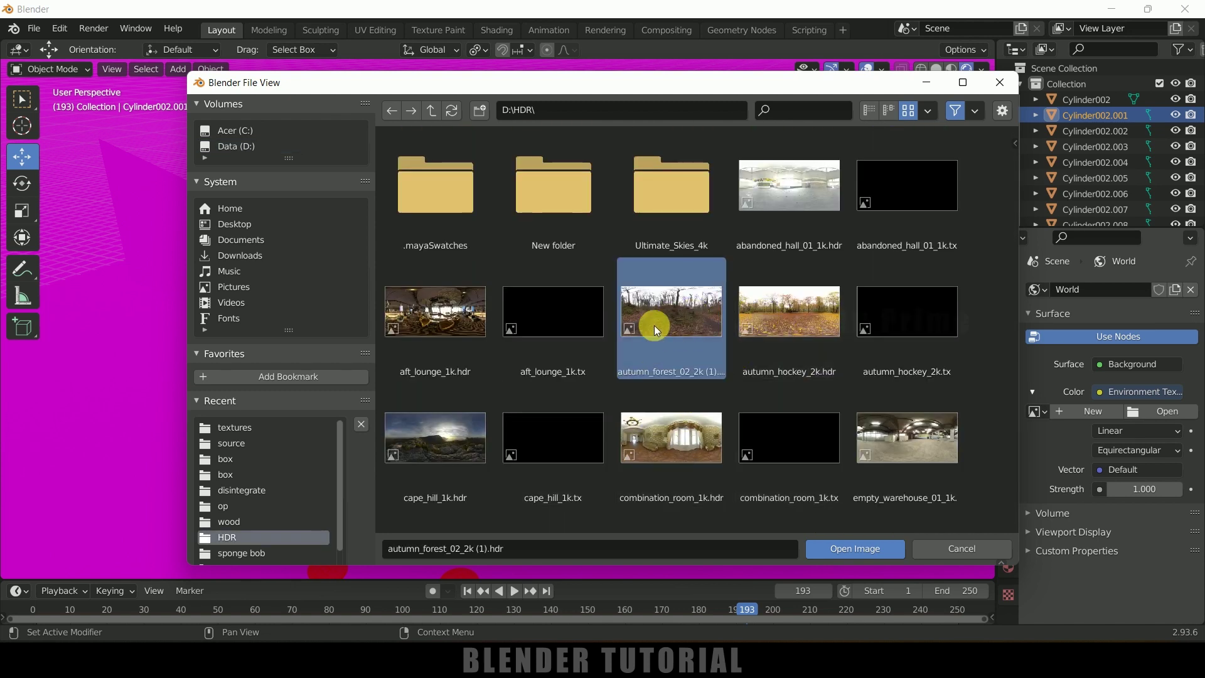
left_click(859, 546)
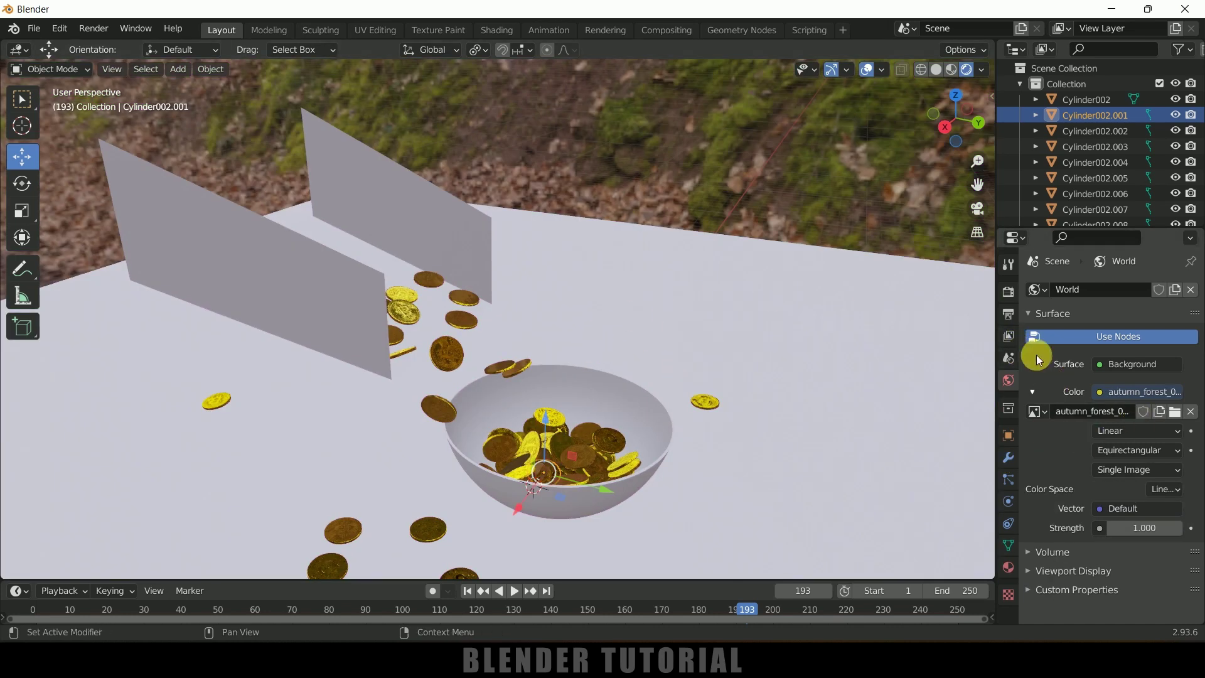
- Enable Ambient Occlusion for the Eevee render and set its distance to 3 m
left_click(1008, 292)
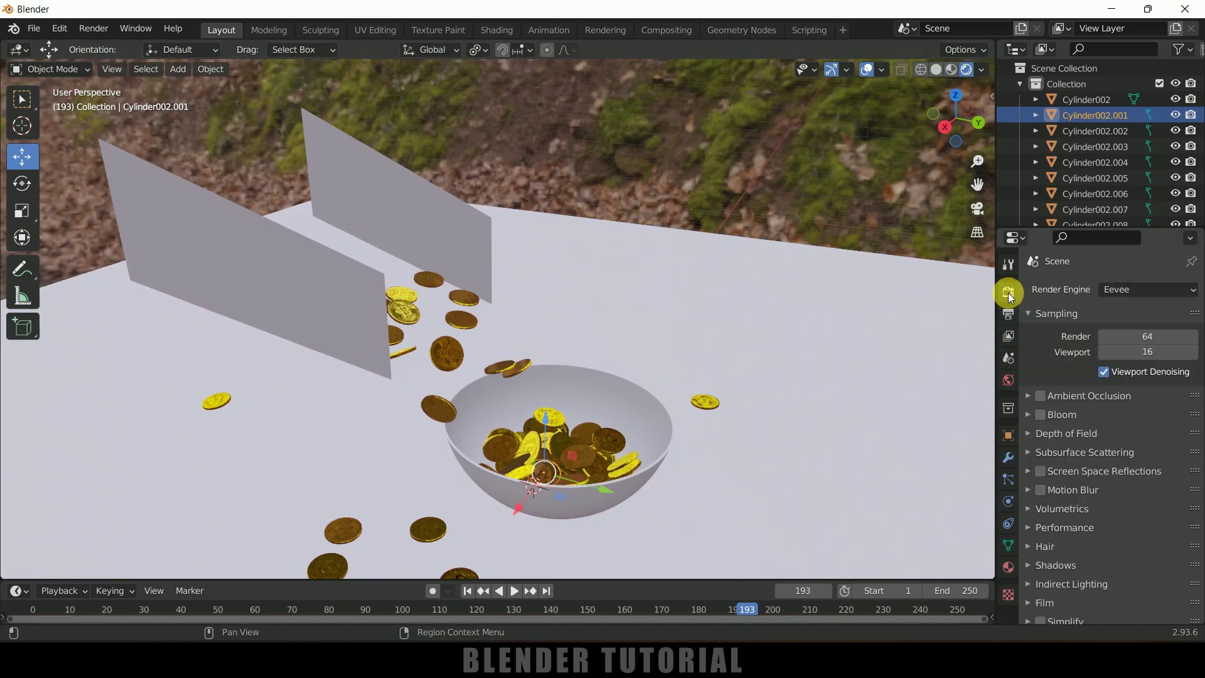
left_click(1042, 397)
left_click(1026, 397)
left_click(1132, 418)
key("Return")
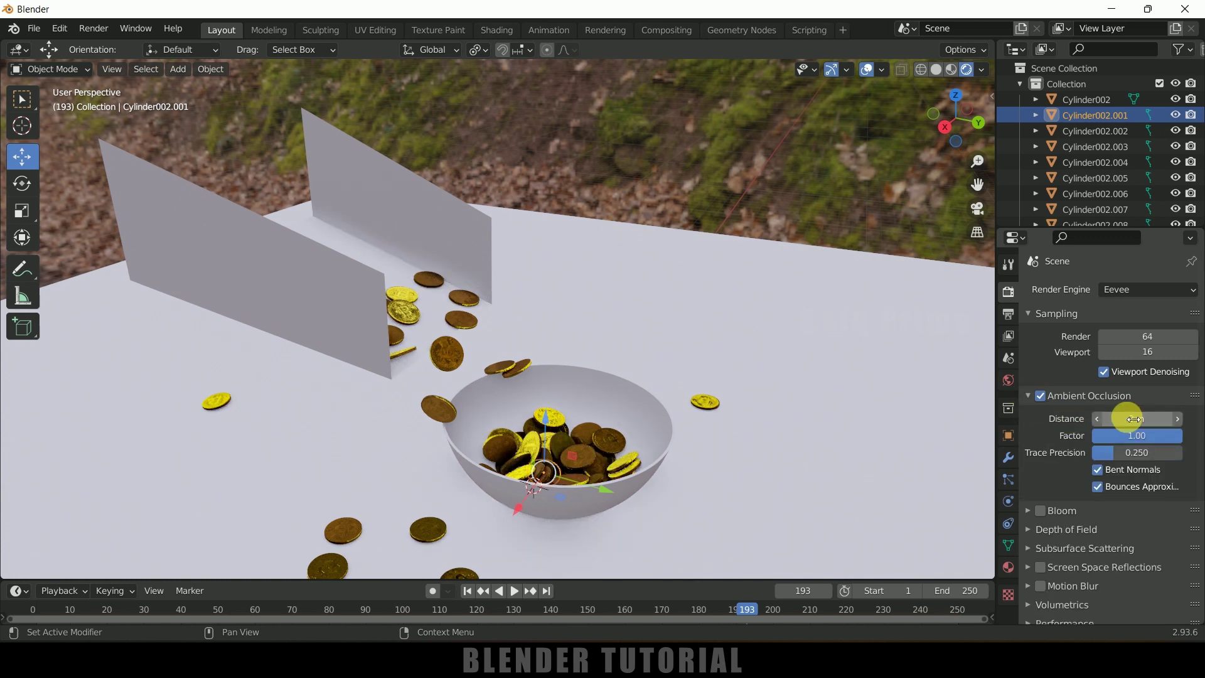
- Enable Screen Space Reflections for the Eevee render, with Refraction included
left_click(1041, 567)
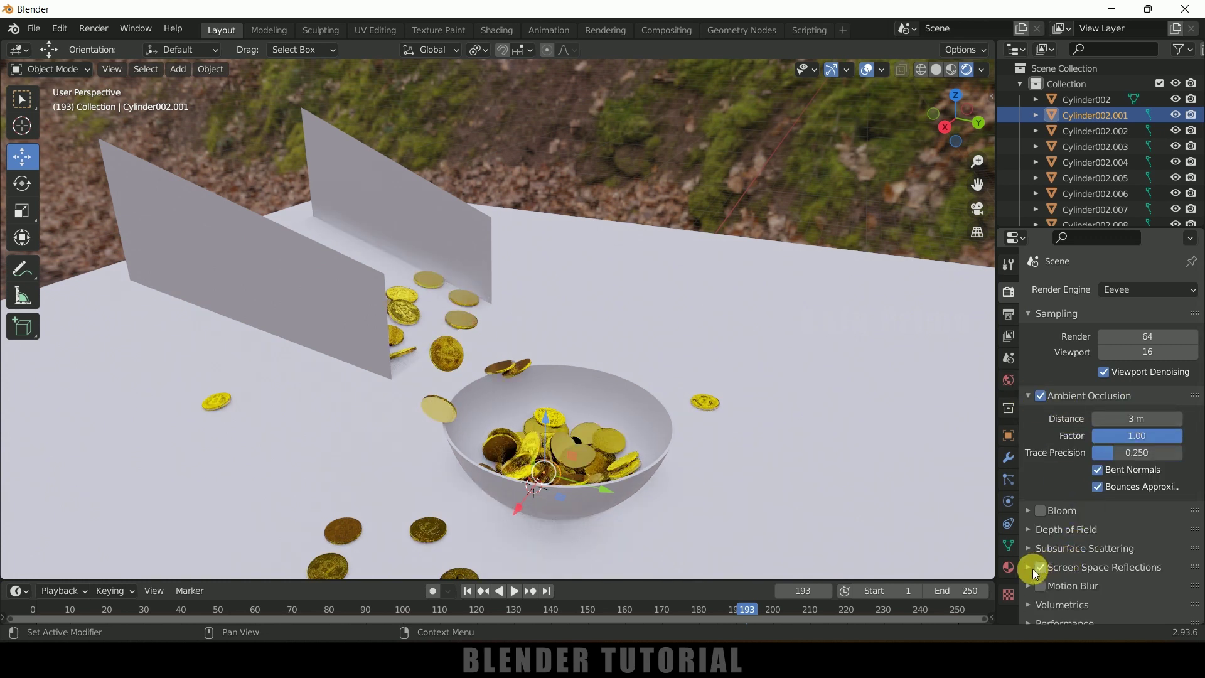
left_click(1026, 569)
scroll(1042, 562, "down", 4)
left_click(1102, 491)
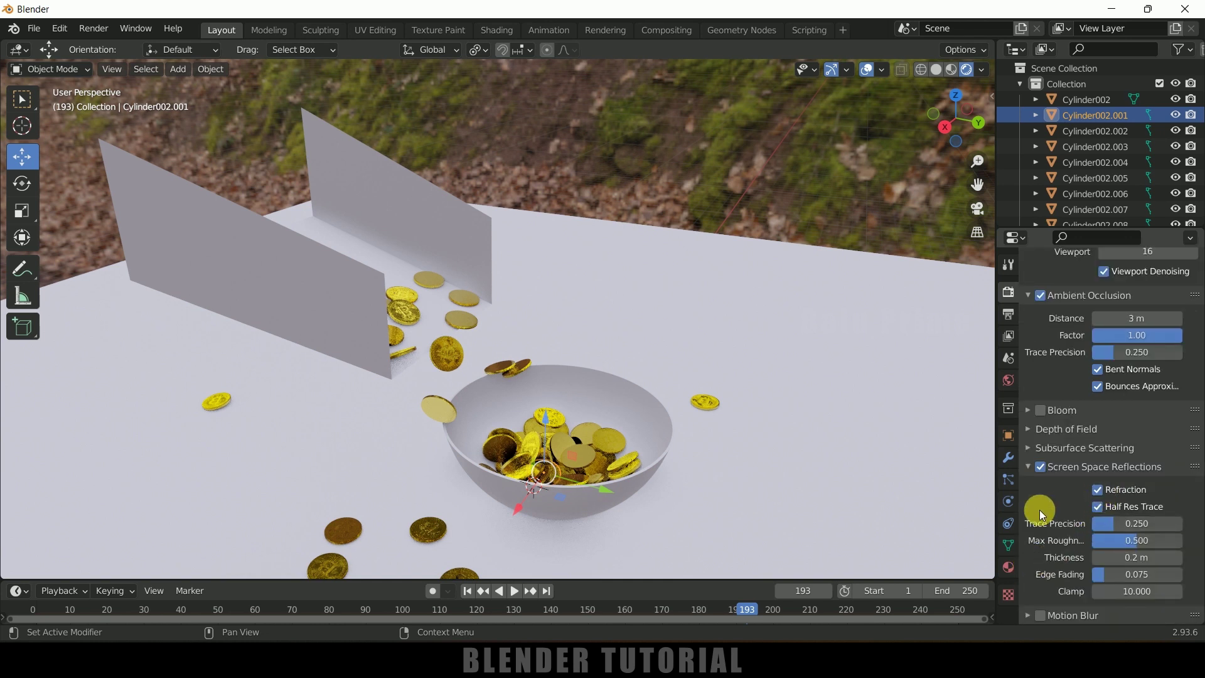
- Make the render film transparent to hide the forest background
scroll(1039, 509, "down", 5)
left_click(1033, 542)
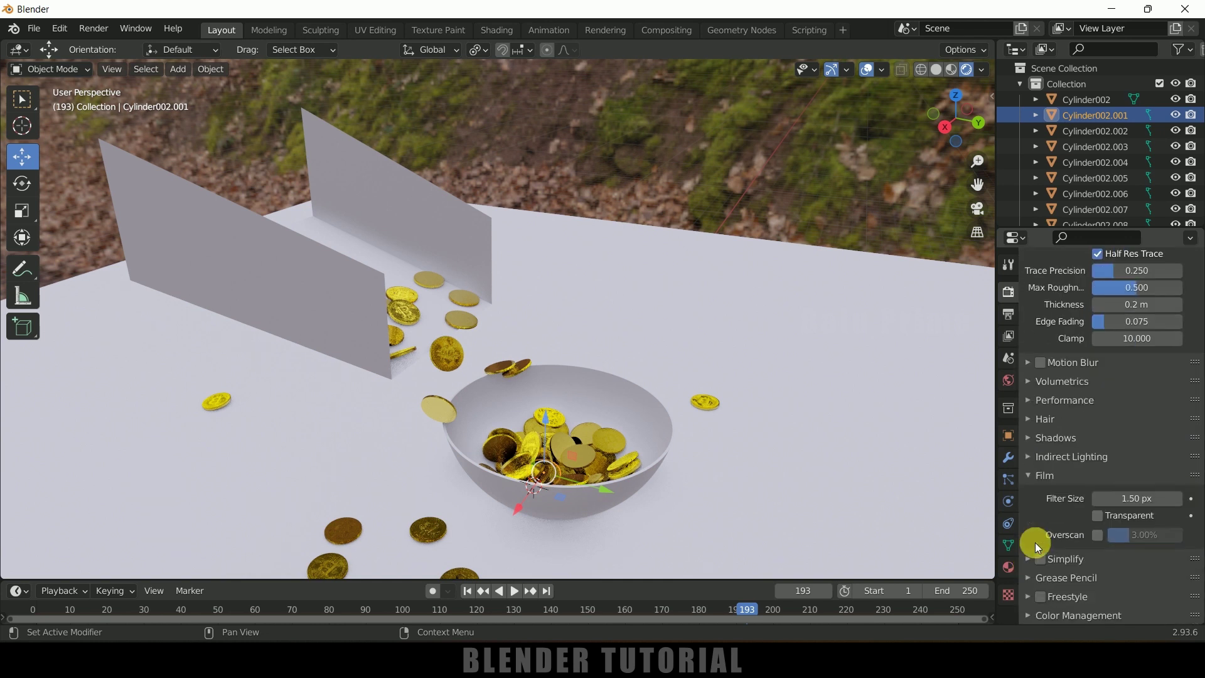
left_click(1109, 521)
- Give the bowl a new material with a light grey base colour, Metallic 0.752 and Roughness 0.368
middle_click_drag(777, 456, 650, 419)
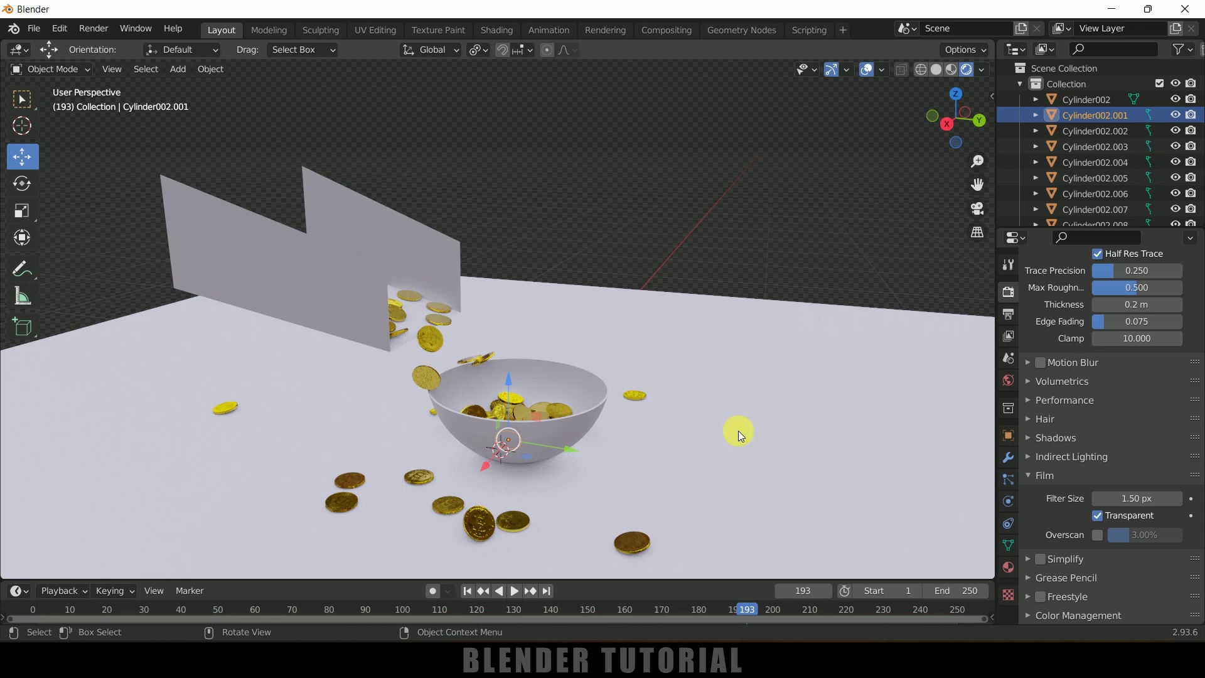
left_click(1008, 570)
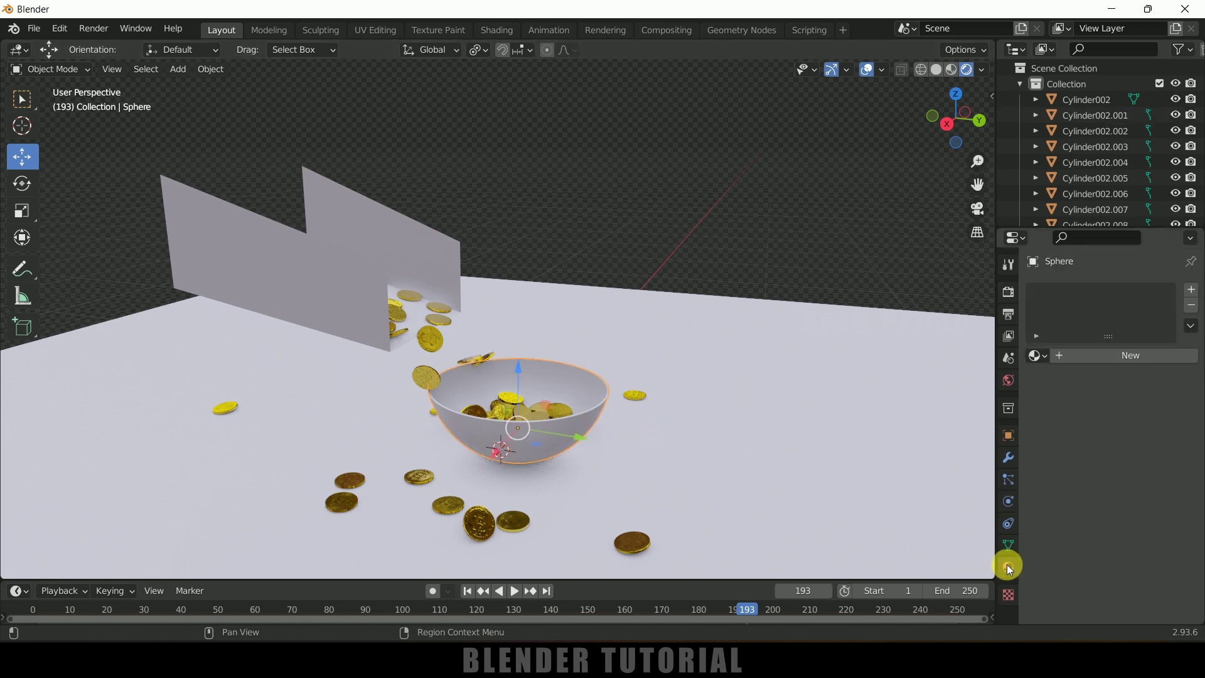
left_click(1097, 354)
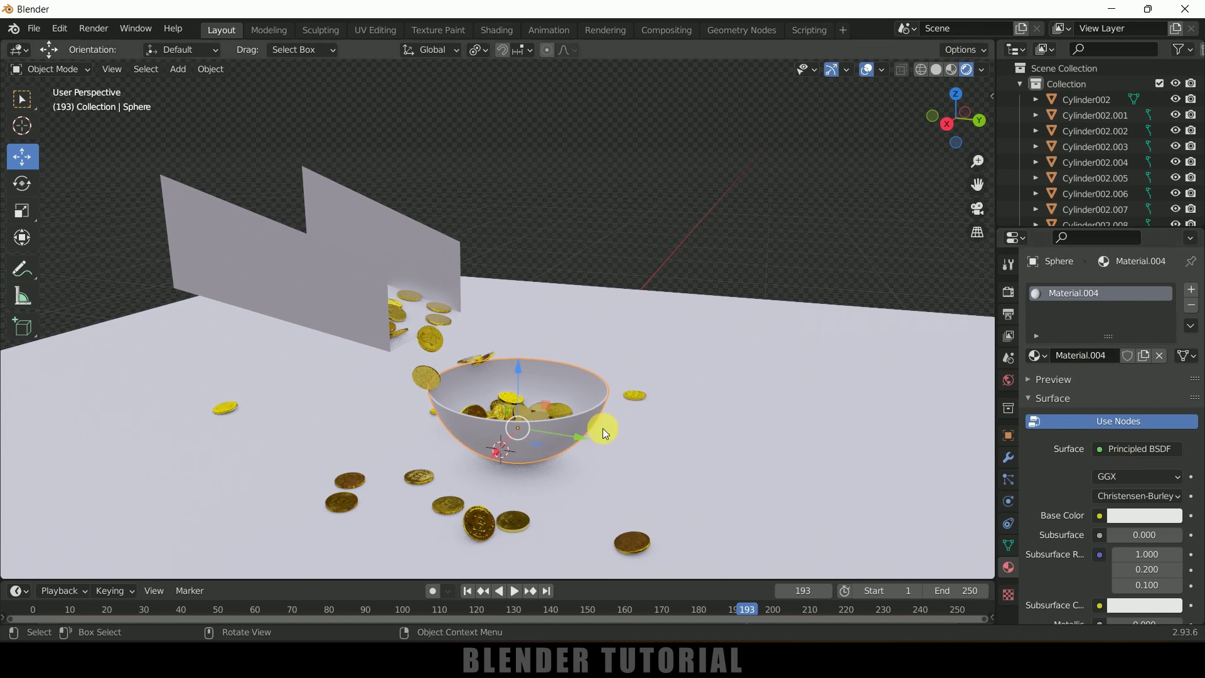
left_click(1124, 513)
left_click_drag(1169, 309, 1169, 342)
scroll(1056, 588, "down", 5)
left_click_drag(1123, 499, 1164, 499)
left_click_drag(1148, 559, 1134, 558)
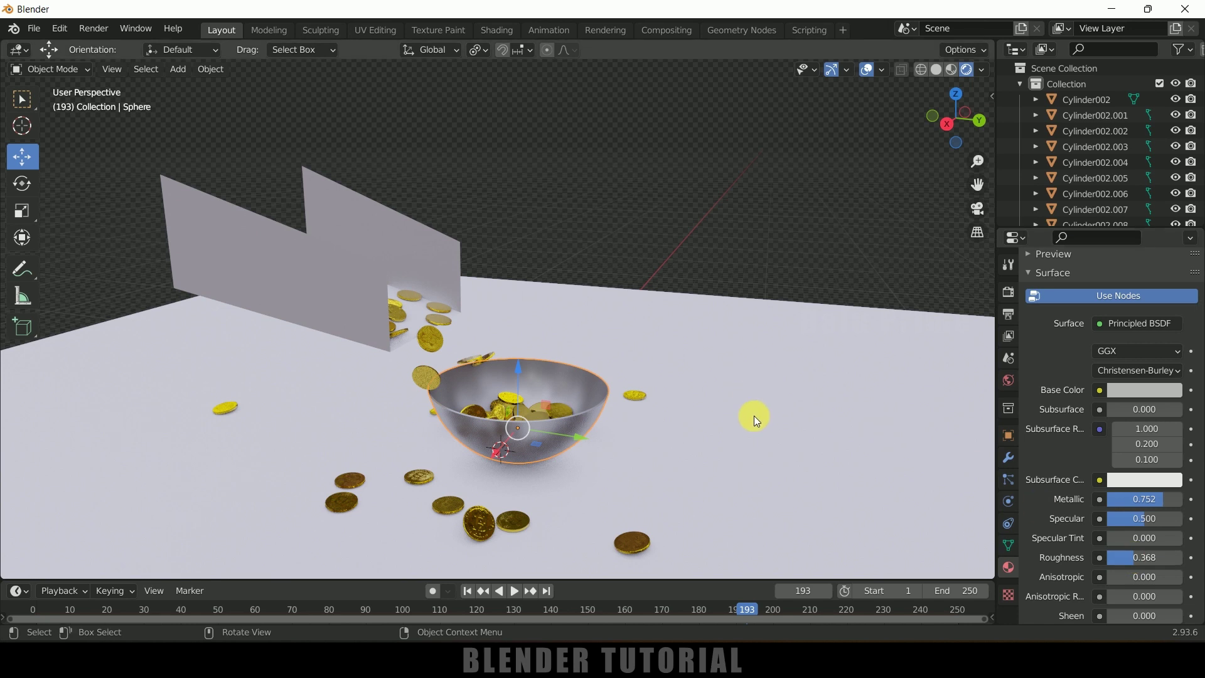
- Create a new material for the floor plane and, in the Shading workspace, add a mapped Image Texture node setup to its Principled BSDF
left_click(782, 423)
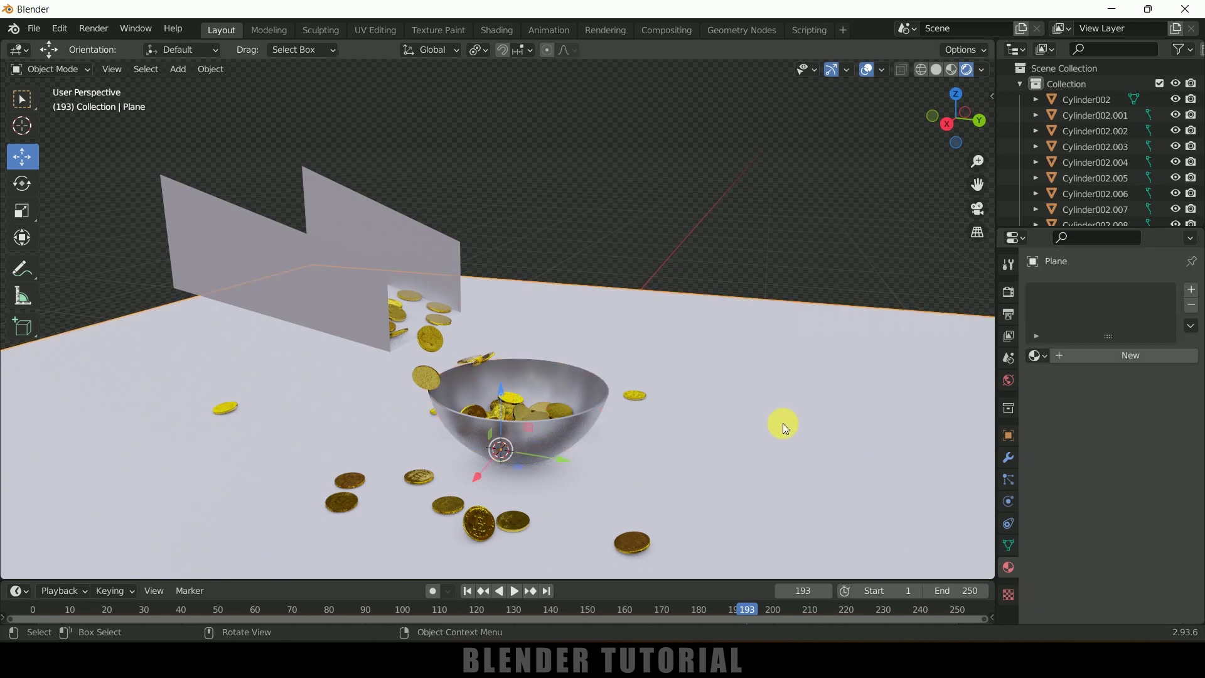
left_click(1132, 355)
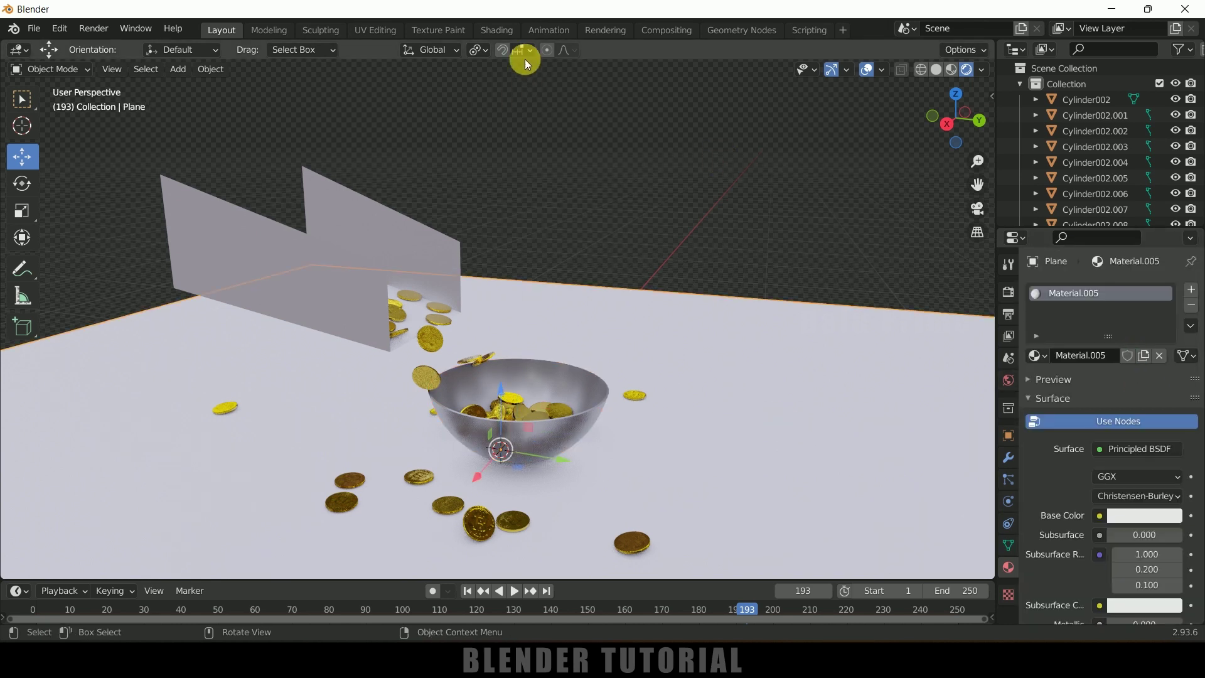
left_click(495, 30)
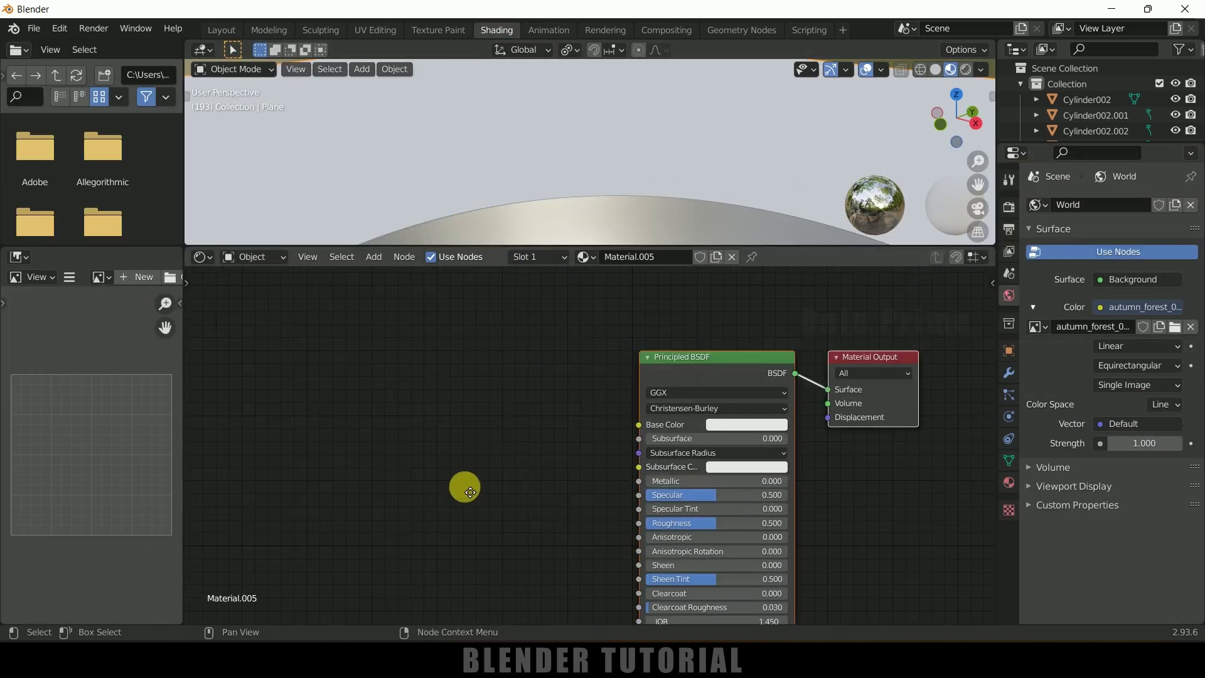
left_click(689, 364)
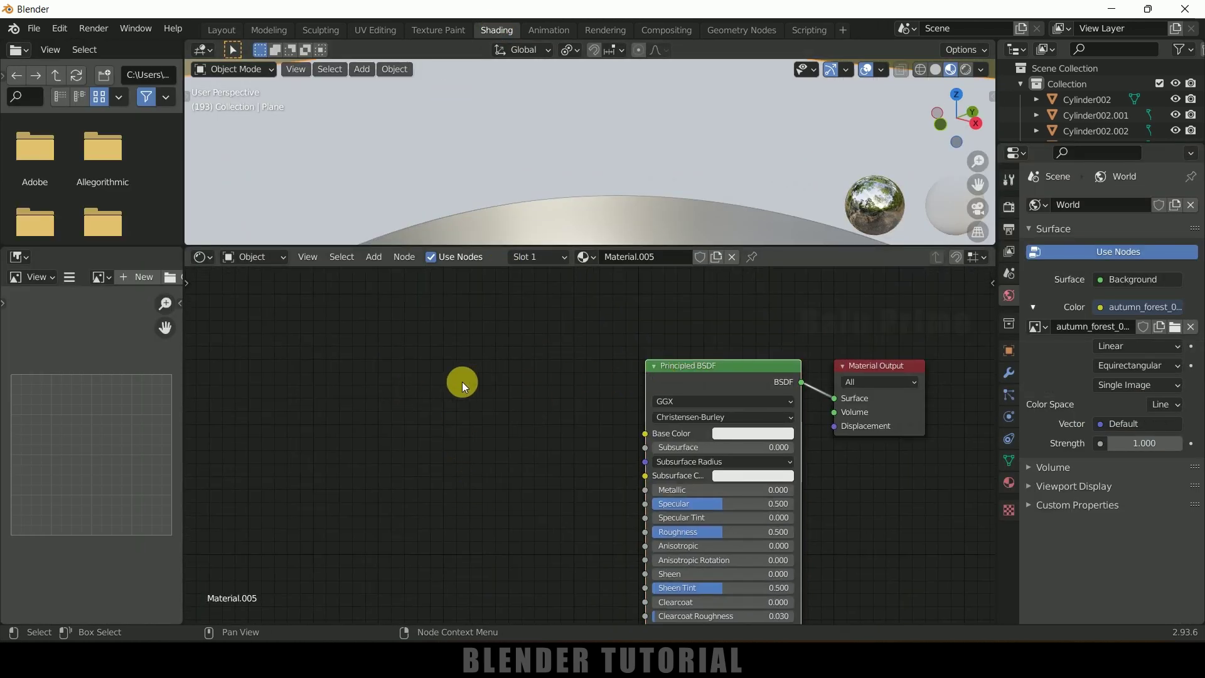
key("ctrl+t")
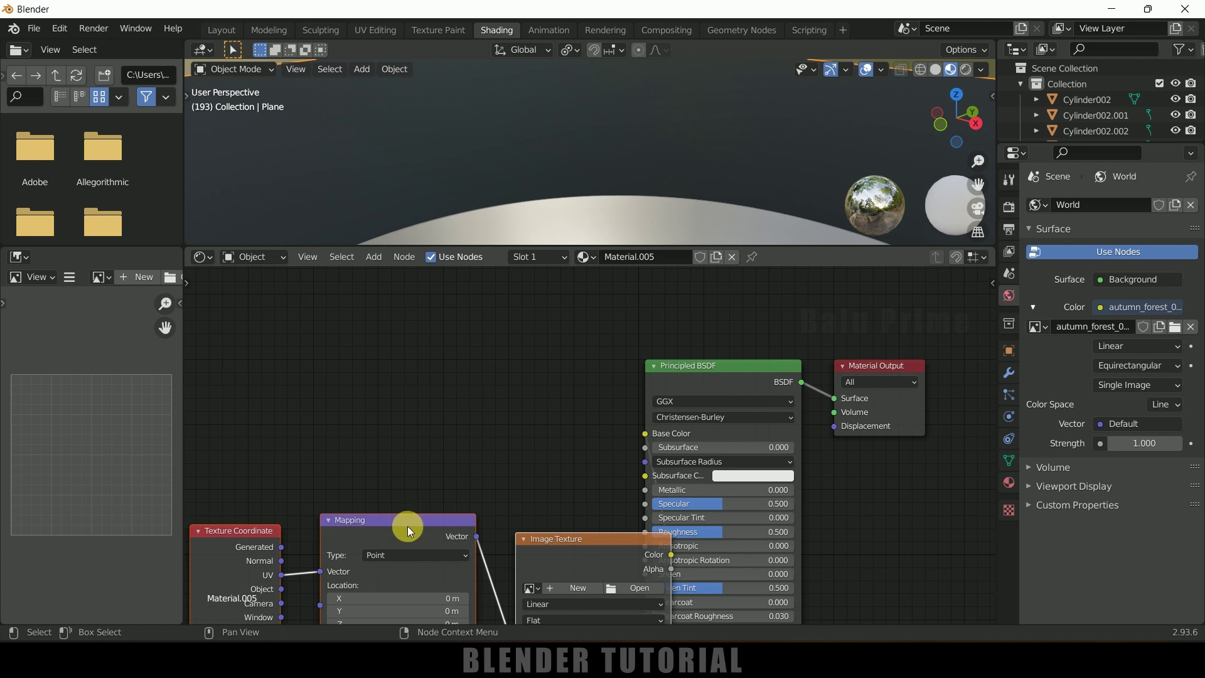
left_click_drag(387, 494, 271, 362)
- Load the reddish wood plank image ending in 132193.jpg from the wood textures folder into the floor's Image Texture node
scroll(633, 128, "down", 5)
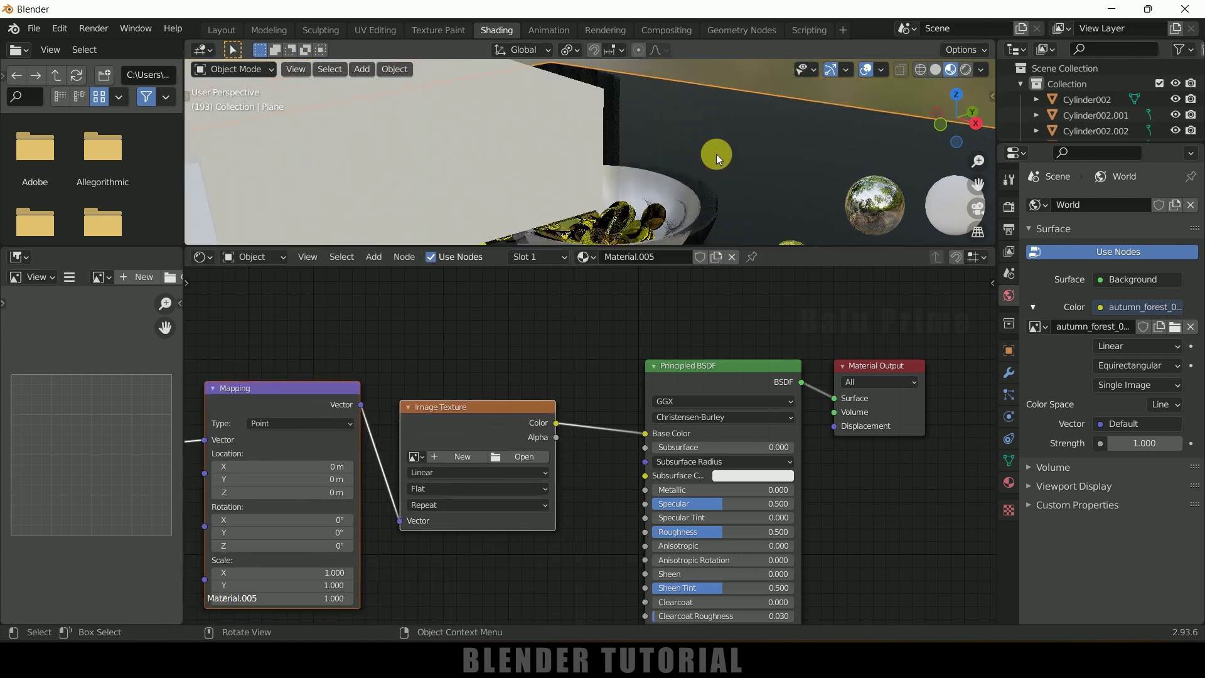
left_click(534, 457)
left_click(644, 164)
left_click(871, 548)
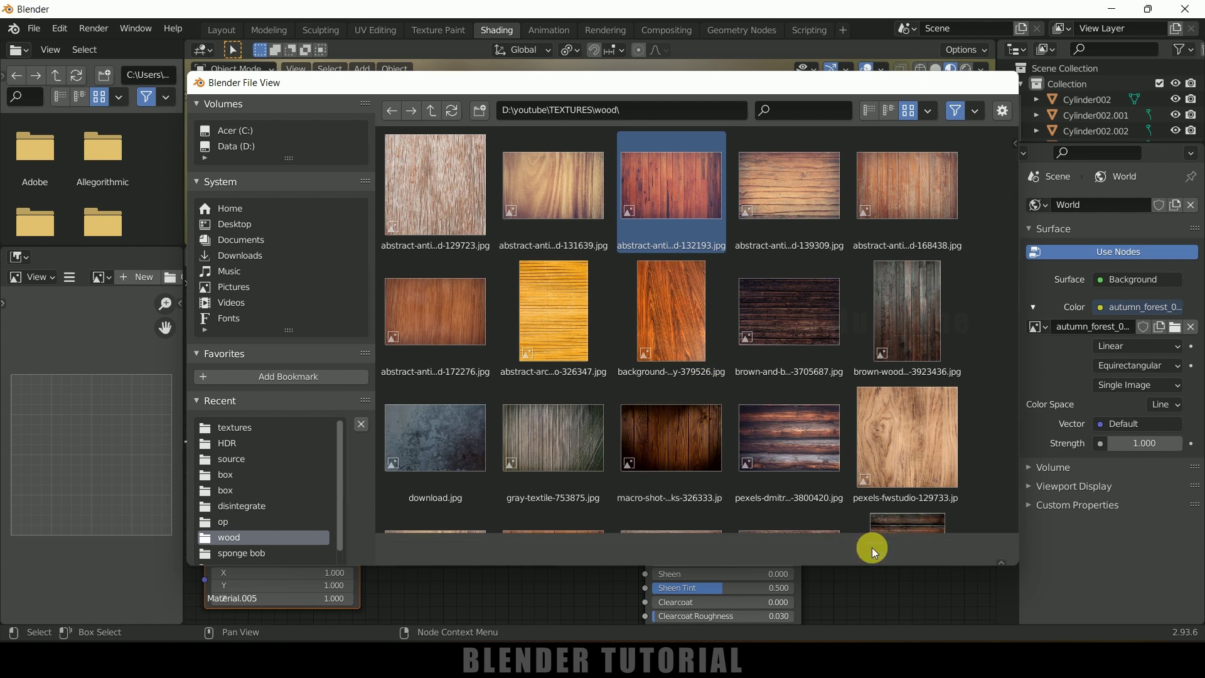
scroll(643, 169, "up", 5)
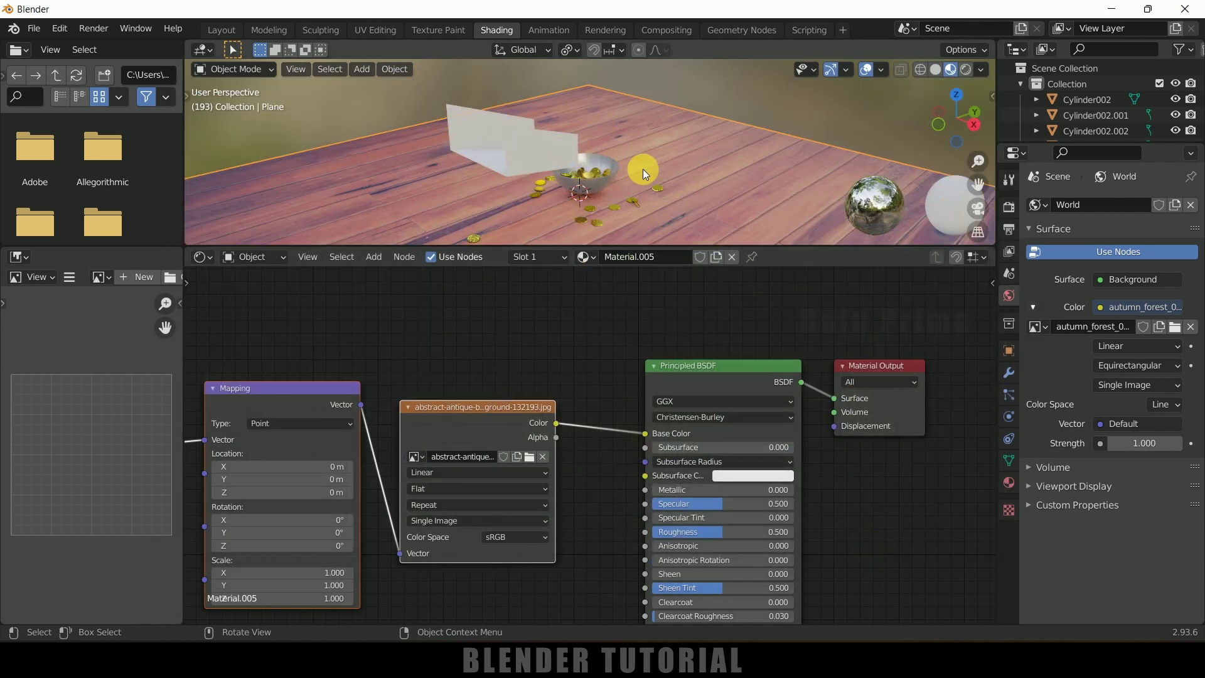
- Move the Principled BSDF and Material Output nodes aside and insert an RGB Curves node between the wood texture and the Base Color
left_click_drag(572, 305, 917, 376)
key("g")
left_click(209, 374)
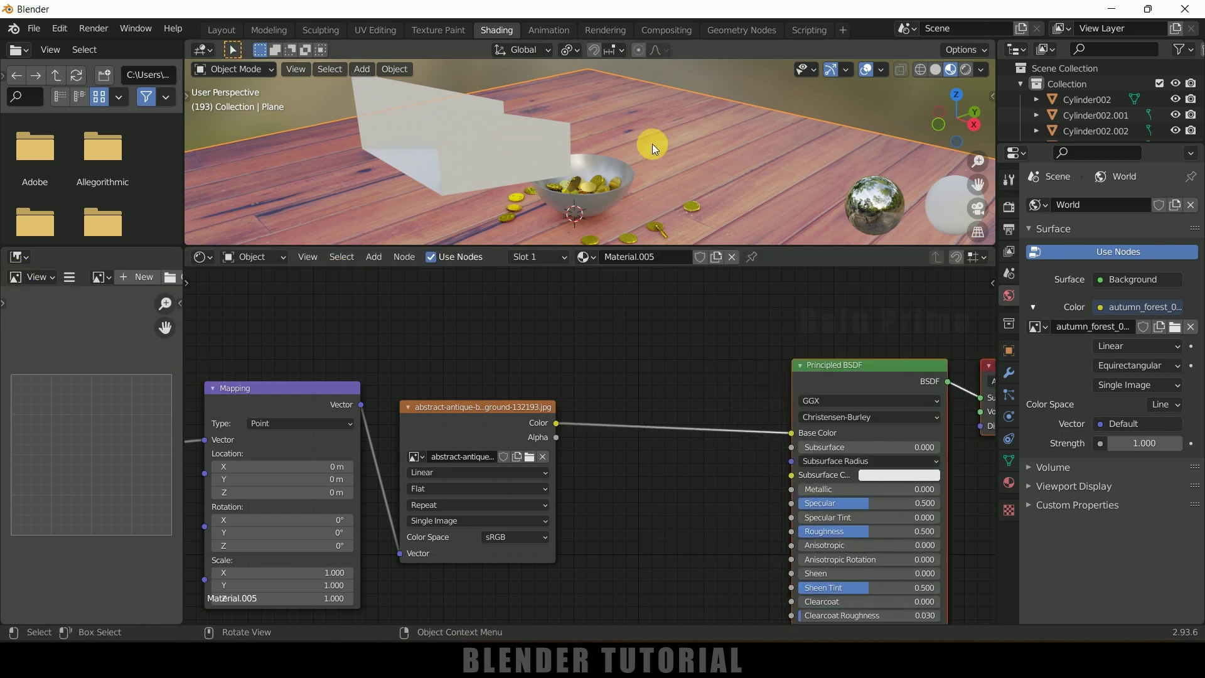
left_click(378, 260)
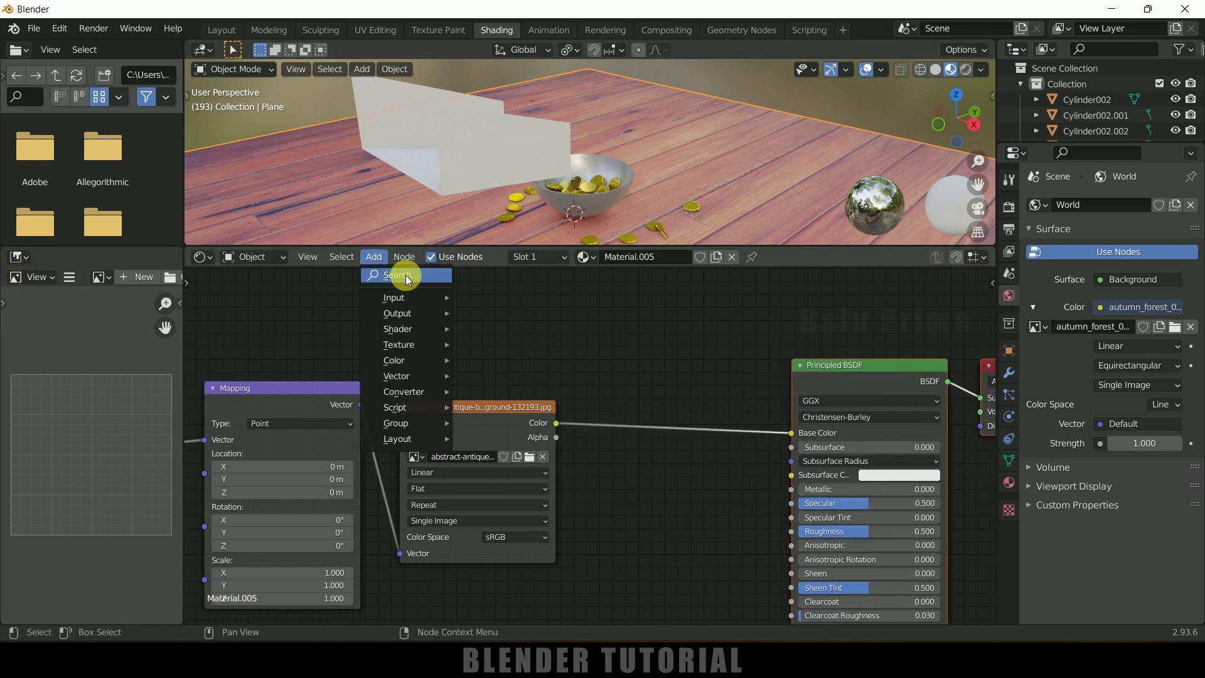
left_click(401, 272)
type("curves")
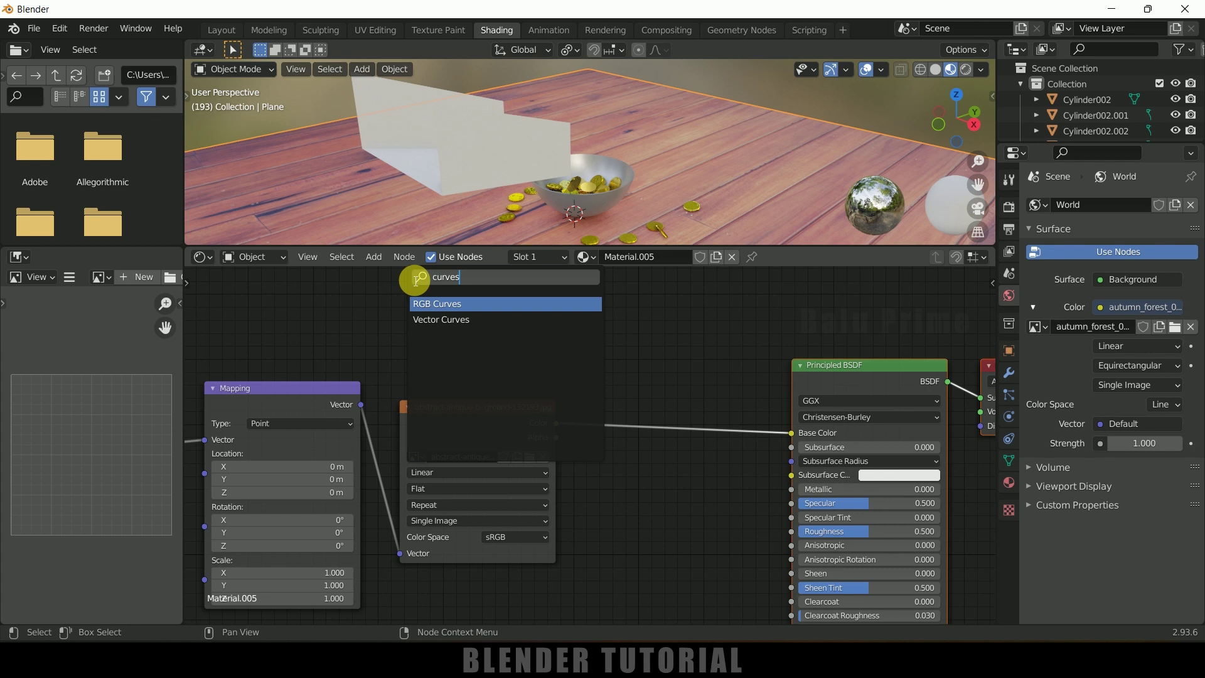
left_click(426, 304)
left_click(701, 440)
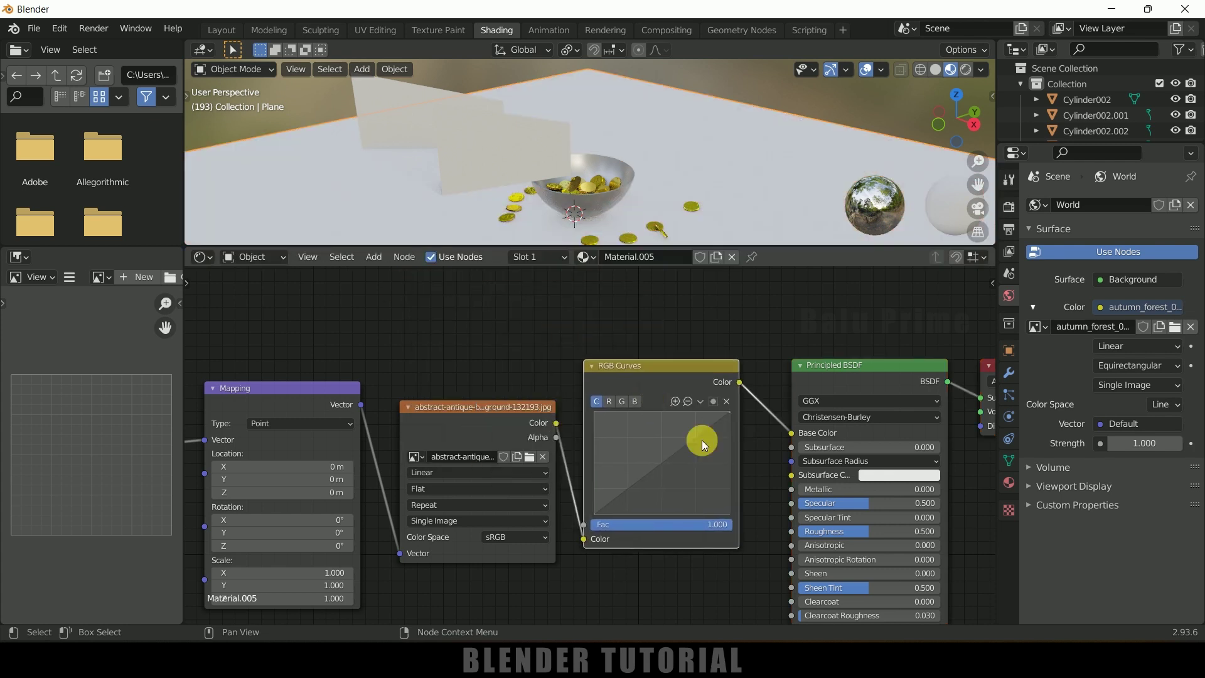
- Darken the wood texture by bending the RGB Curves midpoint to about X 0.641, Y 0.375, and return to the Layout workspace
left_click_drag(689, 466, 706, 476)
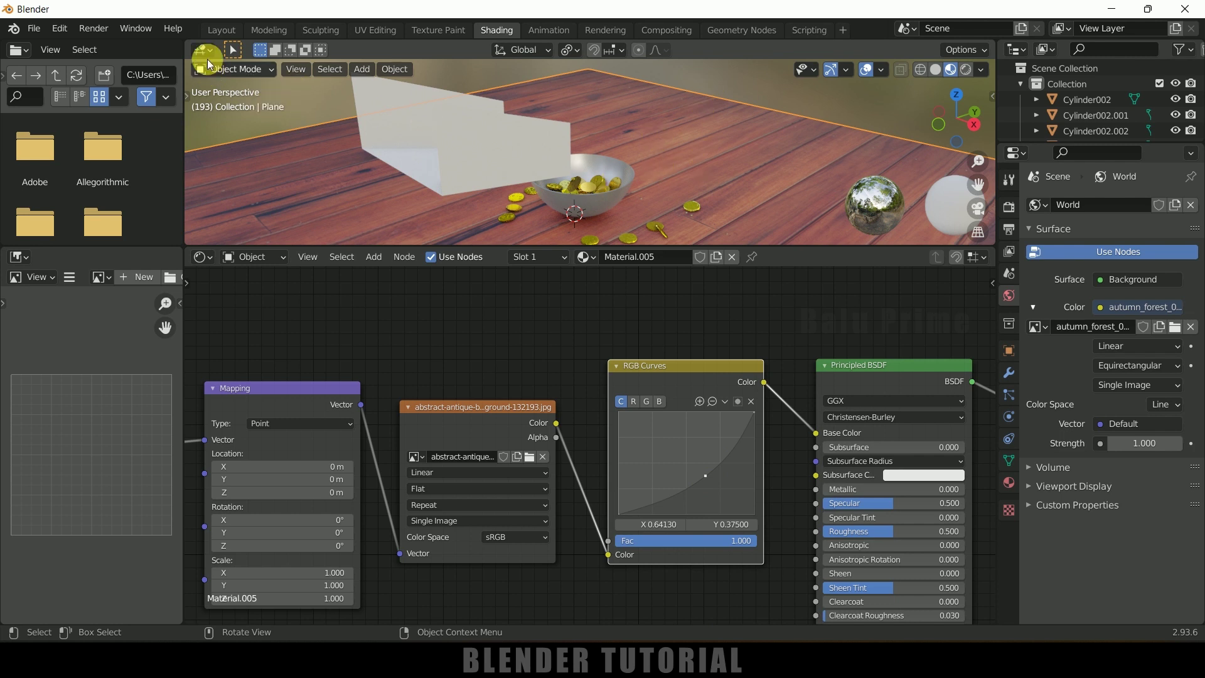
left_click(208, 28)
- Select the walled chute Plane.001, disable it in renders and hide it in the viewport
mouse_move(584, 300)
middle_mouse_down()
mouse_move(642, 304)
mouse_move(387, 274)
mouse_move(597, 282)
mouse_move(377, 213)
middle_mouse_up()
left_click(376, 213)
left_click(588, 176)
left_click(396, 229)
scroll(1105, 164, "down", 4)
scroll(1097, 165, "down", 20)
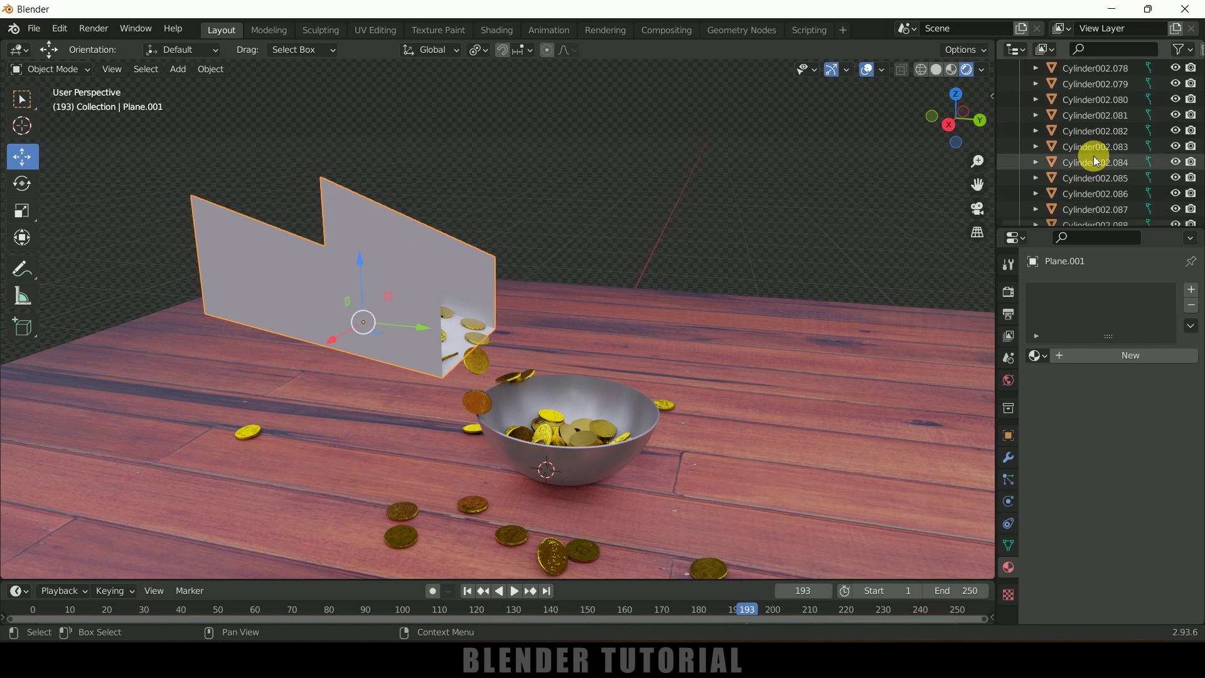
scroll(1097, 162, "down", 2)
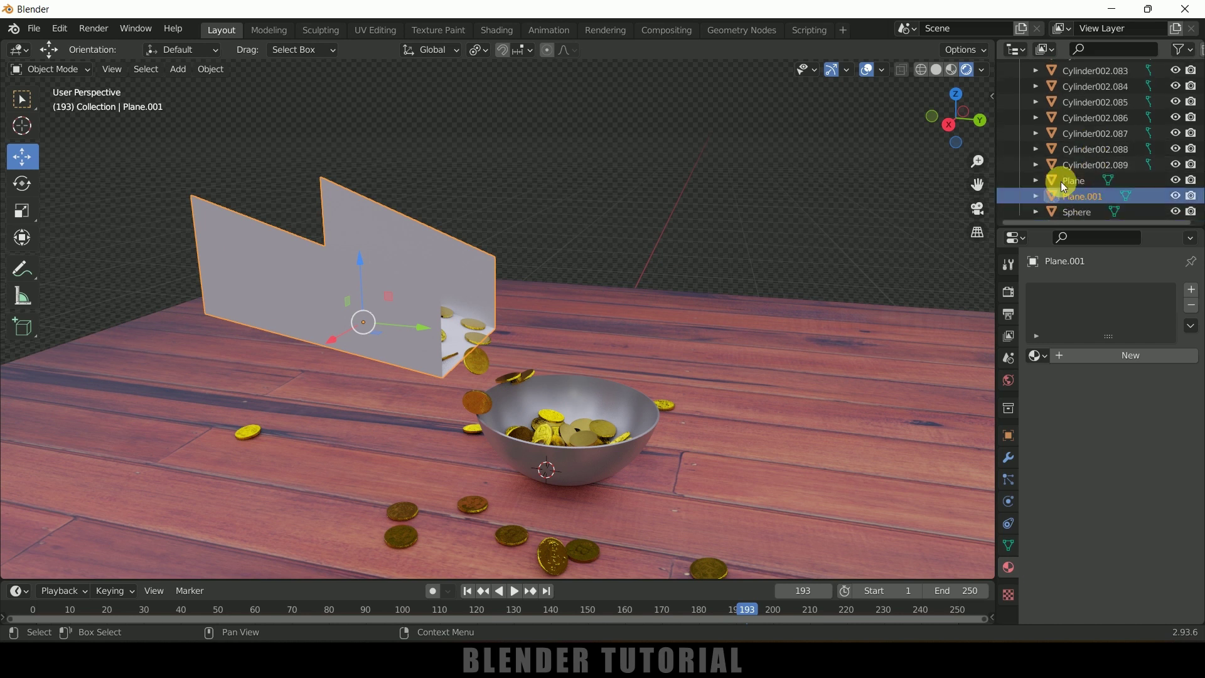
left_click(1191, 198)
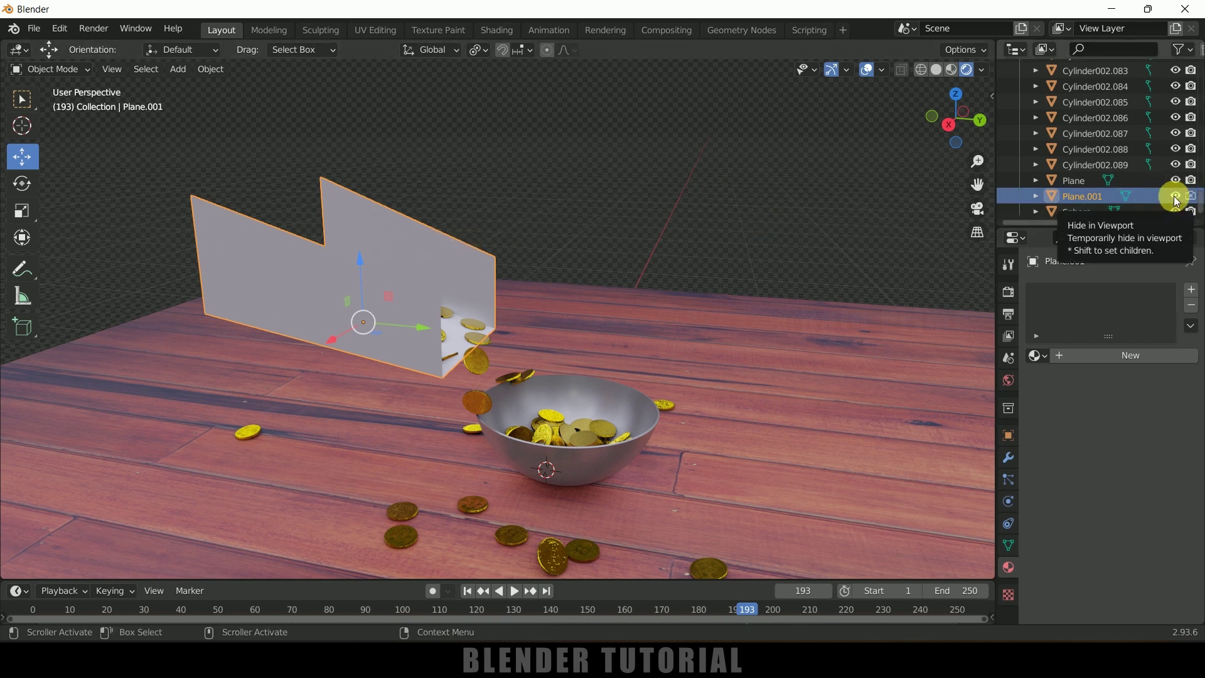
left_click(1176, 197)
middle_click_drag(632, 310, 605, 347)
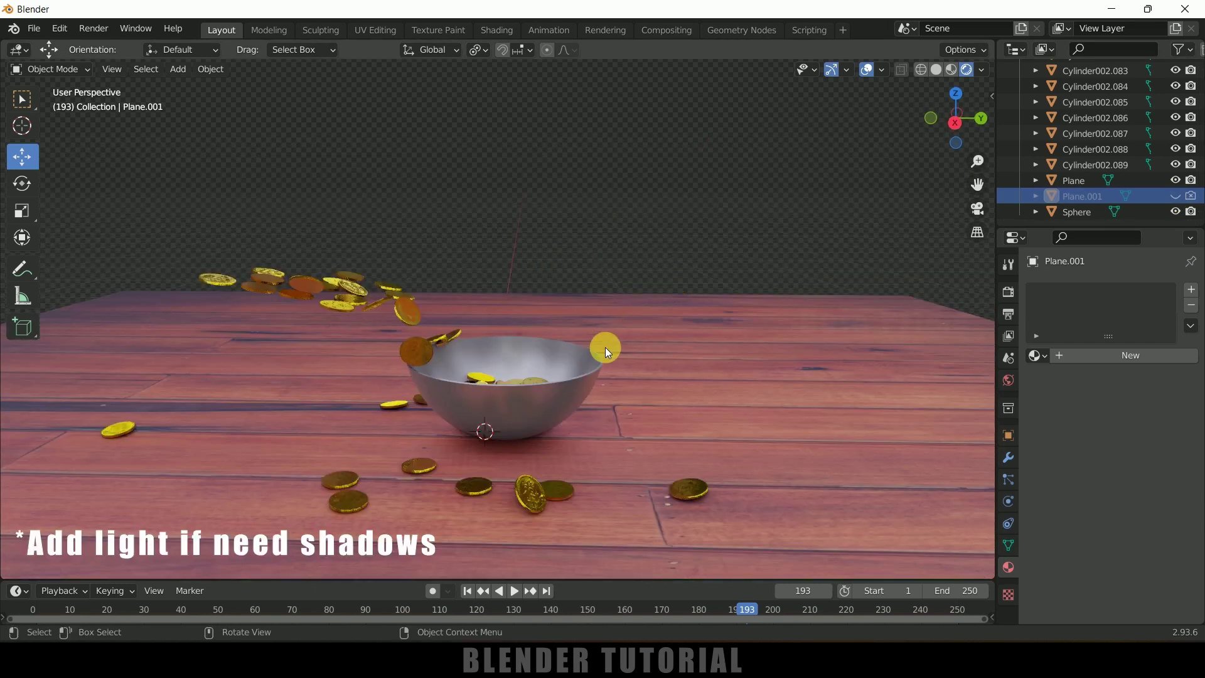
- Add a Sun light to the scene
left_click(176, 69)
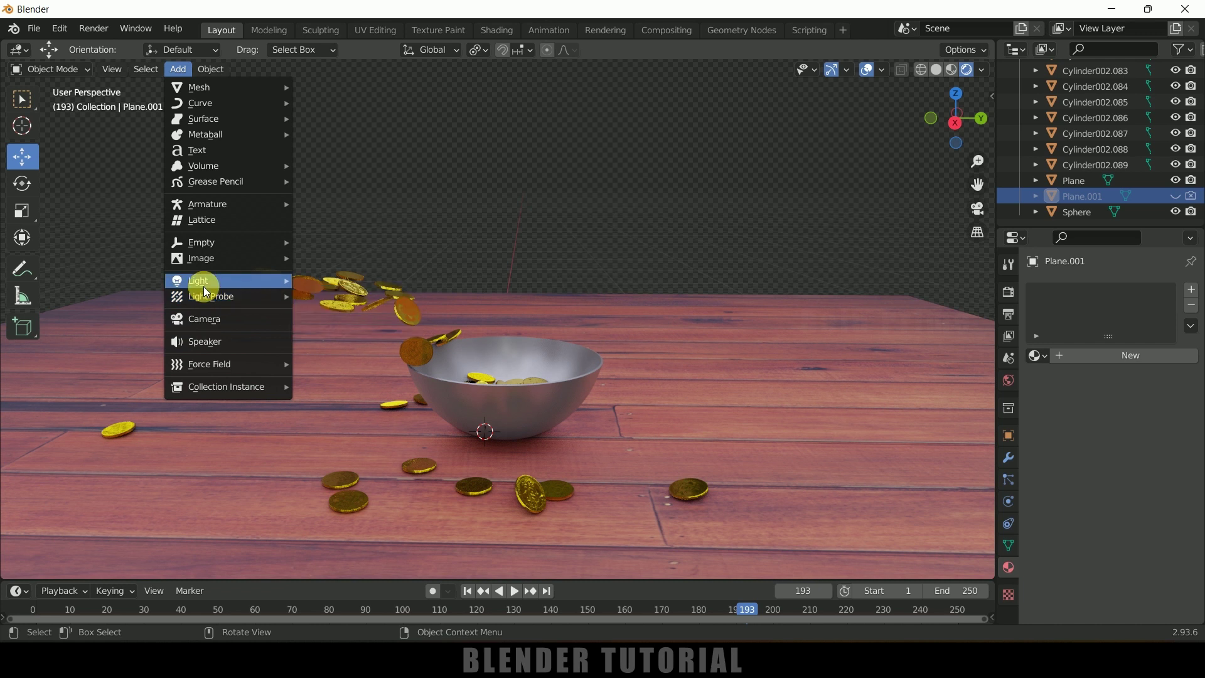
mouse_move(231, 286)
left_click(355, 303)
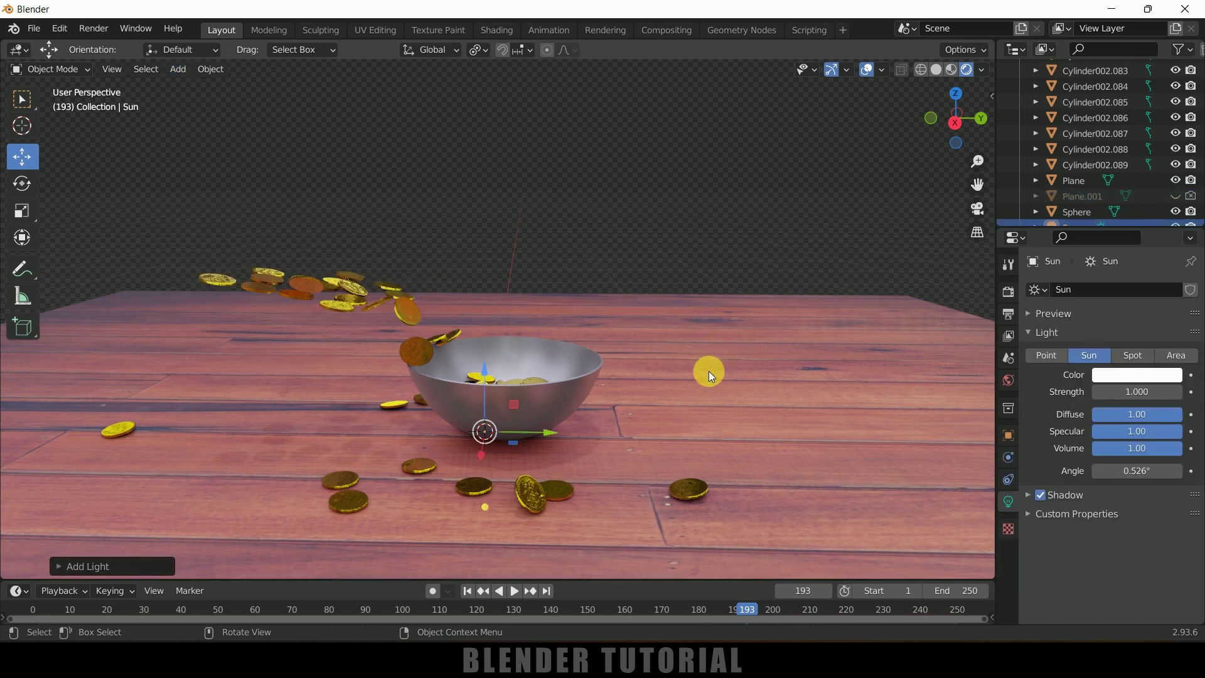
- Raise the Sun light about 9.1 m along the global Z axis and tilt it diagonally toward the floor
key("g")
key("z")
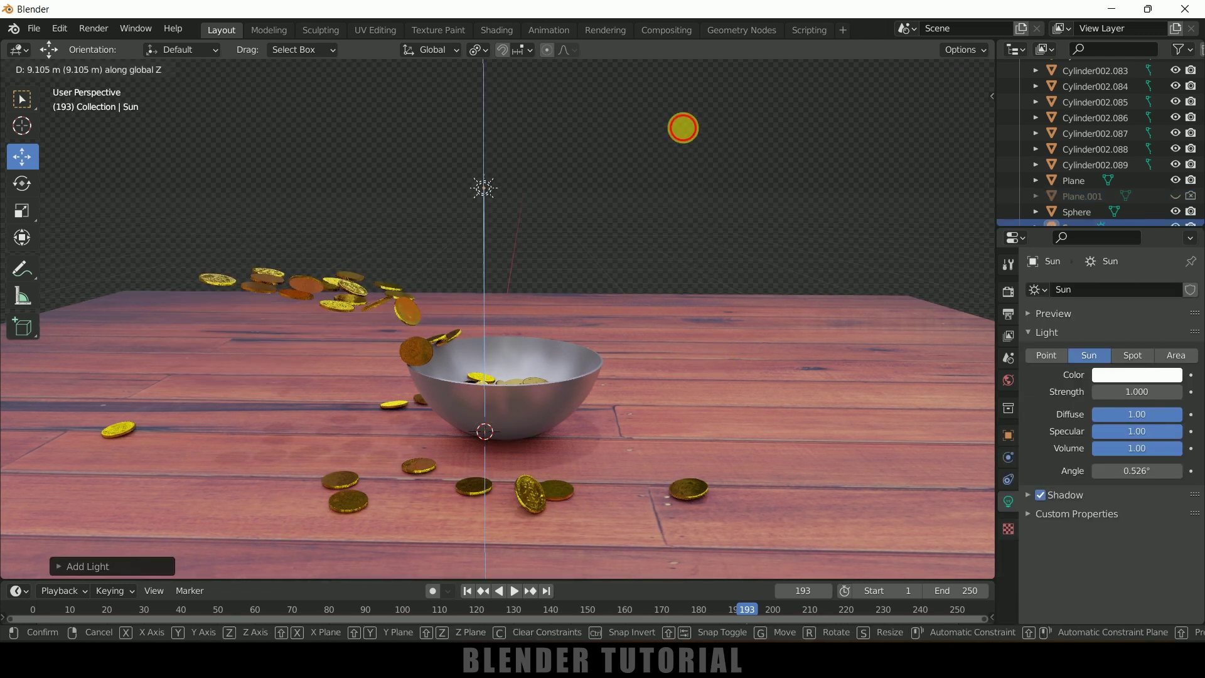
left_click(683, 128)
key("r")
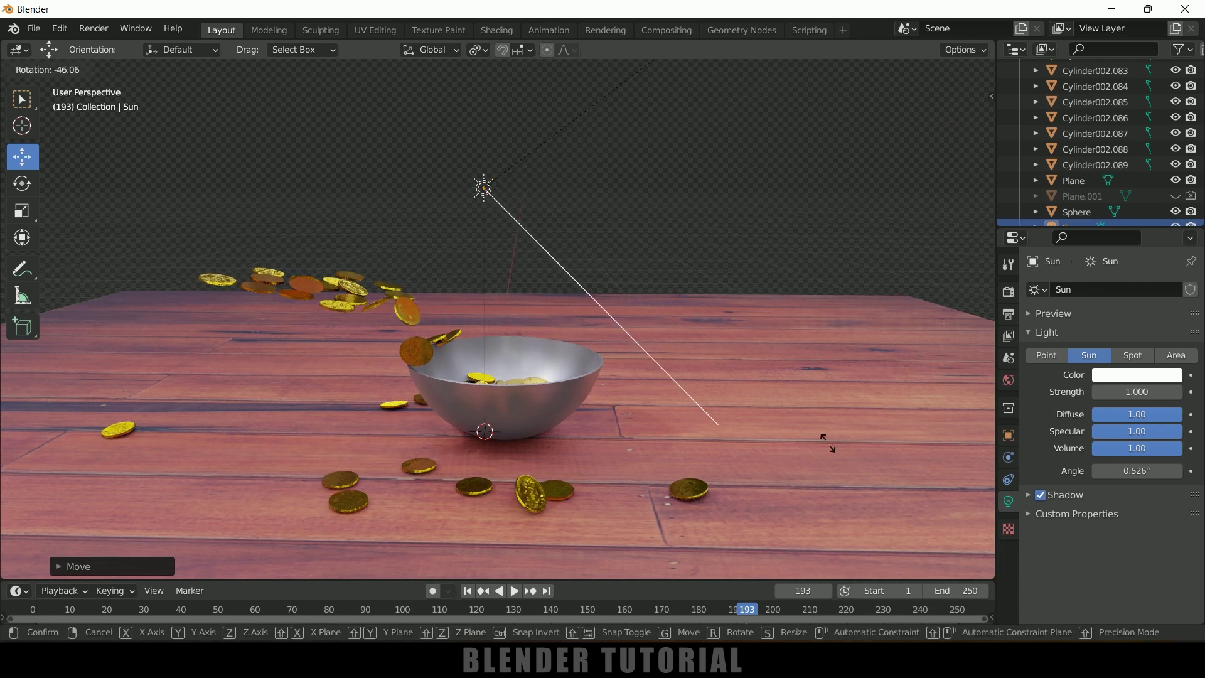
left_click(654, 193)
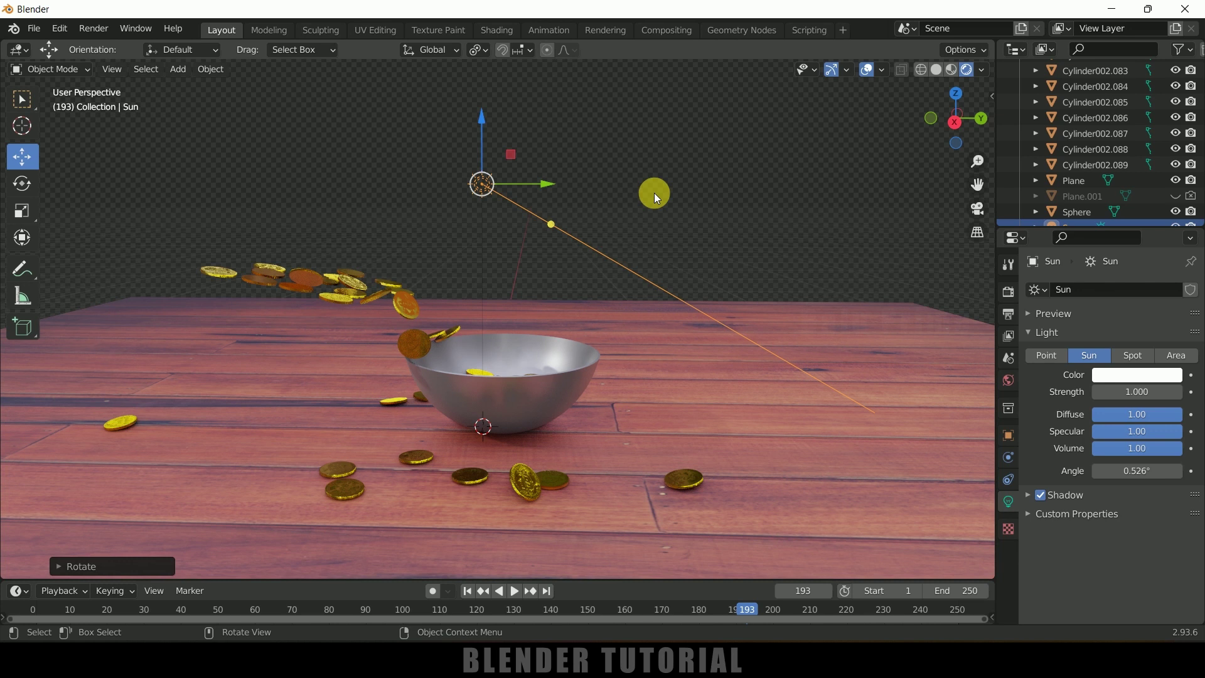
- Add a camera and align it to the current viewport view
left_click(177, 69)
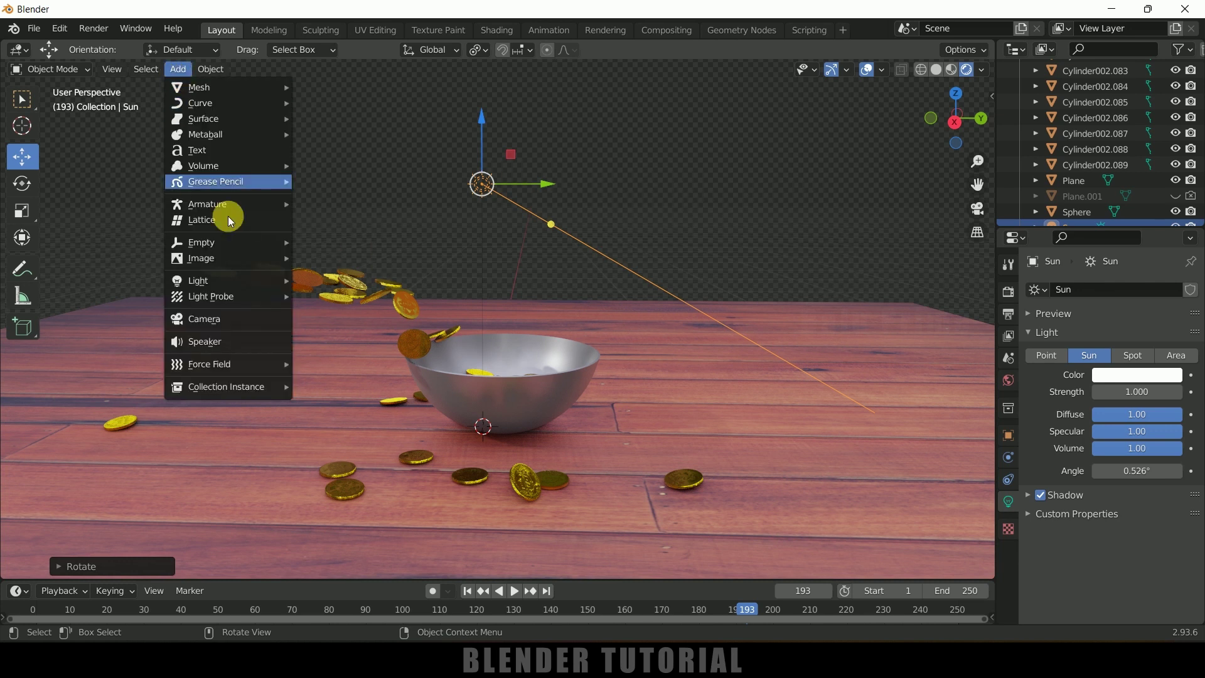
left_click(224, 320)
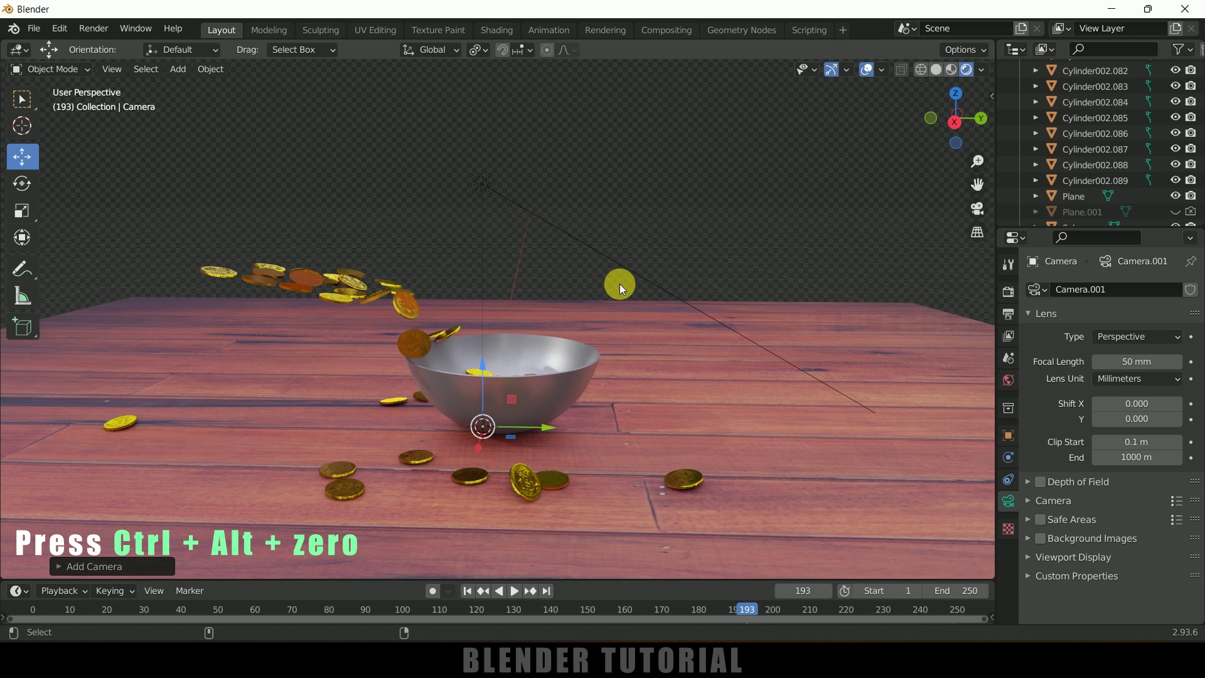
key("ctrl+alt+KP_0")
- Lock the camera to the view and reframe it closer on the bowl of coins, looking down from above
key("n")
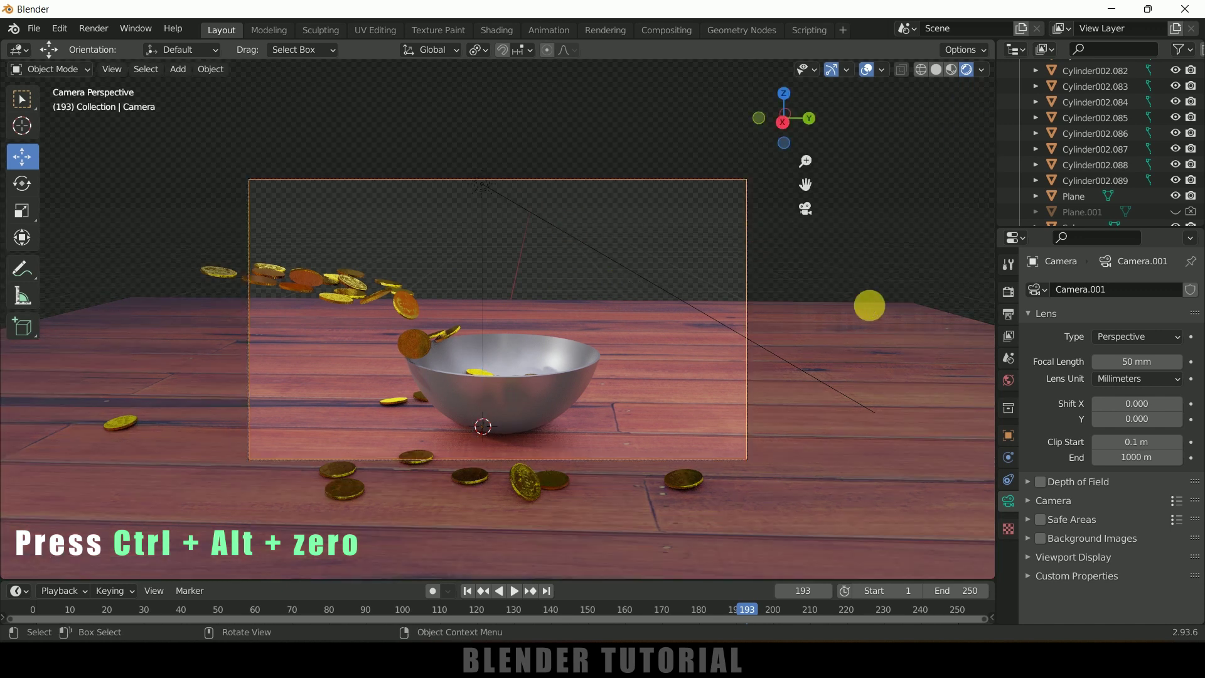
left_click(988, 166)
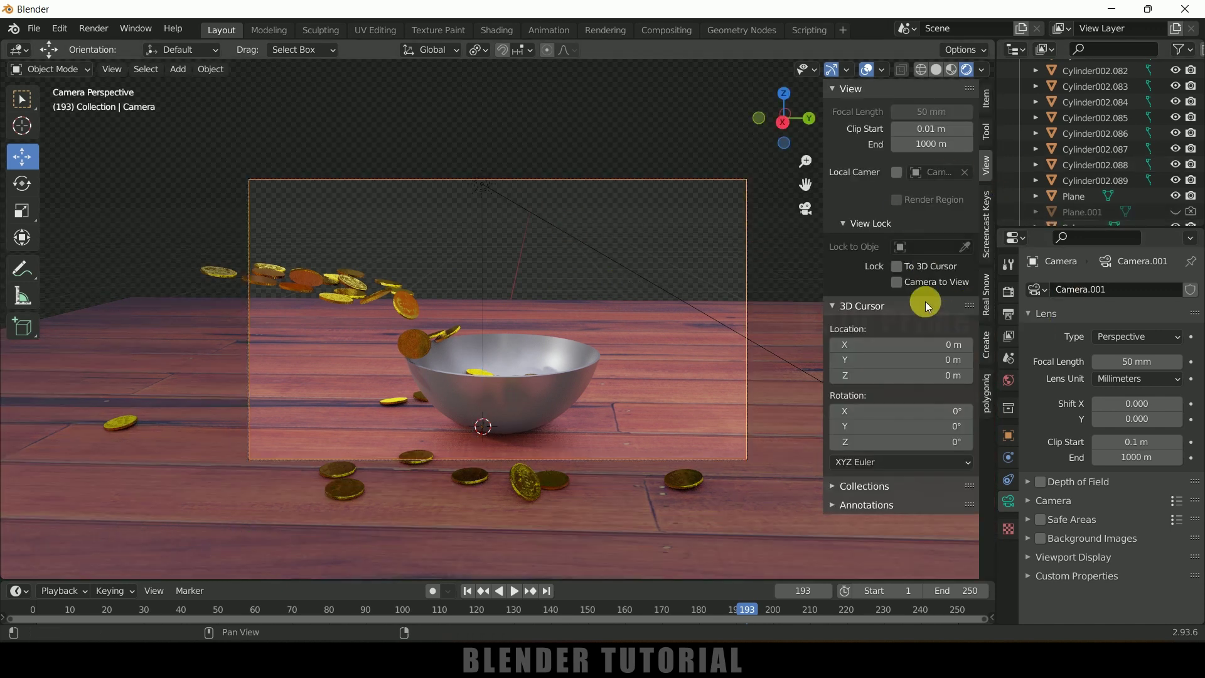
left_click(898, 283)
middle_click_drag(539, 383, 664, 366)
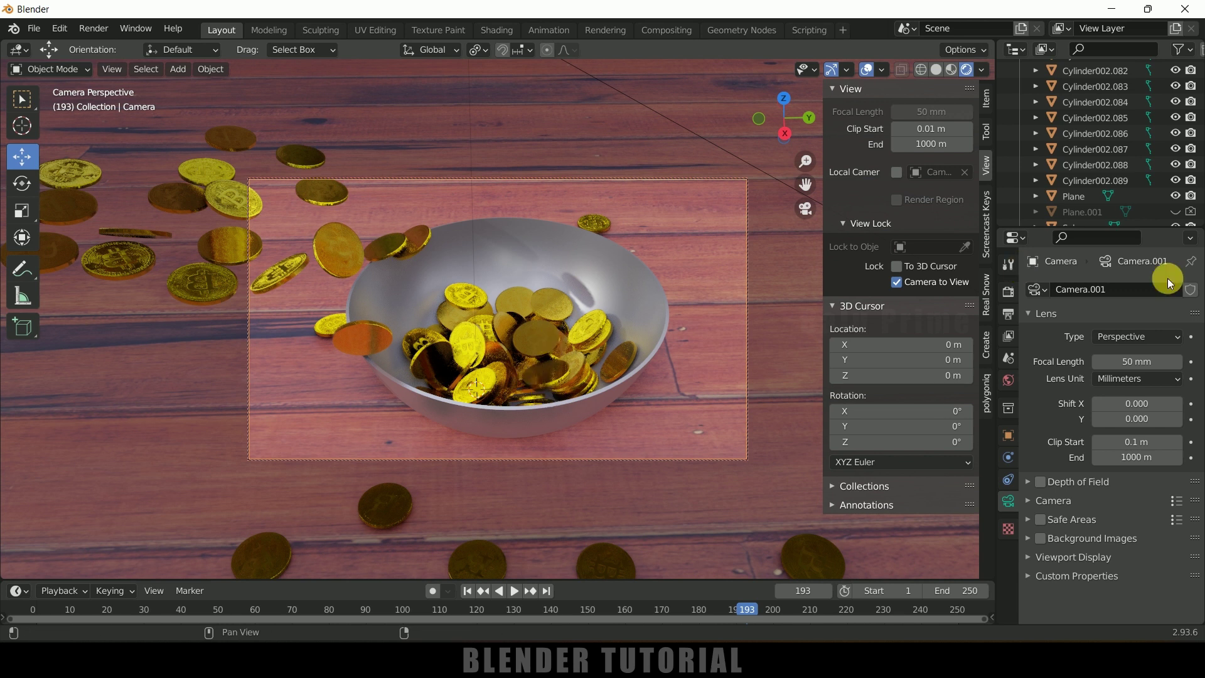
- Try the Cycles render engine with GPU Compute on the scene and switch back to Eevee
left_click(1011, 316)
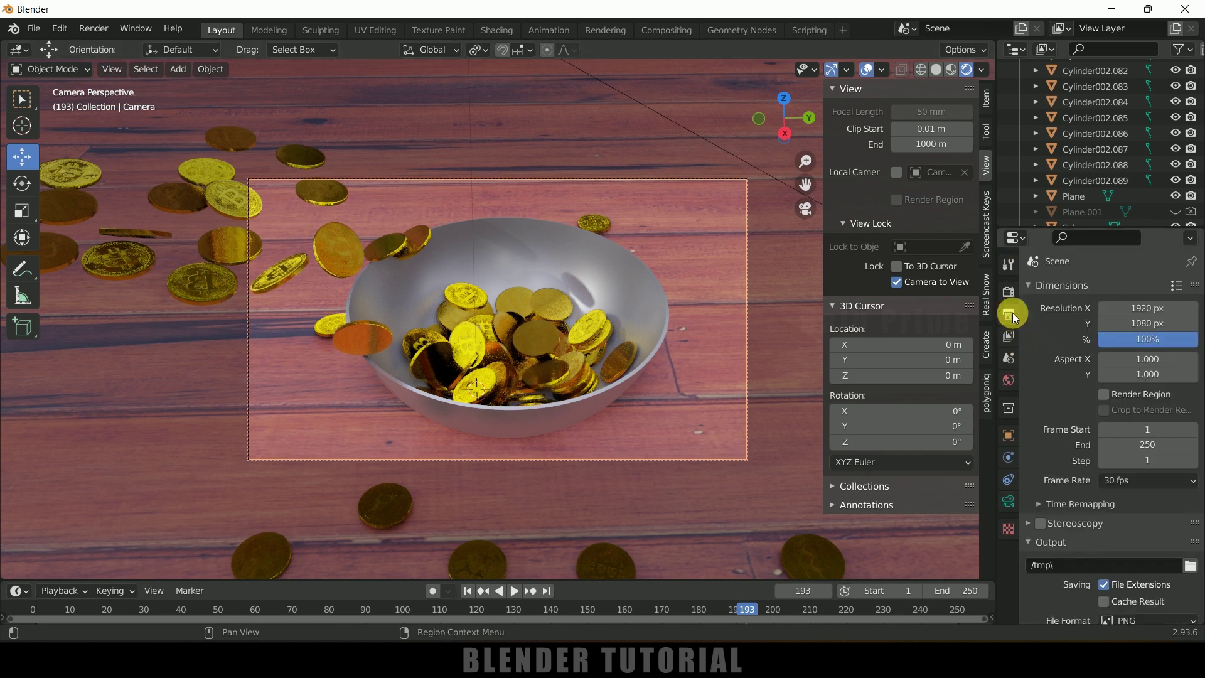
left_click(1009, 291)
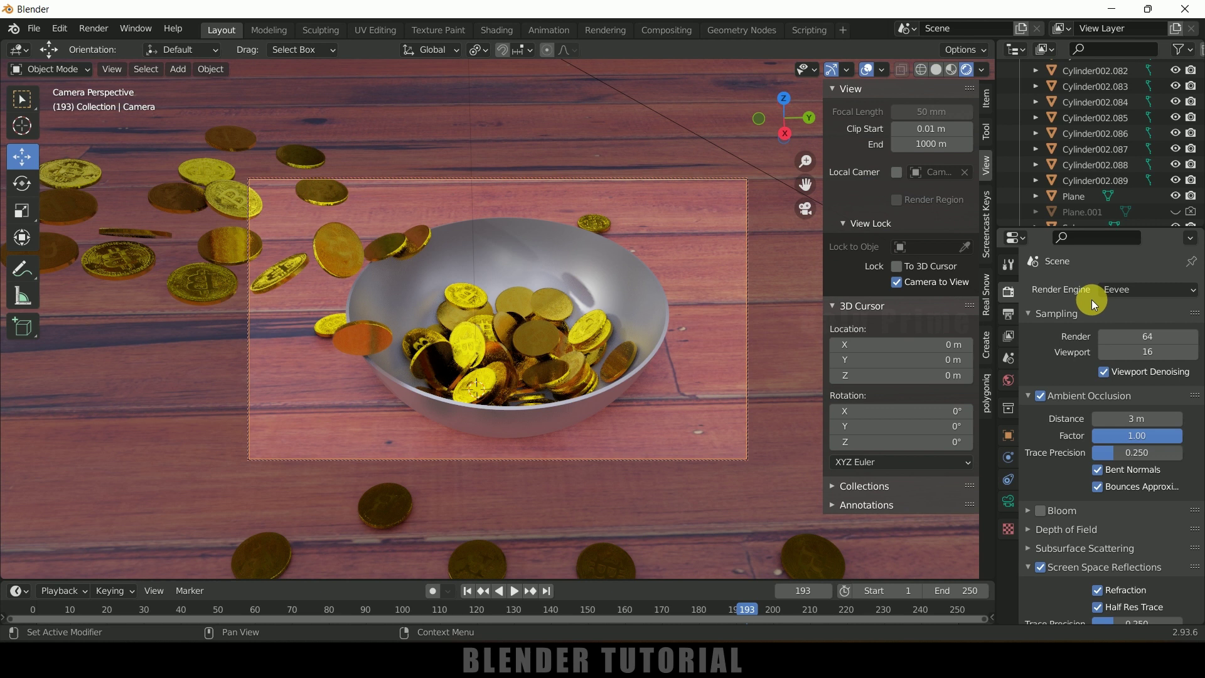
left_click(1125, 291)
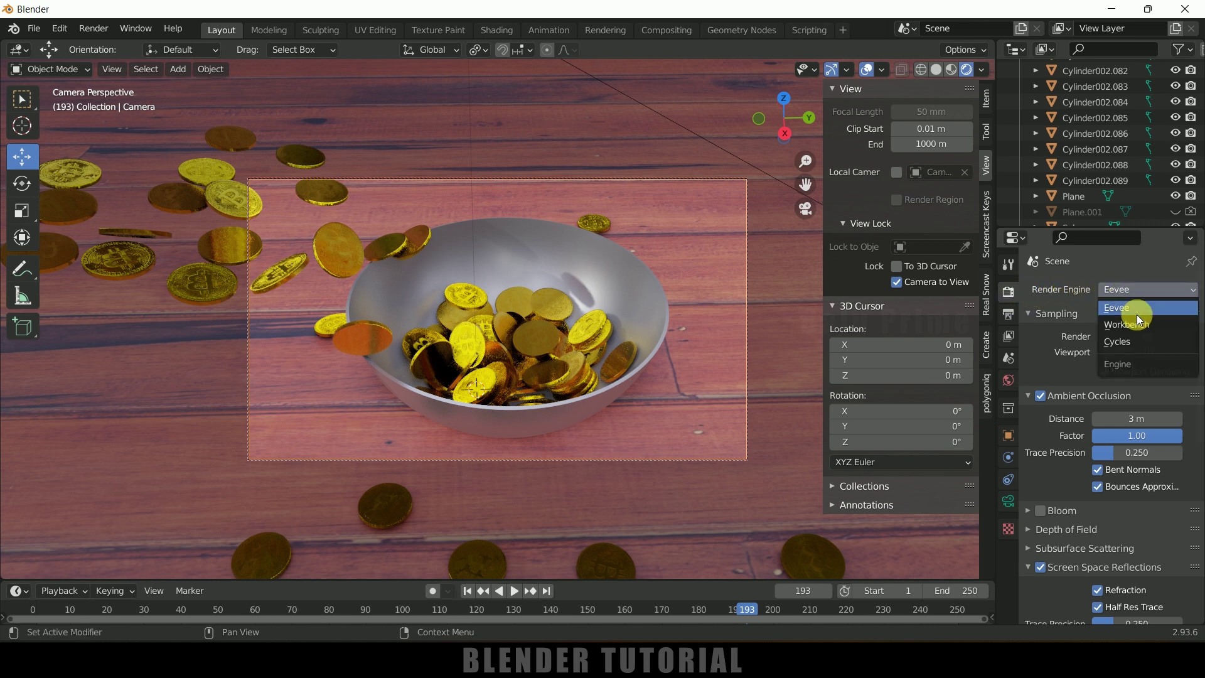
left_click(1127, 343)
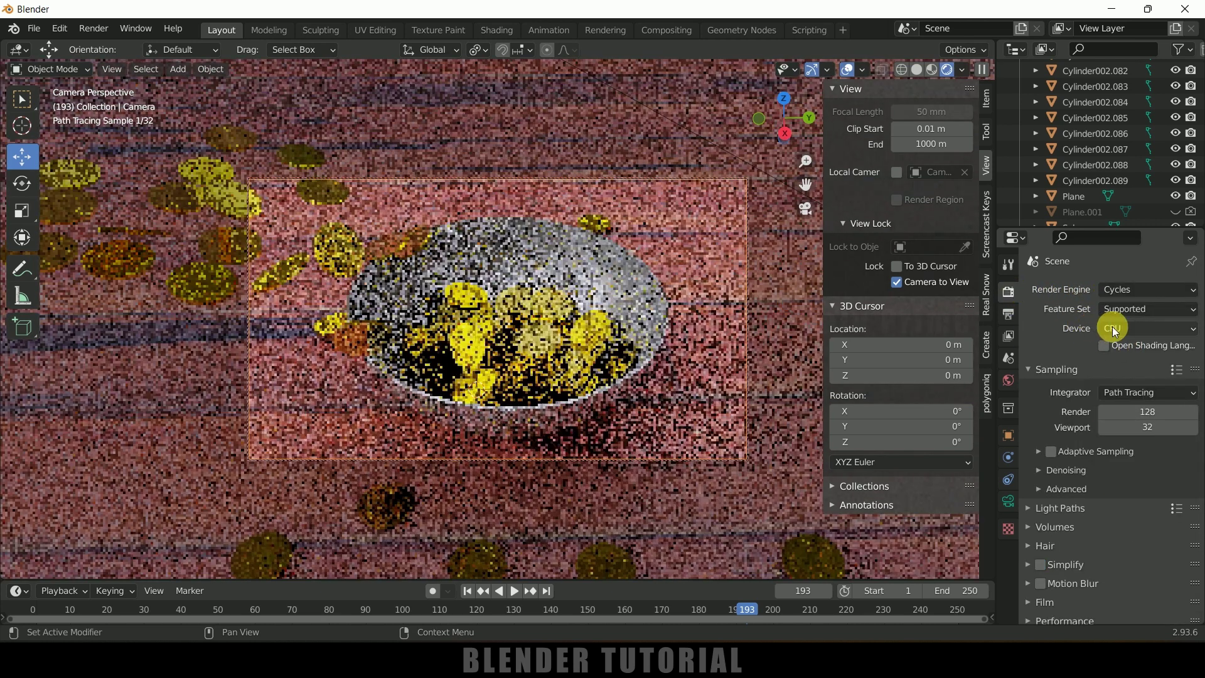
left_click(1114, 328)
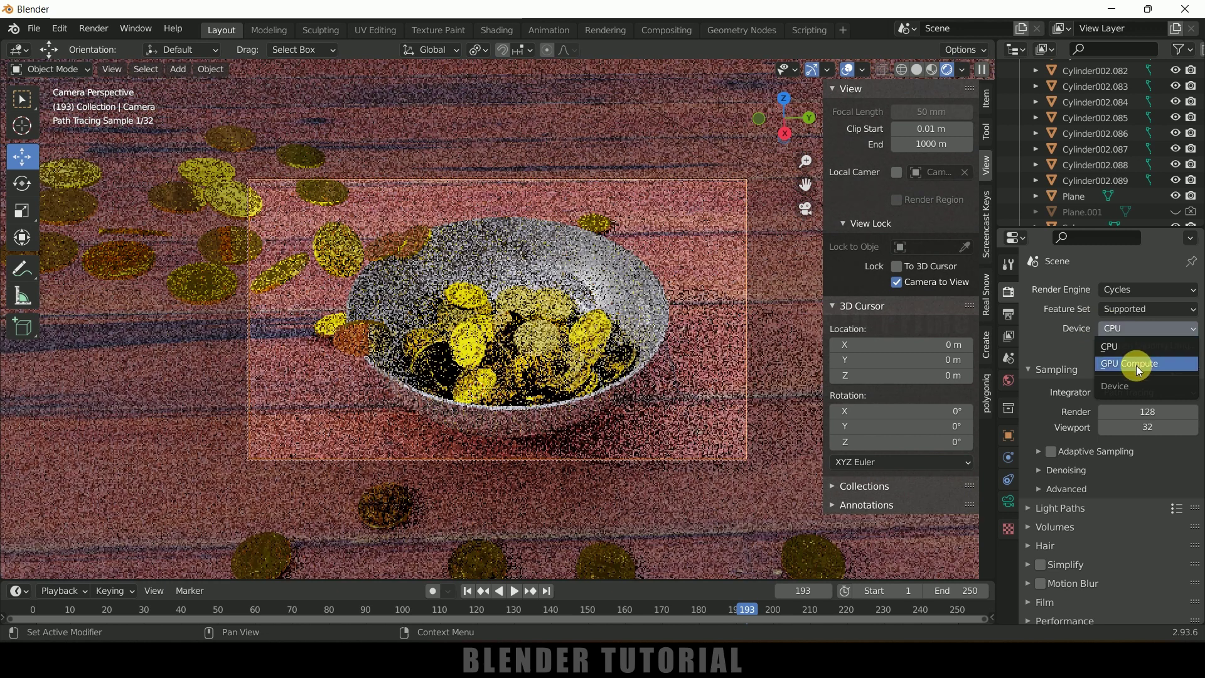
left_click(1134, 366)
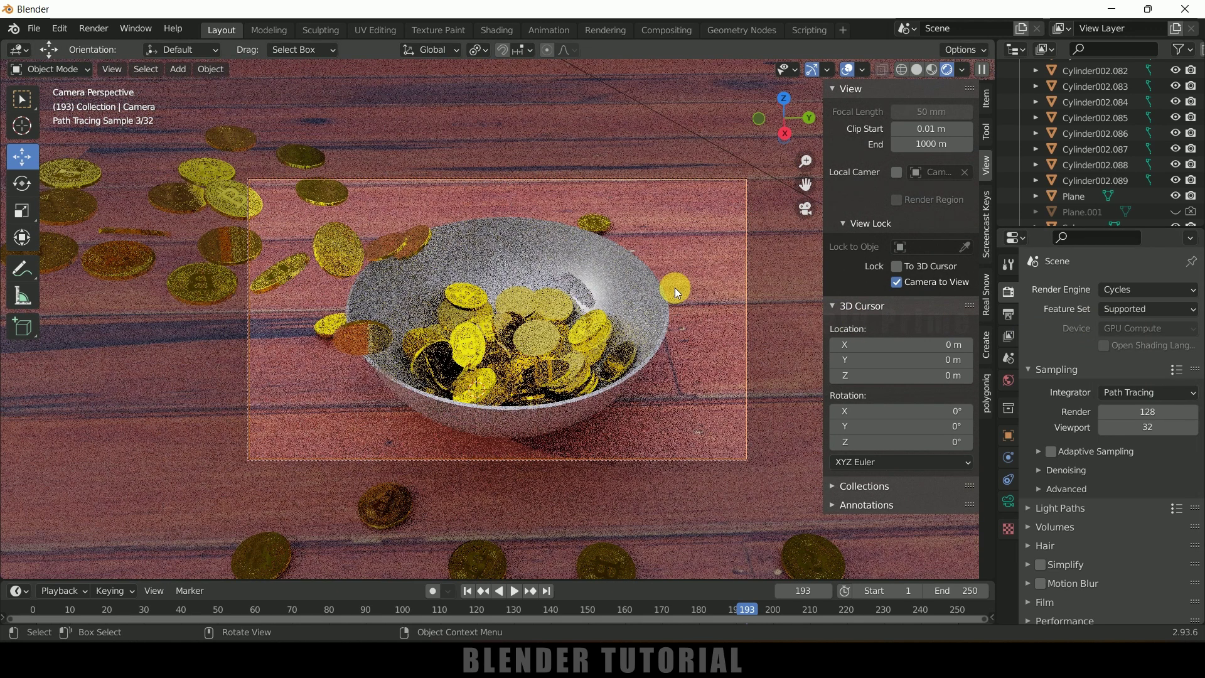
left_click(1123, 290)
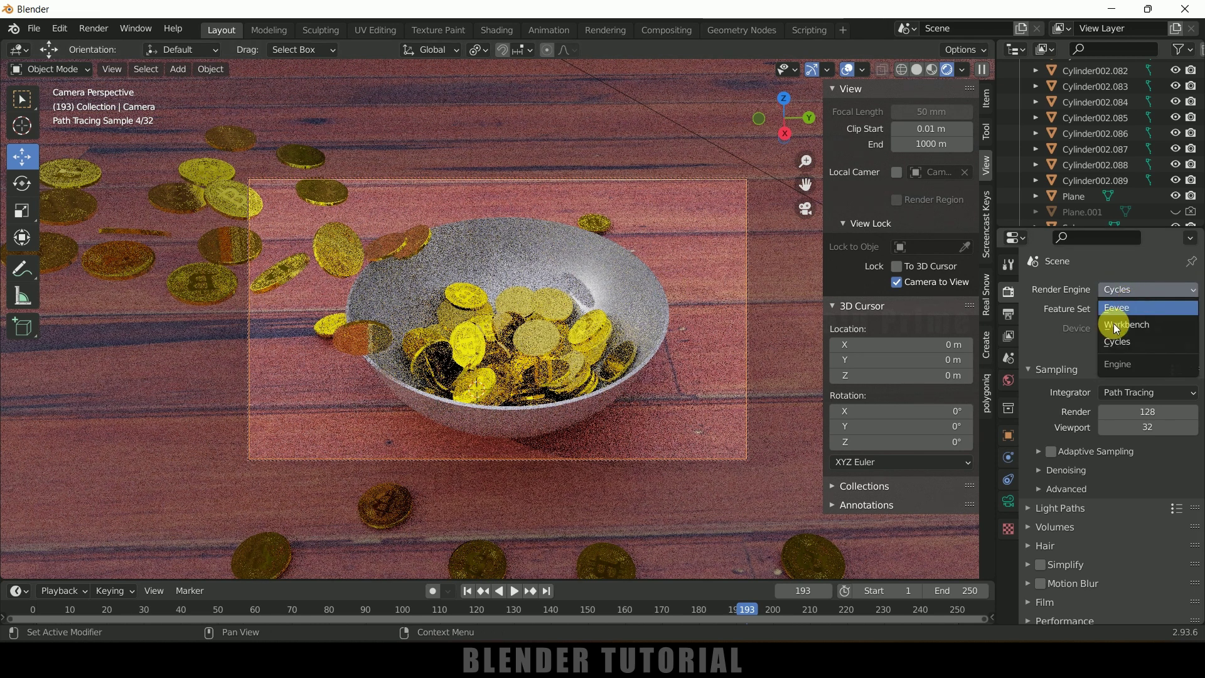
left_click(1131, 306)
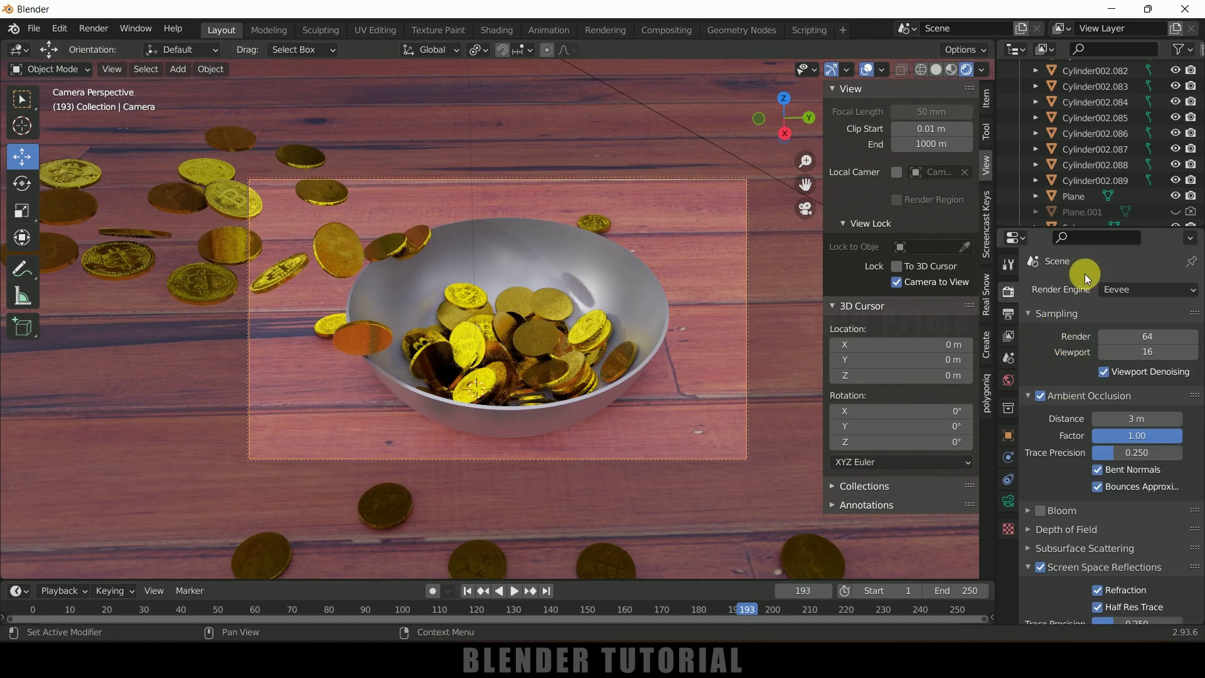
- Enable Render Region and Crop to Render Region for the output, and choose a frame rate of 30 fps
left_click(1009, 313)
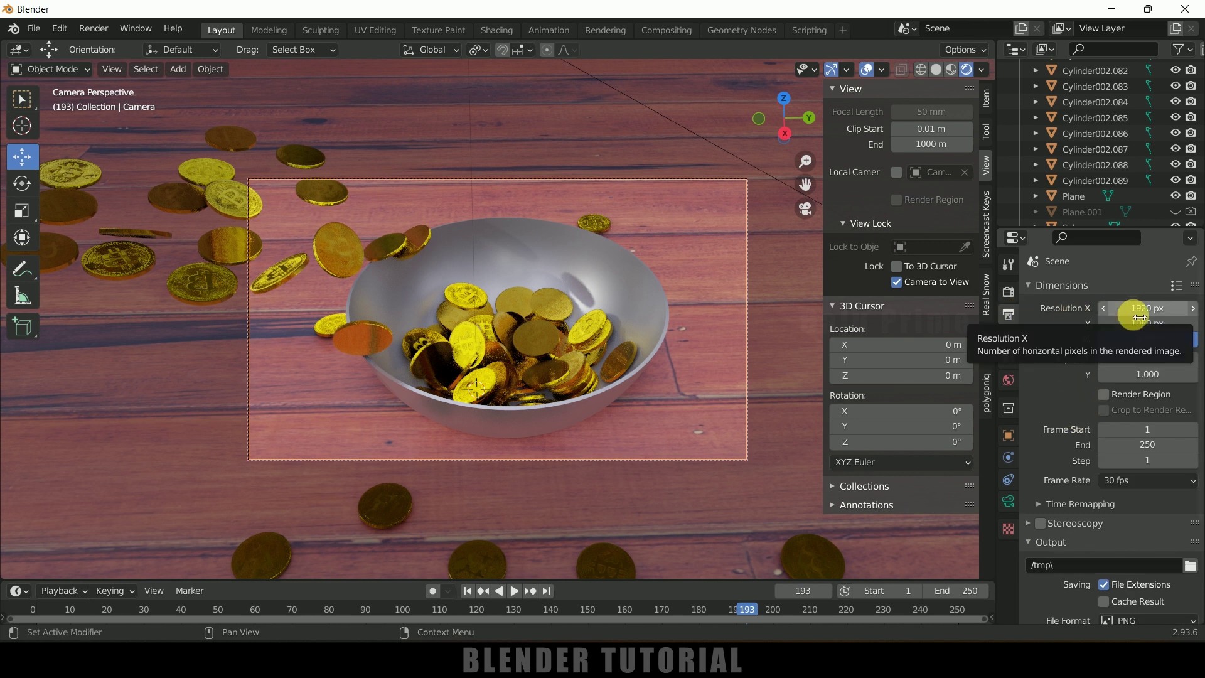
left_click(1106, 394)
left_click(1104, 411)
scroll(1069, 410, "down", 4)
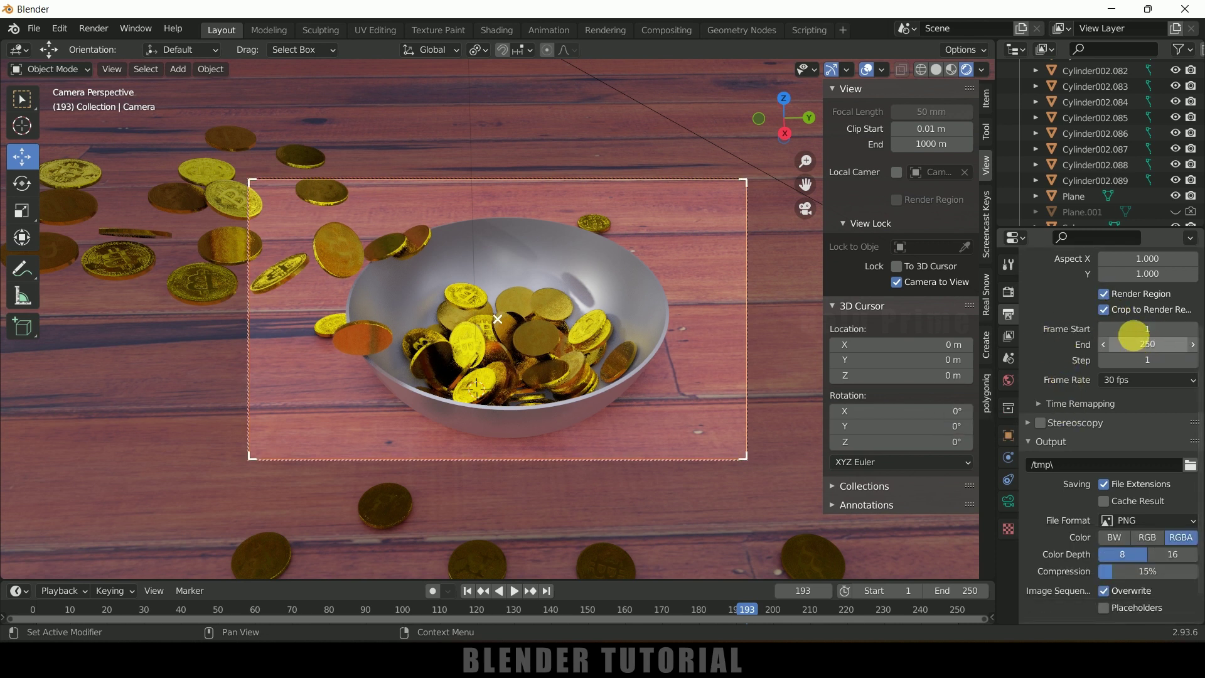
left_click(1147, 380)
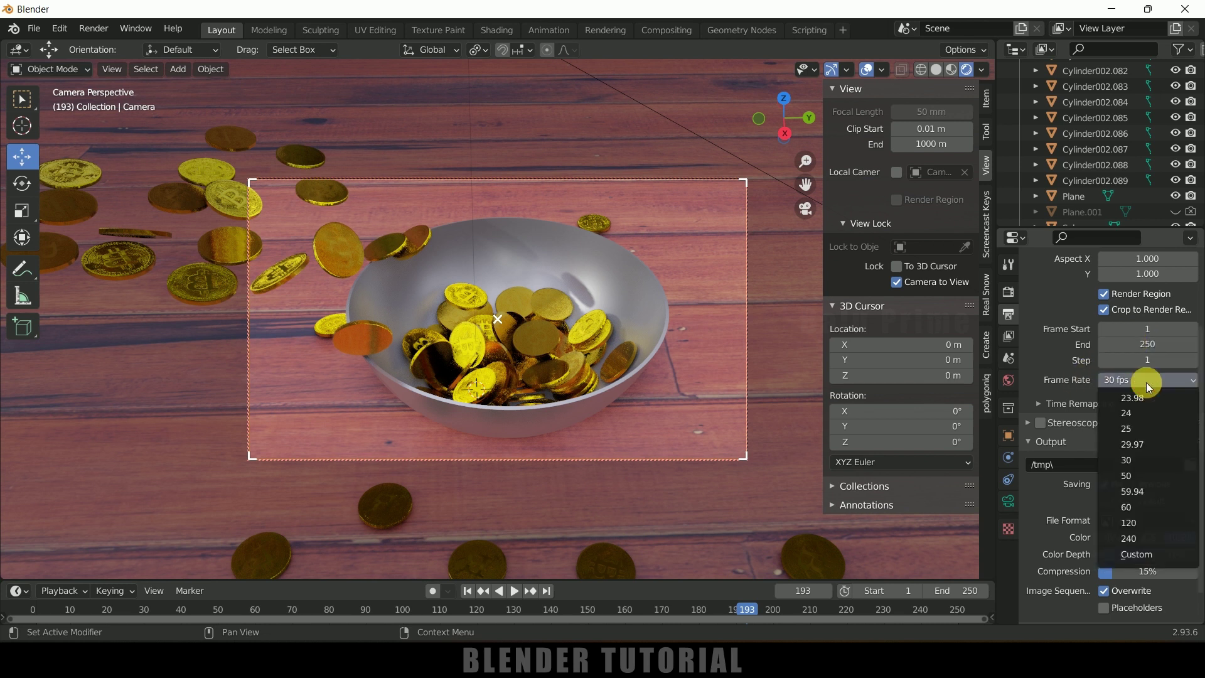
left_click(1128, 460)
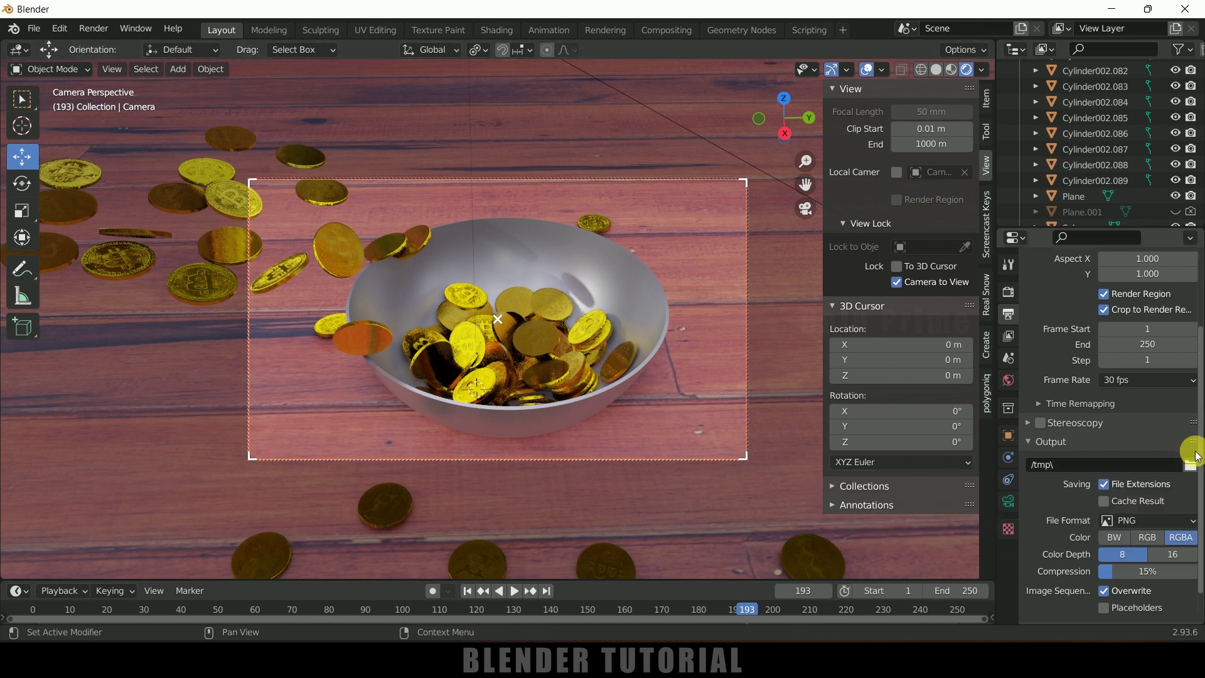
- Set the render output path to D:\youtube\bitcoin\op\ and the file format to JPEG
type("D:\\youtube\\bitcoin\\op\\")
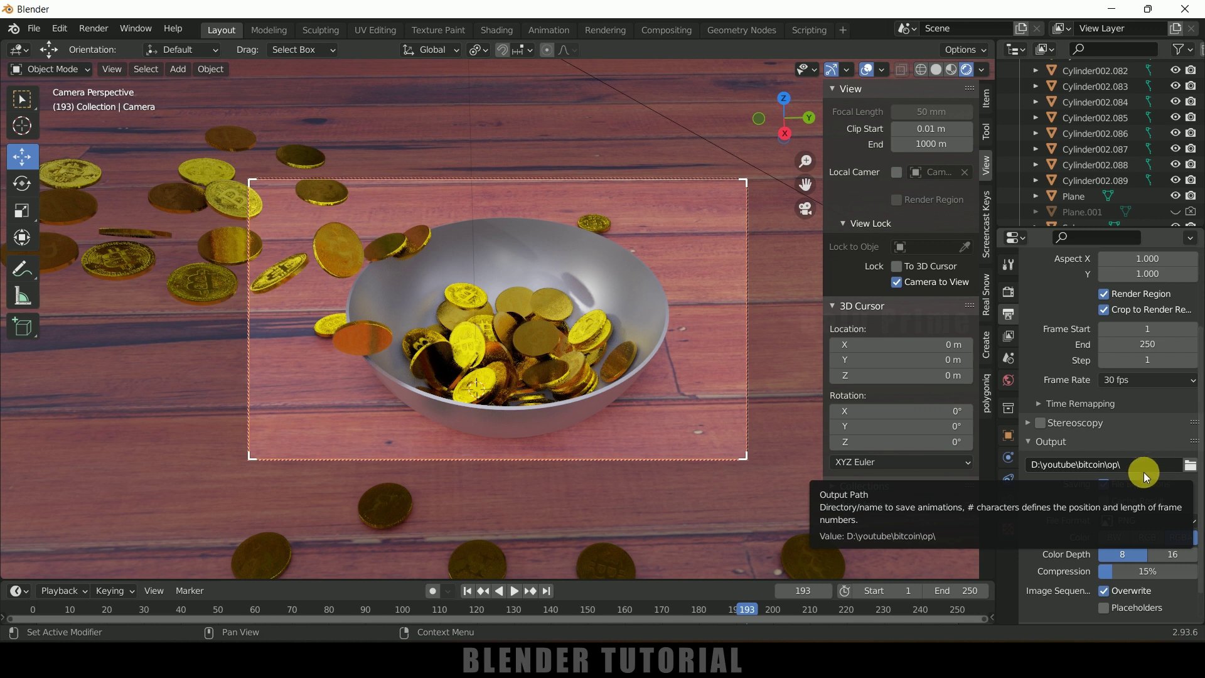
scroll(1048, 503, "down", 2)
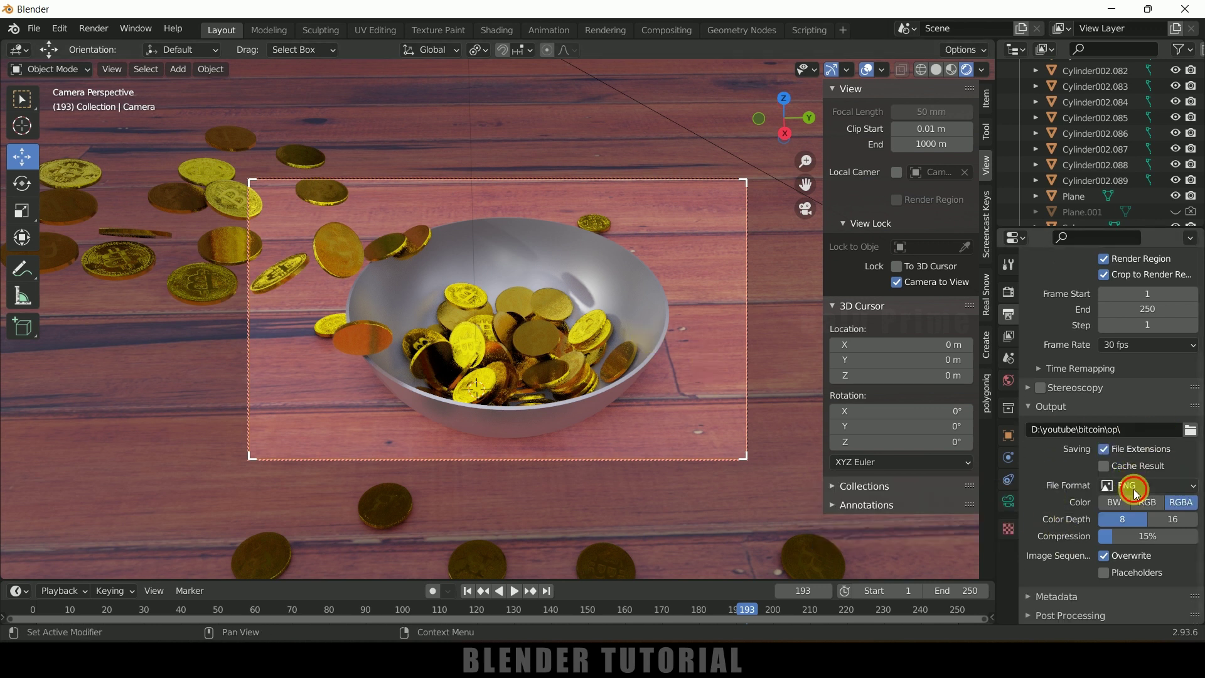
left_click(1134, 484)
left_click(932, 416)
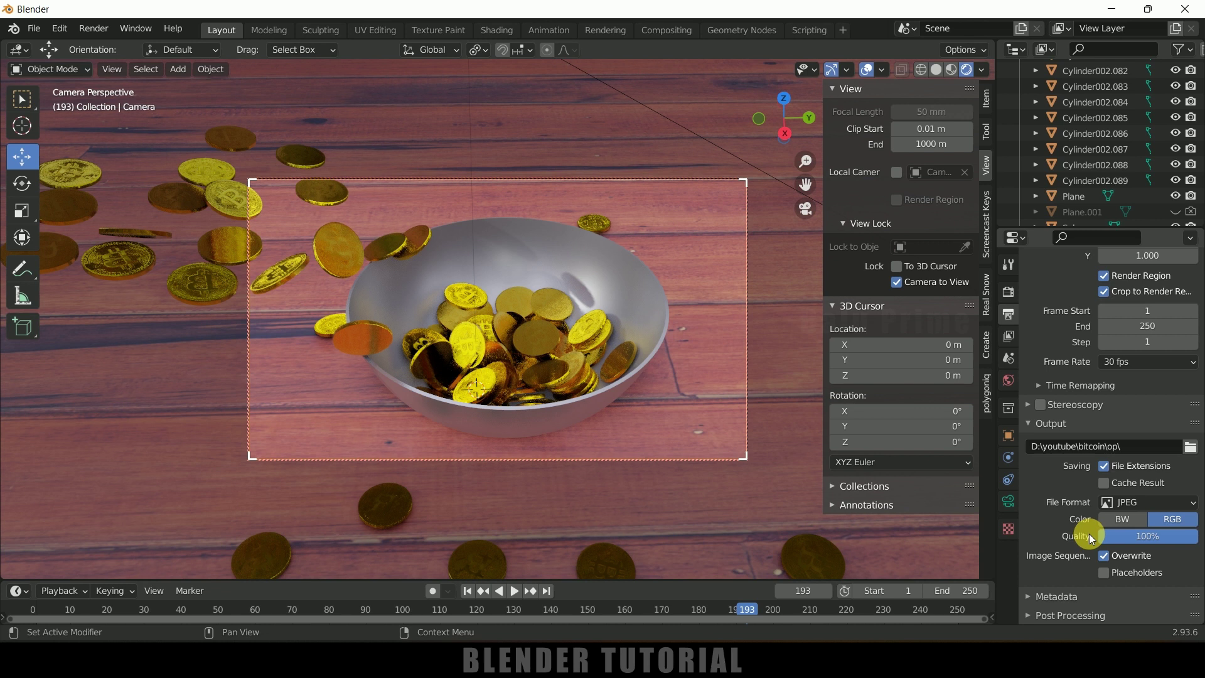
- Start rendering the animation and close the render window
left_click(96, 29)
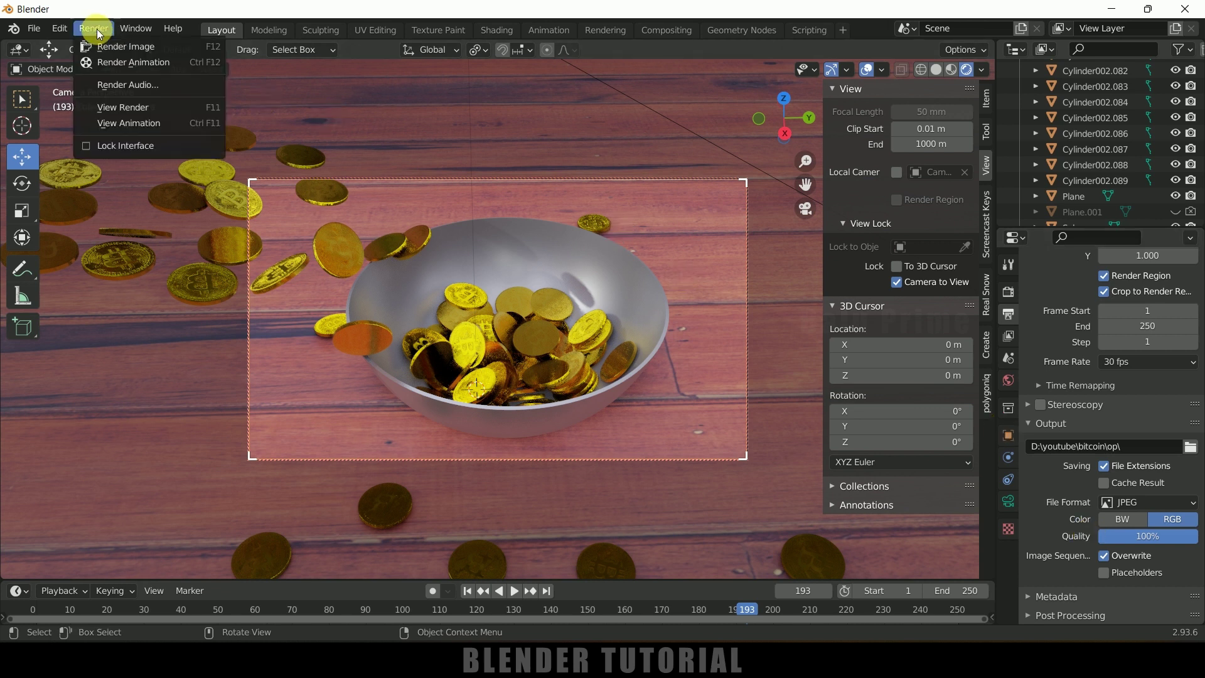
left_click(139, 63)
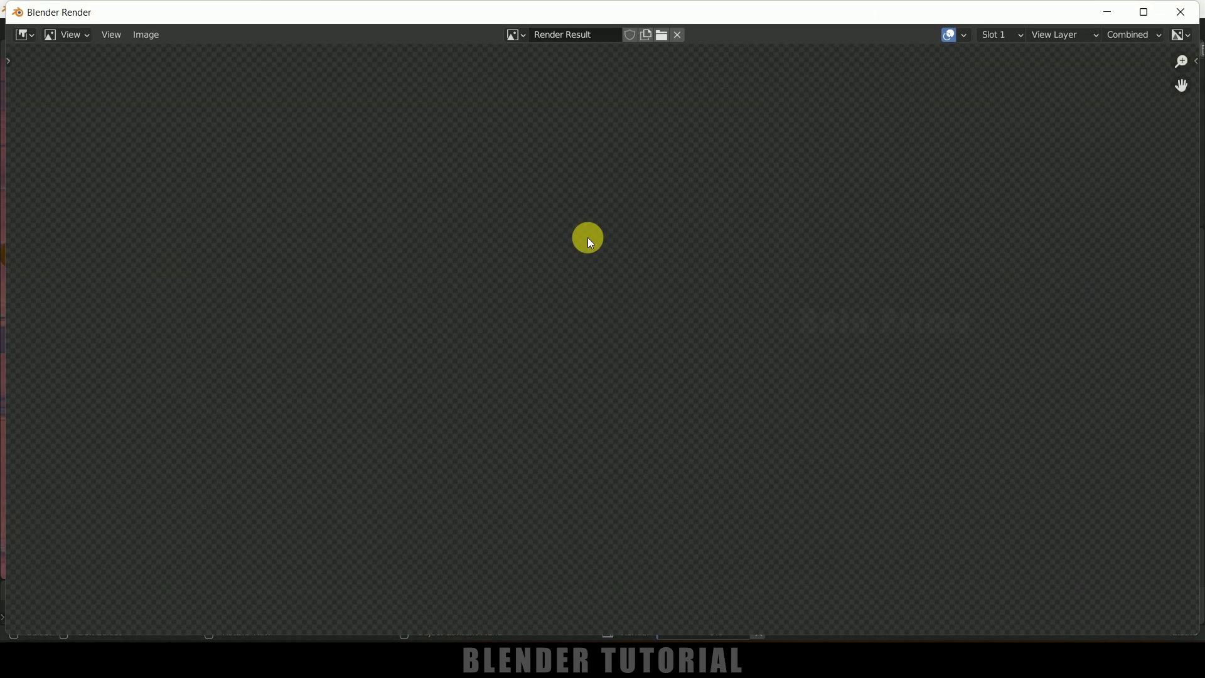
key("Escape")
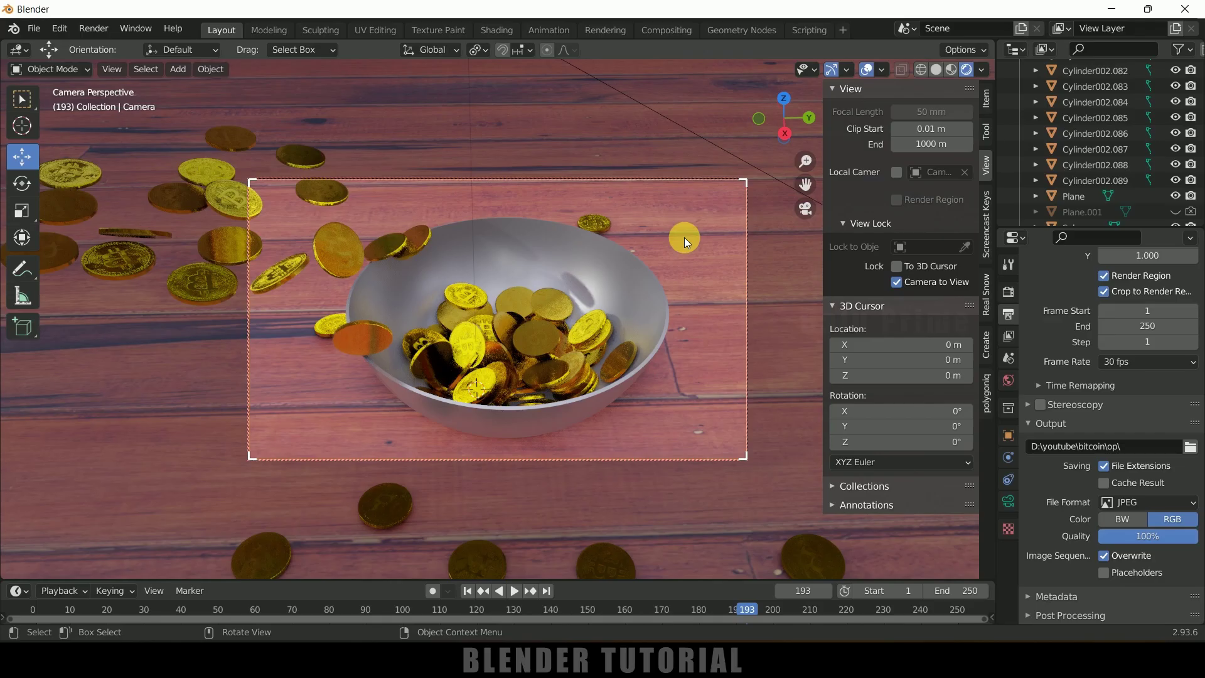